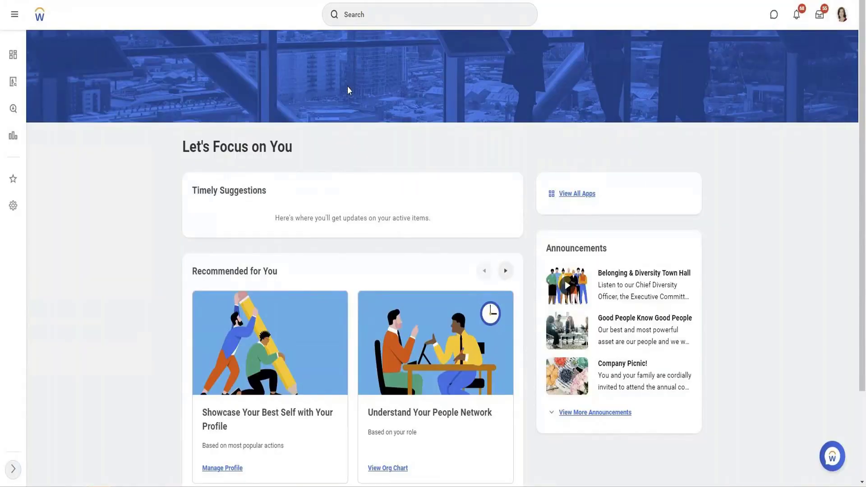
Search for "Create Cust Report" and open the Create Custom Report task.
{"action": "left_click", "coordinate": [389, 13]}
{"action": "type", "text": "Cre"}
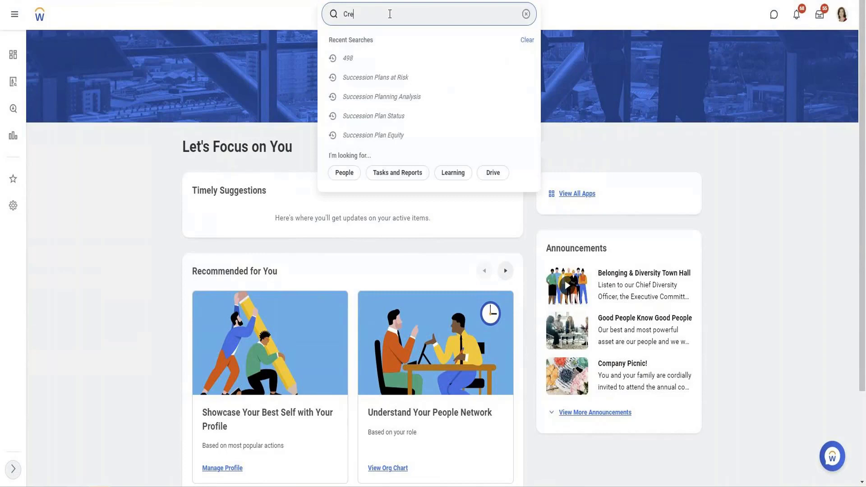
{"action": "type", "text": "ate Cust R"}
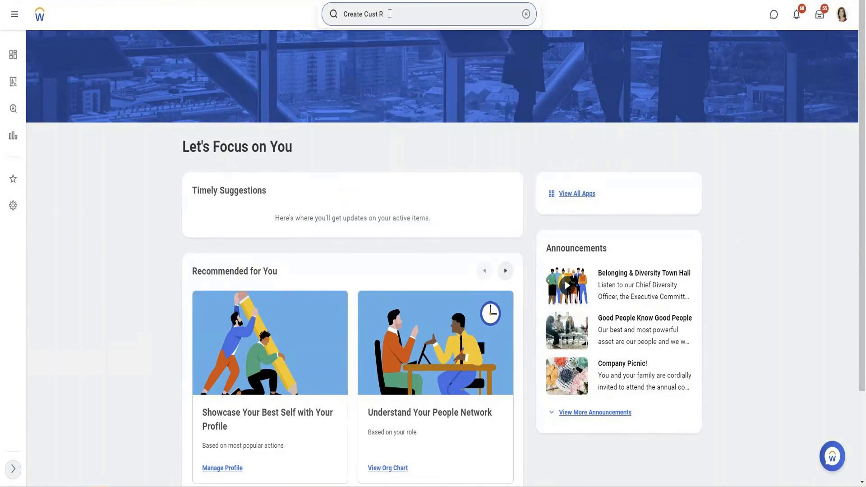
{"action": "type", "text": "eport"}
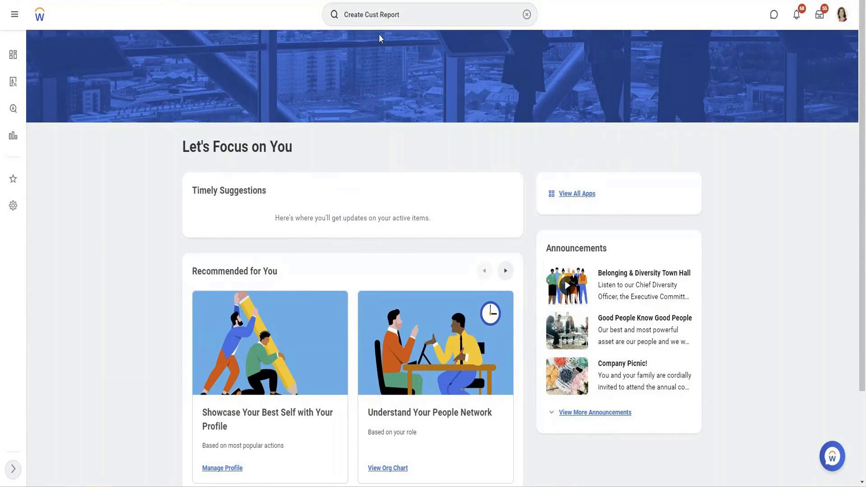
{"action": "key", "text": "Return"}
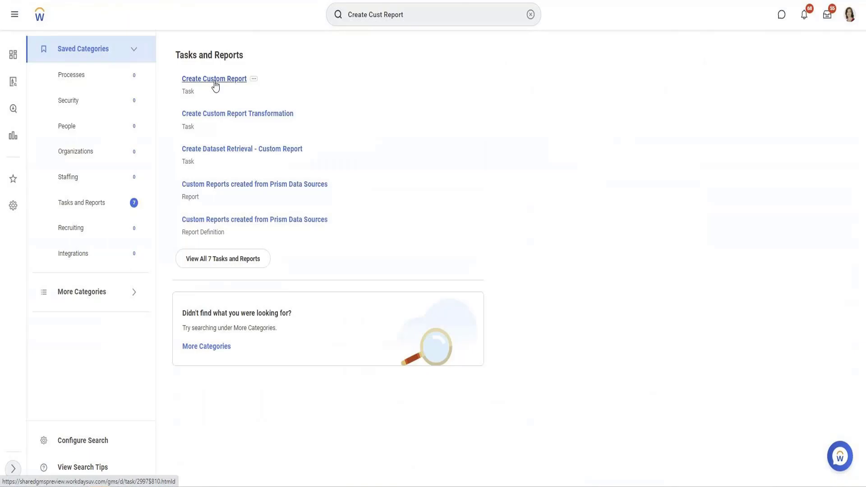
{"action": "left_click", "coordinate": [215, 80]}
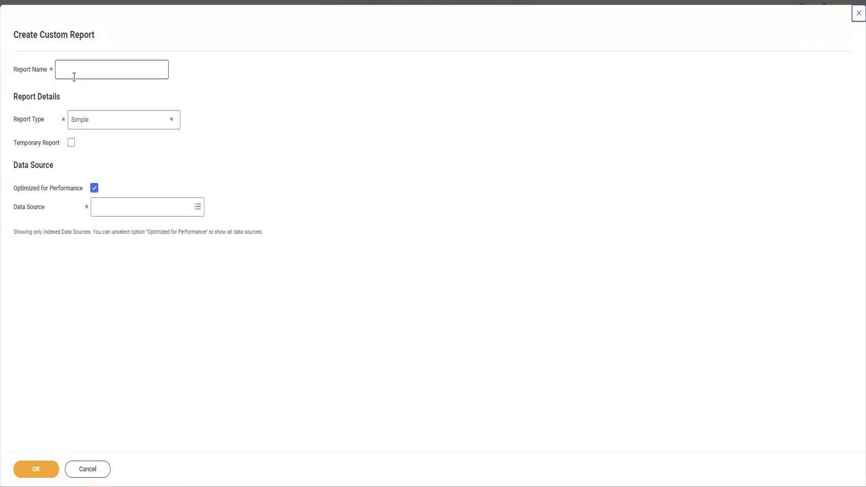
Name the new report "[VISH] Active Employee Headcount" and set its report type to Advanced.
{"action": "left_click", "coordinate": [74, 76]}
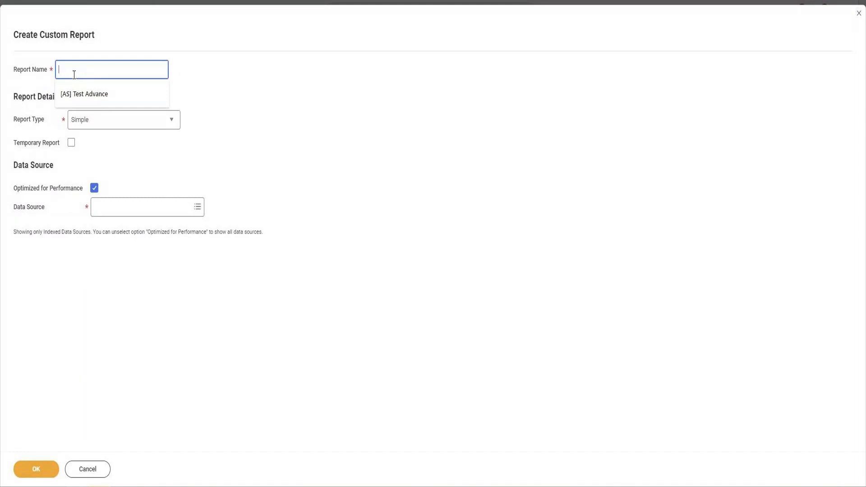
{"action": "type", "text": "[VISH"}
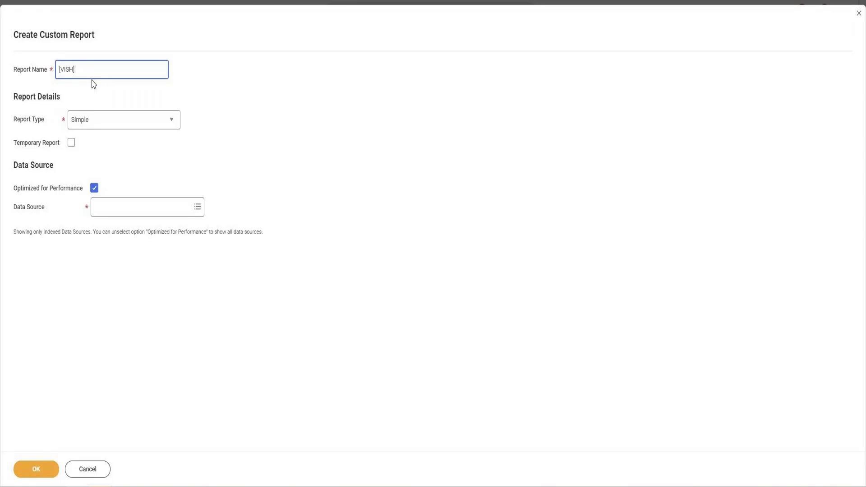
{"action": "type", "text": "Worker"}
{"action": "key", "text": "ctrl+shift+Left"}
{"action": "key", "text": "BackSpace"}
{"action": "type", "text": "Active Employee Headcount"}
{"action": "left_click", "coordinate": [126, 130]}
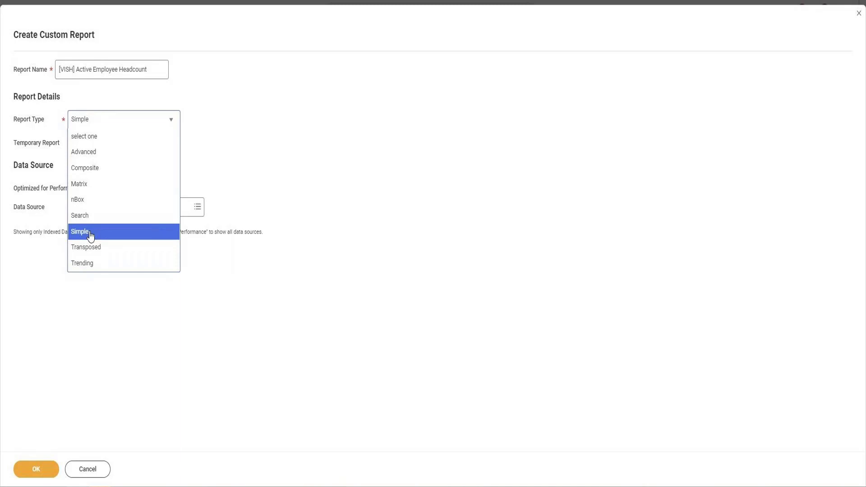
{"action": "left_click", "coordinate": [94, 153]}
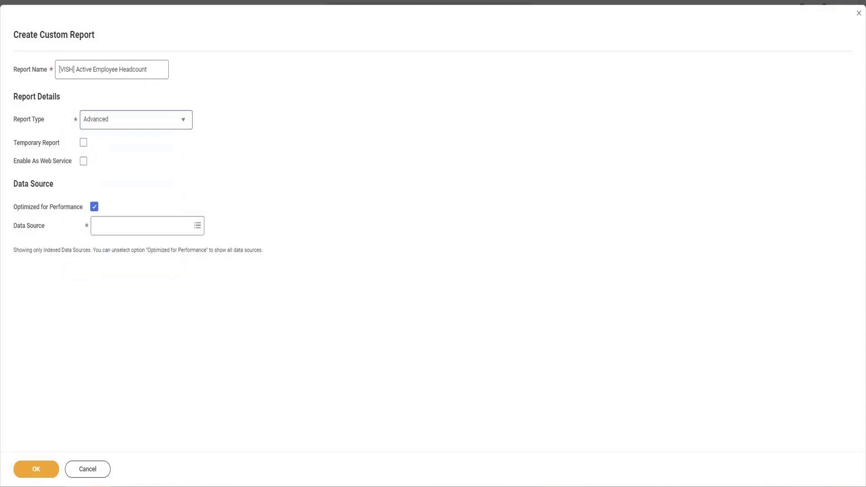
Try the Search and Simple report types to compare their options, and return the report type to Advanced.
{"action": "left_click_drag", "start_coordinate": [13, 144], "coordinate": [73, 167]}
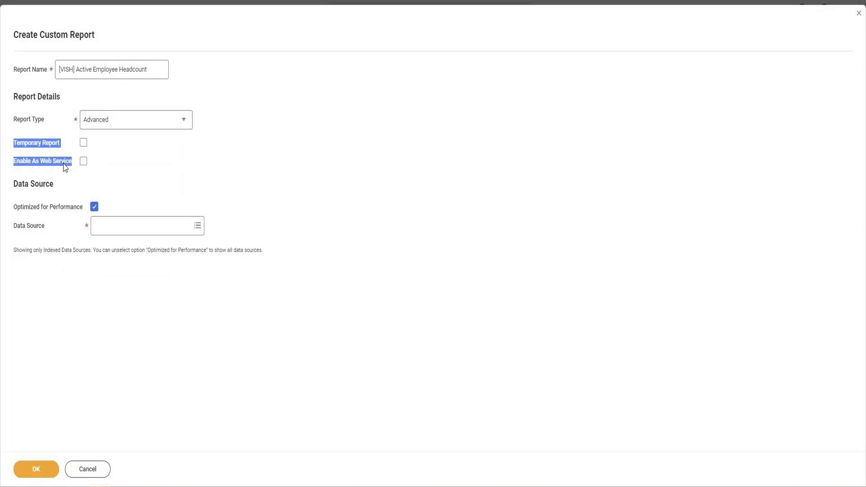
{"action": "left_click", "coordinate": [141, 125]}
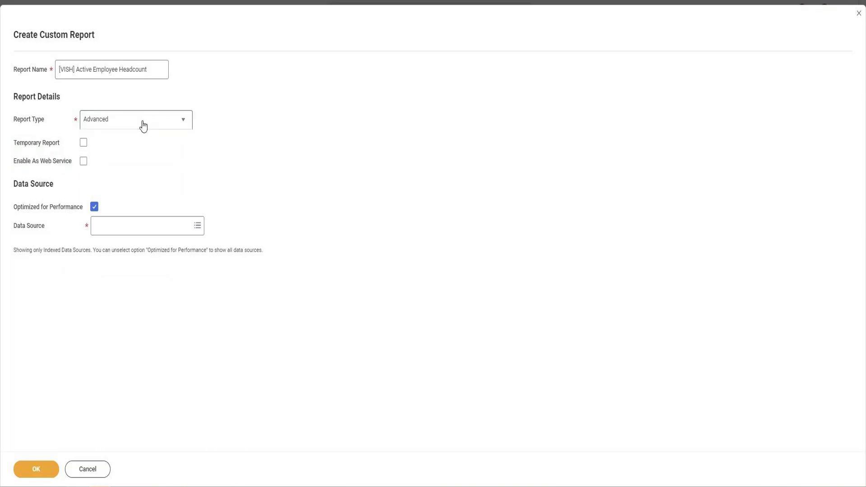
{"action": "left_click", "coordinate": [103, 217]}
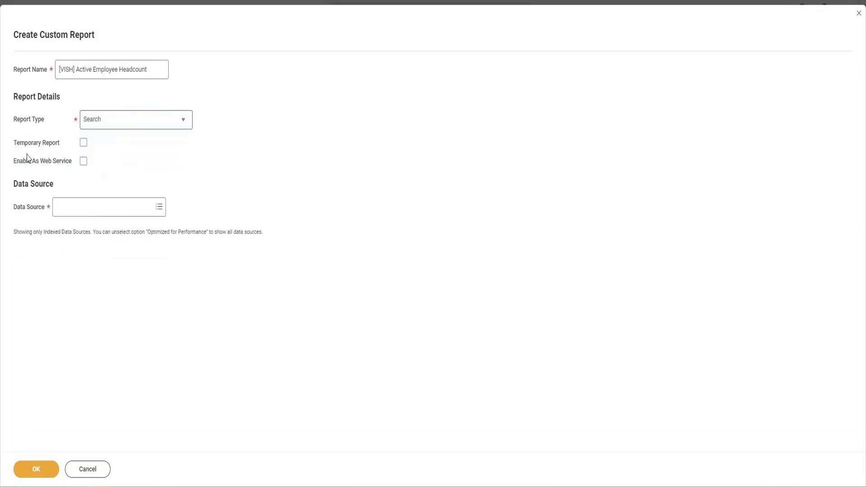
{"action": "left_click", "coordinate": [129, 123]}
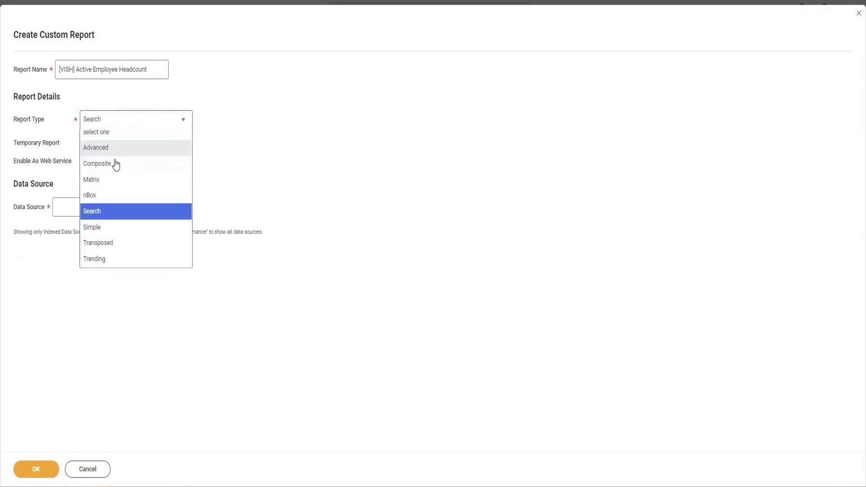
{"action": "left_click", "coordinate": [103, 234]}
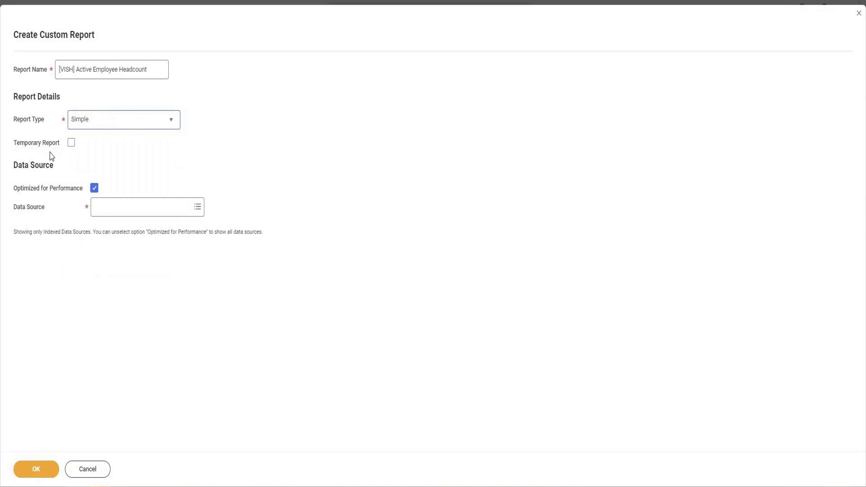
{"action": "left_click", "coordinate": [111, 127]}
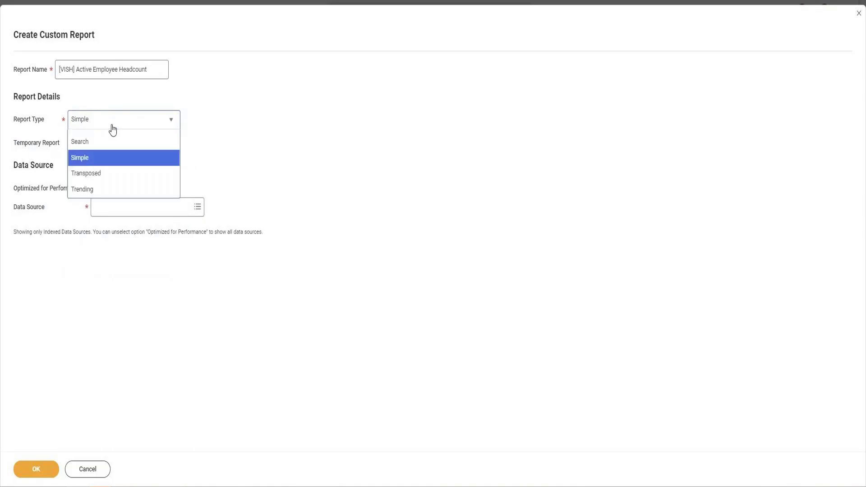
{"action": "left_click", "coordinate": [96, 154]}
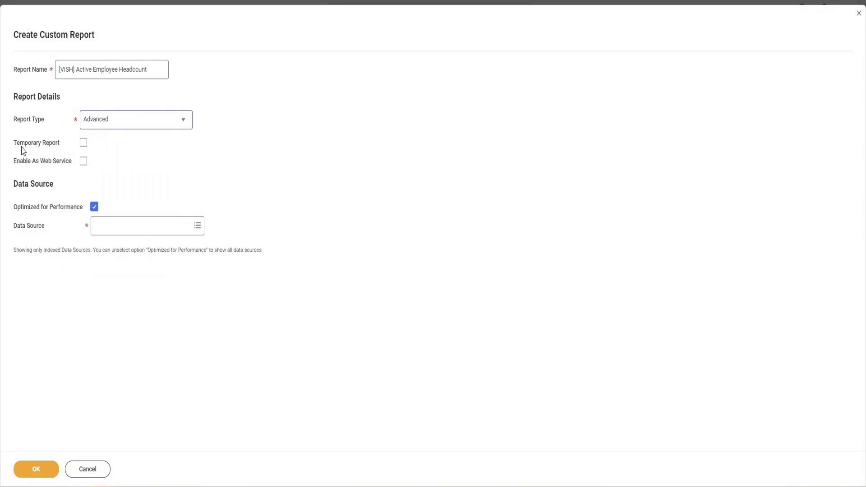
Mark the custom report as a temporary report.
{"action": "left_click_drag", "start_coordinate": [15, 145], "coordinate": [59, 147]}
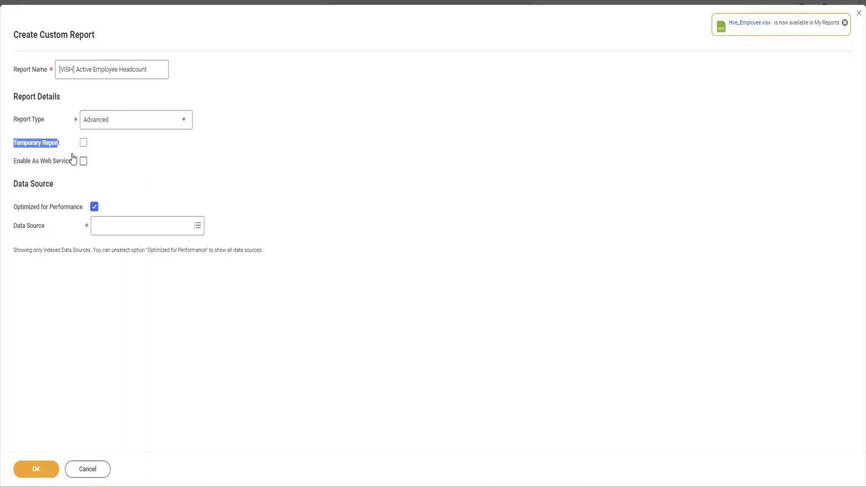
{"action": "left_click", "coordinate": [84, 144]}
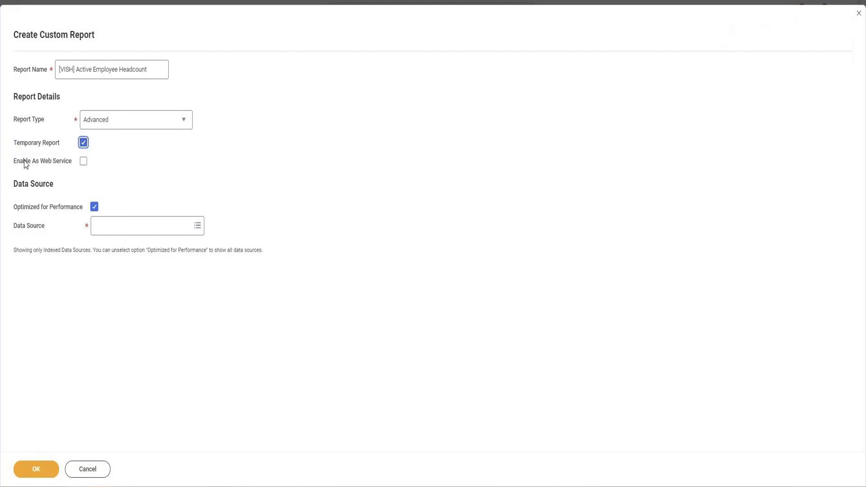
{"action": "left_click_drag", "start_coordinate": [13, 163], "coordinate": [42, 168]}
{"action": "left_click", "coordinate": [279, 211]}
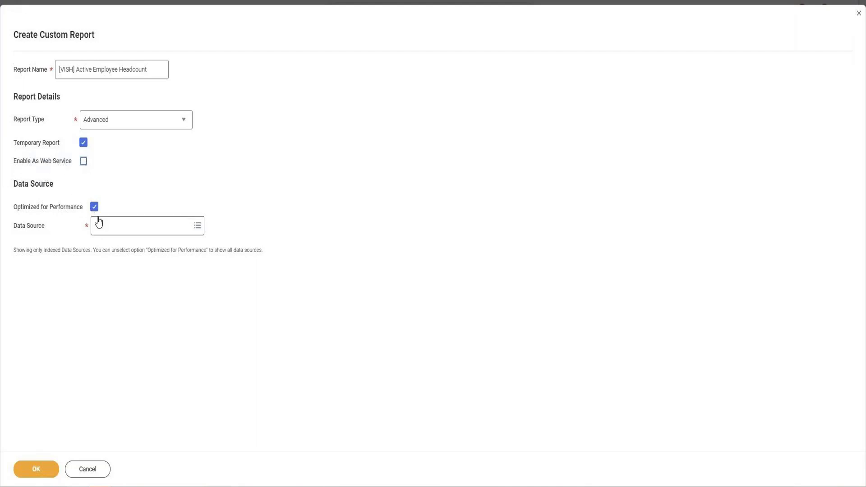
Browse all the indexed data sources and examine the details of Absence Occurrences for Workers (Indexed), especially its description.
{"action": "mouse_move", "coordinate": [51, 213]}
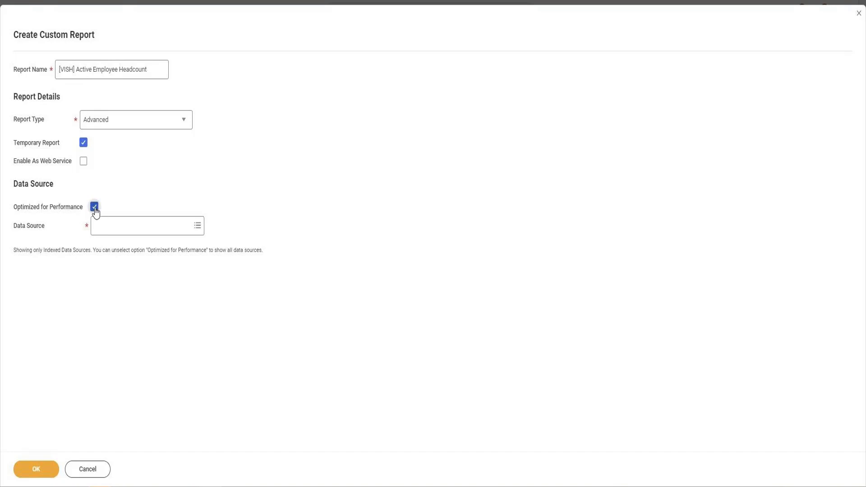
{"action": "left_click", "coordinate": [138, 231]}
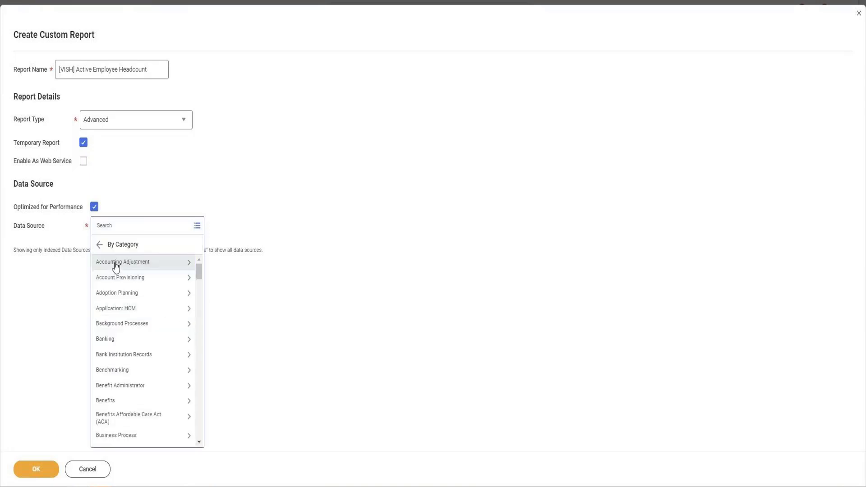
{"action": "left_click", "coordinate": [101, 246]}
{"action": "left_click", "coordinate": [117, 271]}
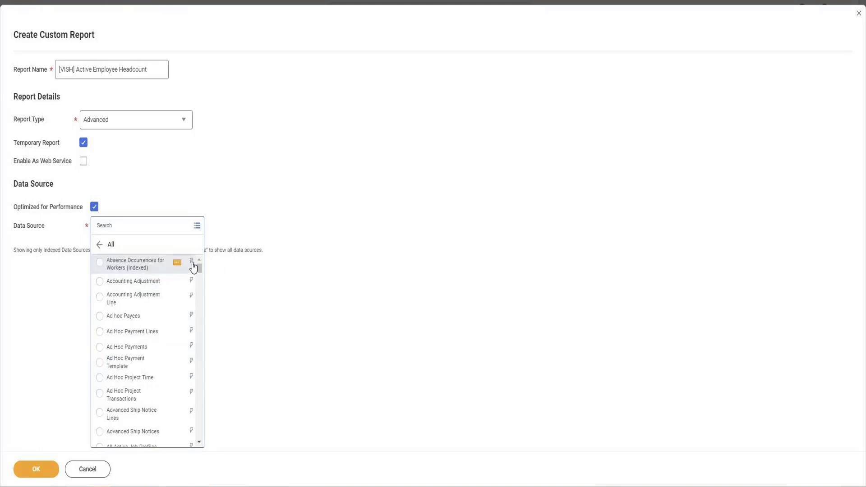
{"action": "scroll", "coordinate": [192, 269], "scroll_direction": "down", "scroll_amount": 5}
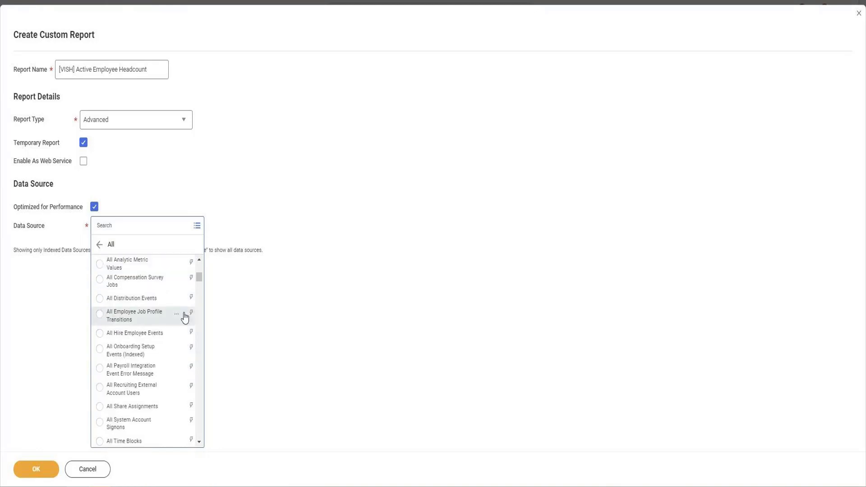
{"action": "scroll", "coordinate": [185, 318], "scroll_direction": "up", "scroll_amount": 5}
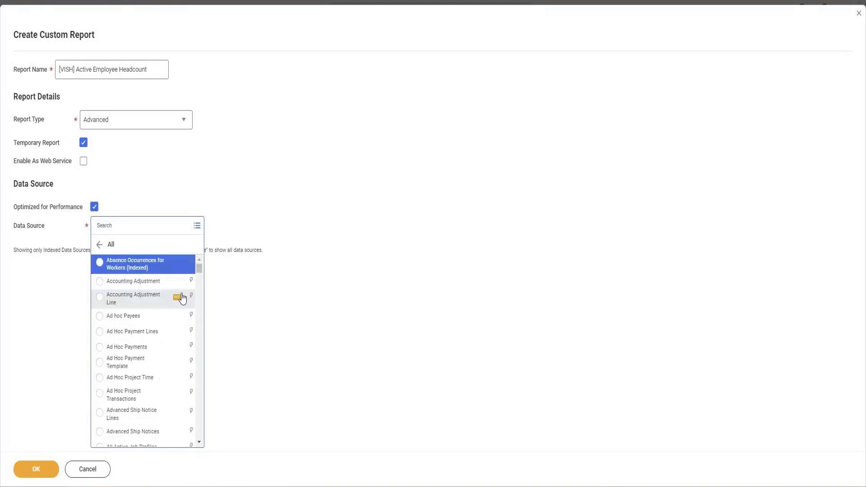
{"action": "left_click", "coordinate": [178, 265]}
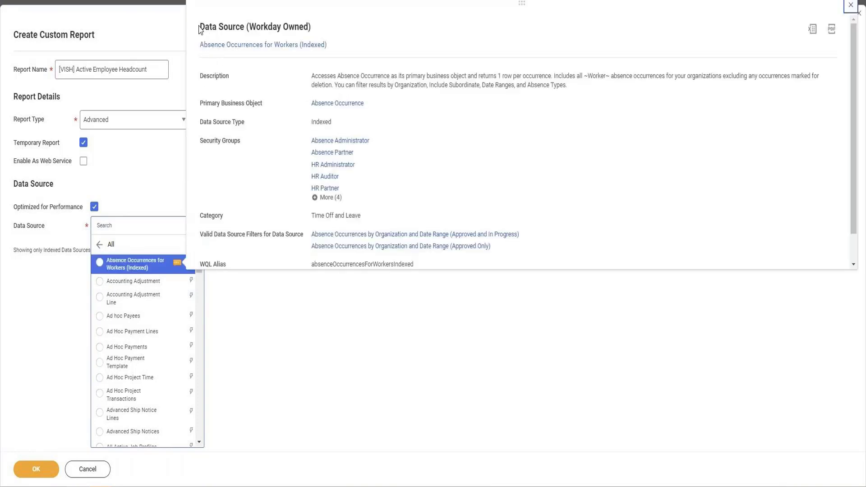
{"action": "left_click_drag", "start_coordinate": [200, 27], "coordinate": [319, 30]}
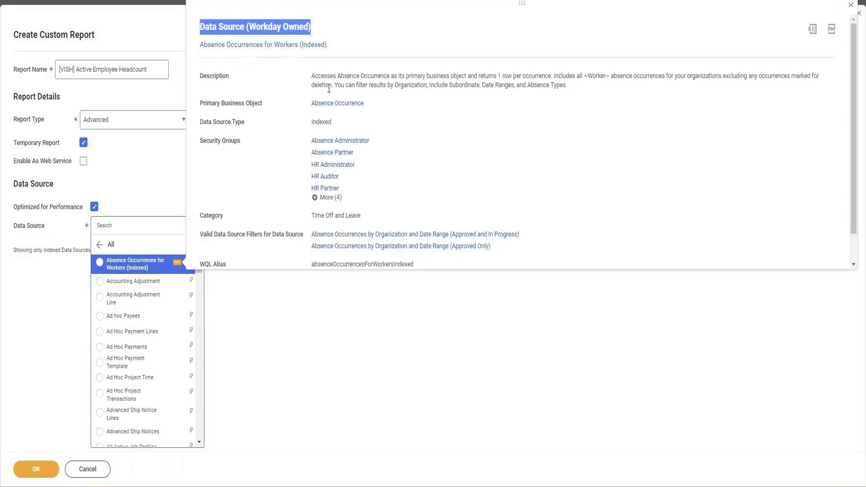
{"action": "left_click_drag", "start_coordinate": [312, 77], "coordinate": [559, 85]}
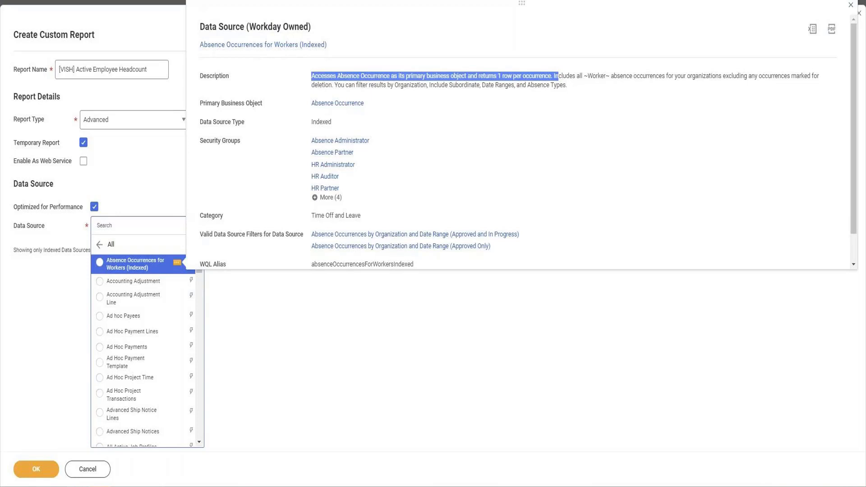
{"action": "left_click", "coordinate": [109, 194]}
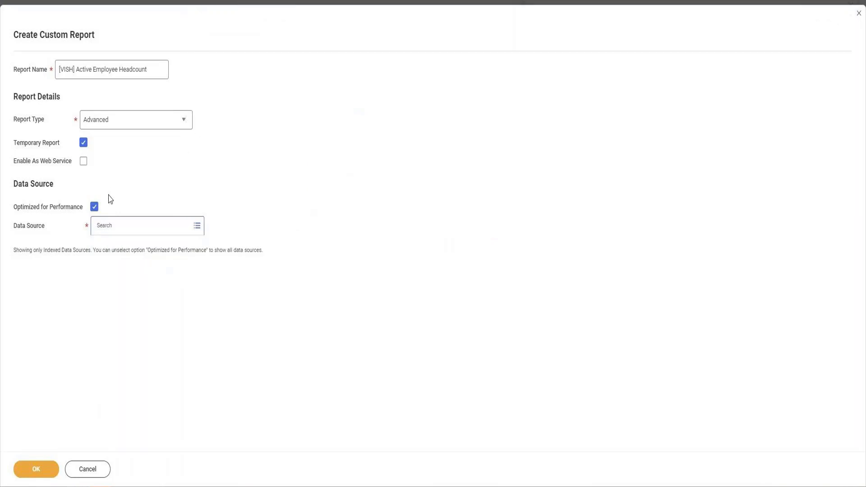
Turn off Optimized for Performance and search the data sources for "All Active emp".
{"action": "left_click", "coordinate": [94, 206]}
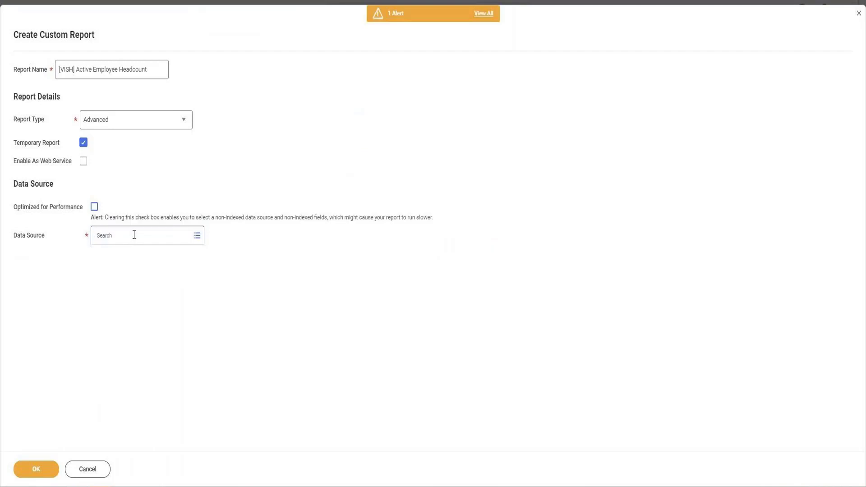
{"action": "left_click", "coordinate": [134, 234]}
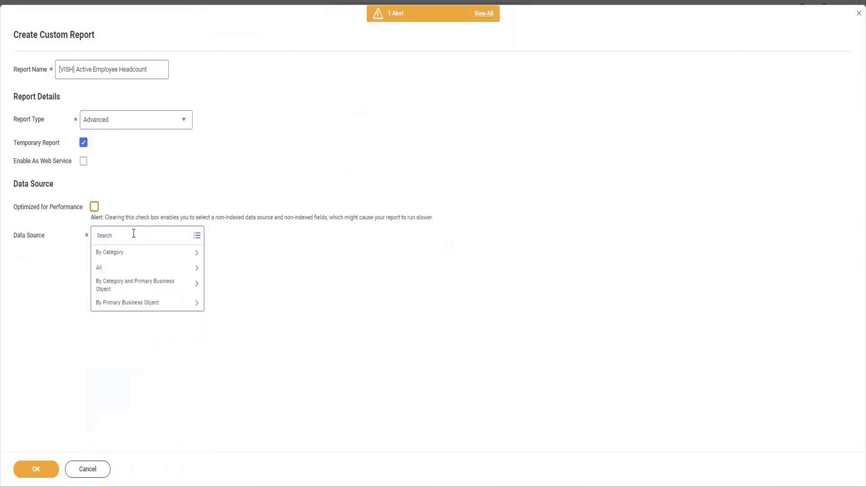
{"action": "type", "text": "All Active emp"}
{"action": "key", "text": "Return"}
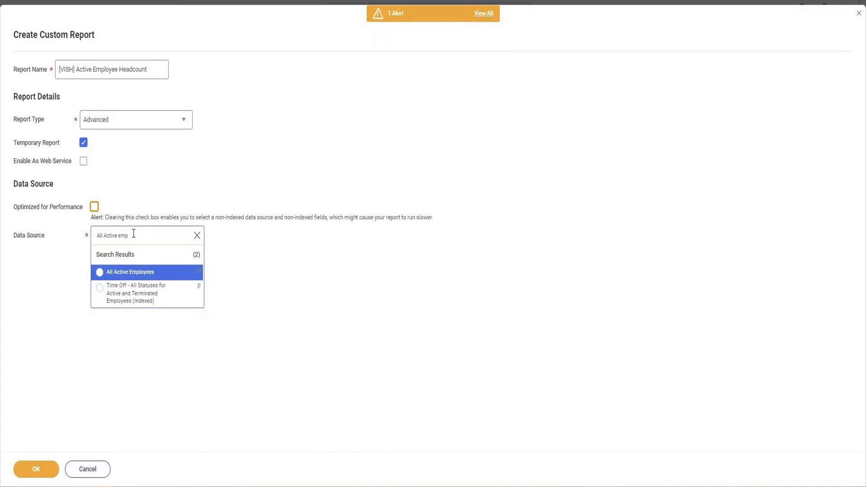
Search the data sources for "WORKER" and look through the matching worker data sources.
{"action": "triple_click", "coordinate": [109, 237]}
{"action": "type", "text": "WORKER"}
{"action": "key", "text": "Return"}
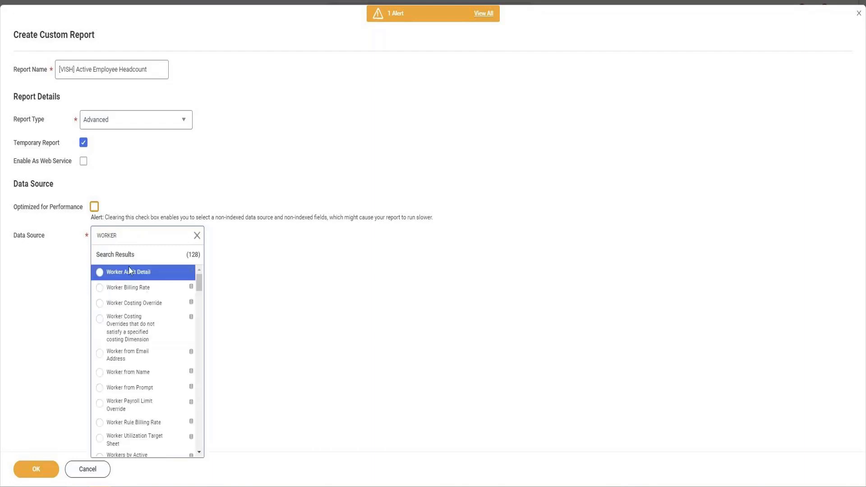
{"action": "scroll", "coordinate": [156, 312], "scroll_direction": "down", "scroll_amount": 10}
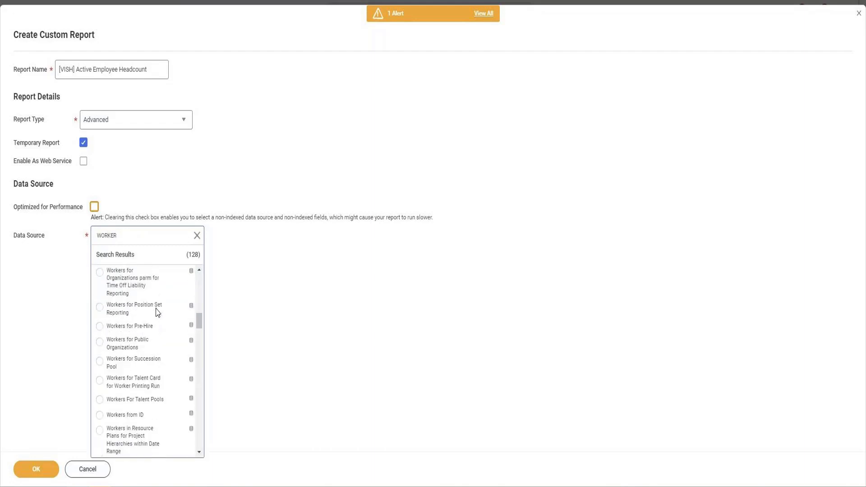
{"action": "scroll", "coordinate": [157, 312], "scroll_direction": "down", "scroll_amount": 10}
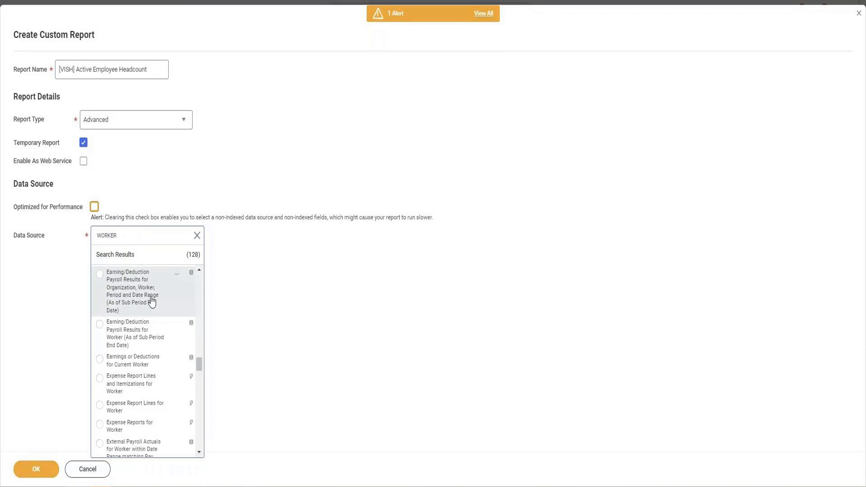
Narrow the data source search to "WORKER all" and examine the details of the All Workers data source.
{"action": "type", "text": "all"}
{"action": "key", "text": "Return"}
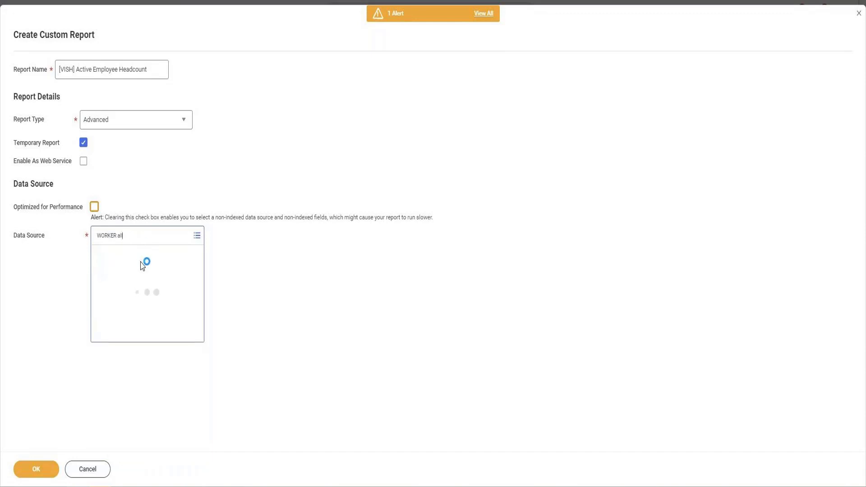
{"action": "scroll", "coordinate": [181, 302], "scroll_direction": "down", "scroll_amount": 1}
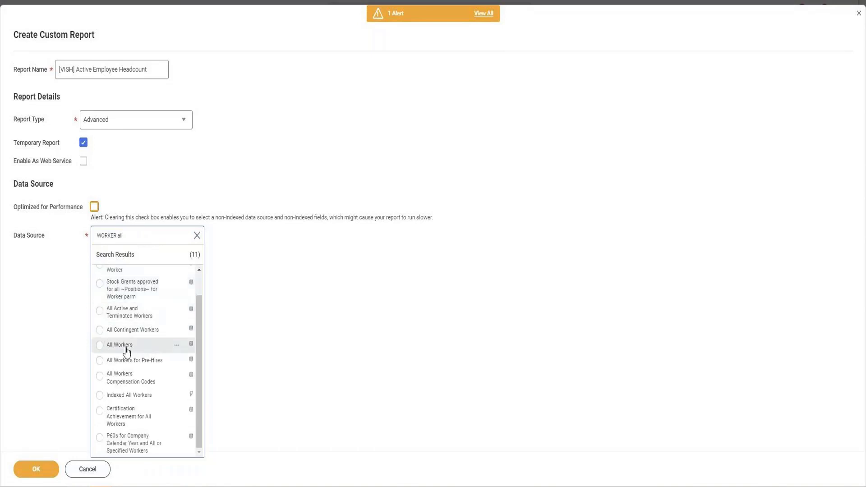
{"action": "left_click", "coordinate": [176, 346]}
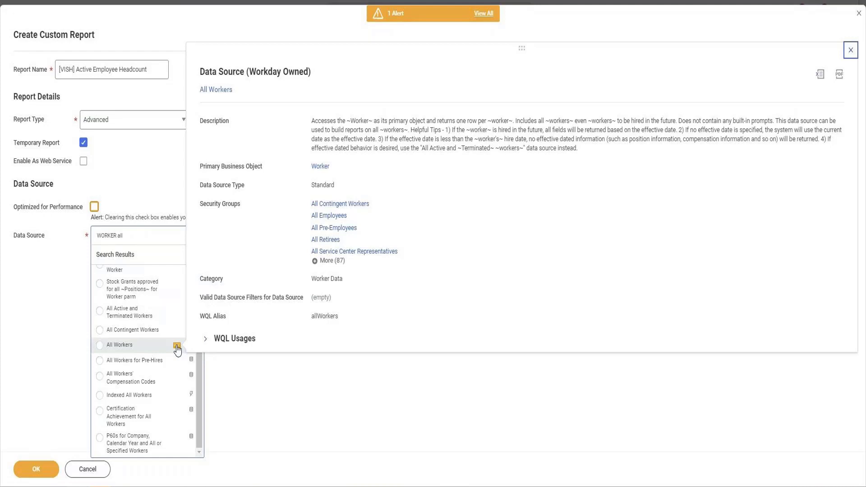
Replace the data source search with "all active employee".
{"action": "left_click", "coordinate": [144, 240]}
{"action": "left_click", "coordinate": [144, 239]}
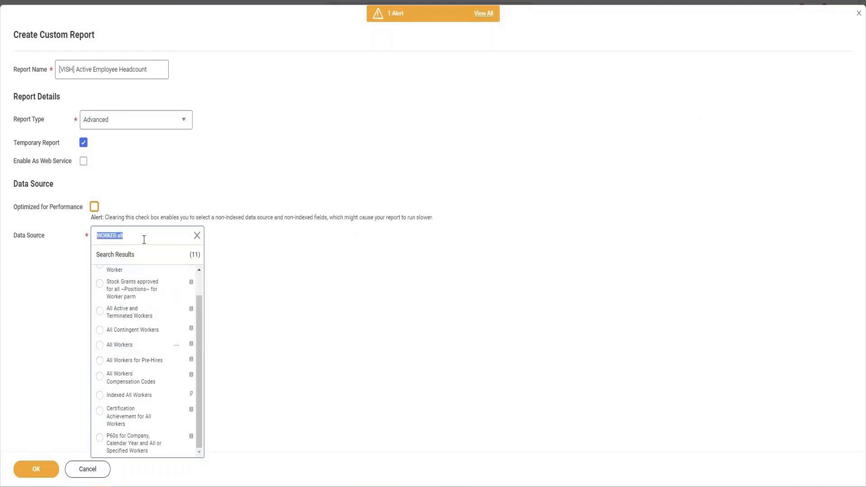
{"action": "type", "text": "all active employee"}
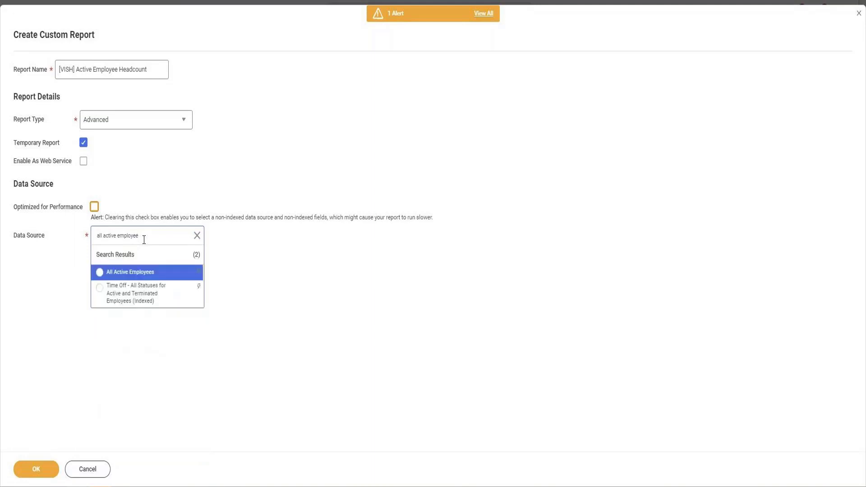
Search the data sources for "active terminate" and read the description of All Active and Terminated Workers.
{"action": "triple_click", "coordinate": [114, 234]}
{"action": "double_click", "coordinate": [101, 235]}
{"action": "key", "text": "Delete"}
{"action": "key", "text": "Delete"}
{"action": "type", "text": "terminate"}
{"action": "key", "text": "ctrl+Delete"}
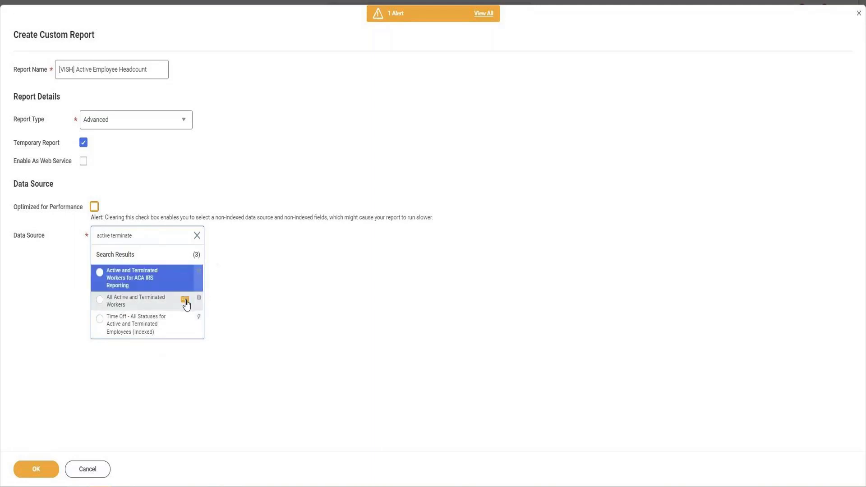
{"action": "mouse_move", "coordinate": [185, 303]}
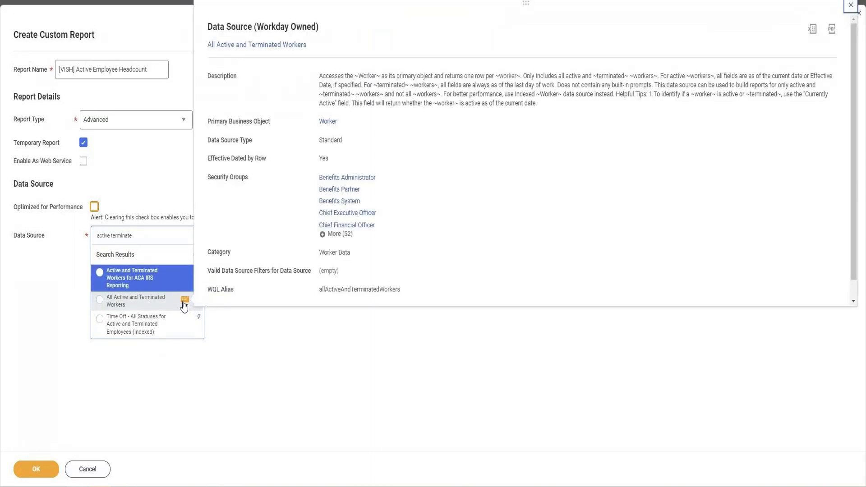
{"action": "left_click_drag", "start_coordinate": [319, 76], "coordinate": [835, 110]}
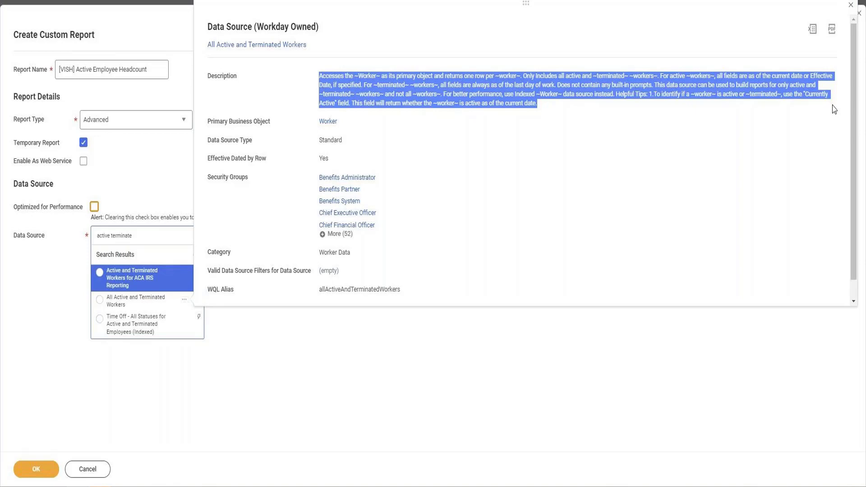
Search the data sources for "active employee" and read the description of All Active Employees, including what it includes and excludes.
{"action": "left_click", "coordinate": [129, 238]}
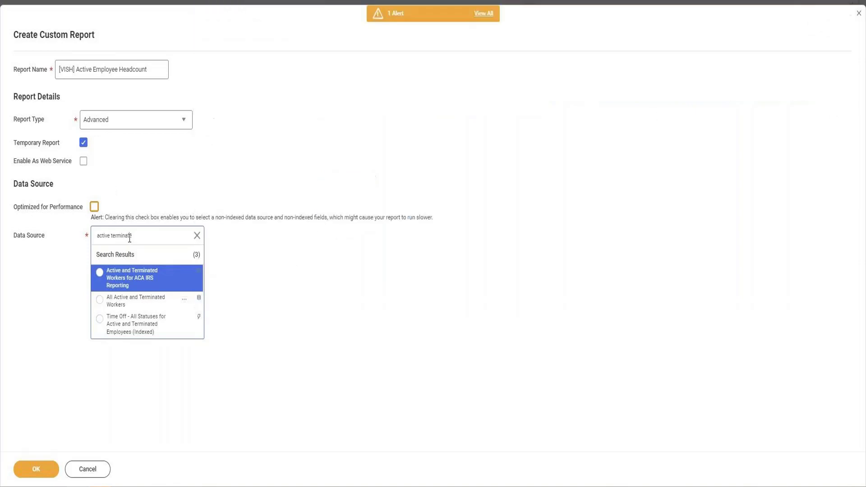
{"action": "double_click", "coordinate": [130, 238]}
{"action": "type", "text": "employee"}
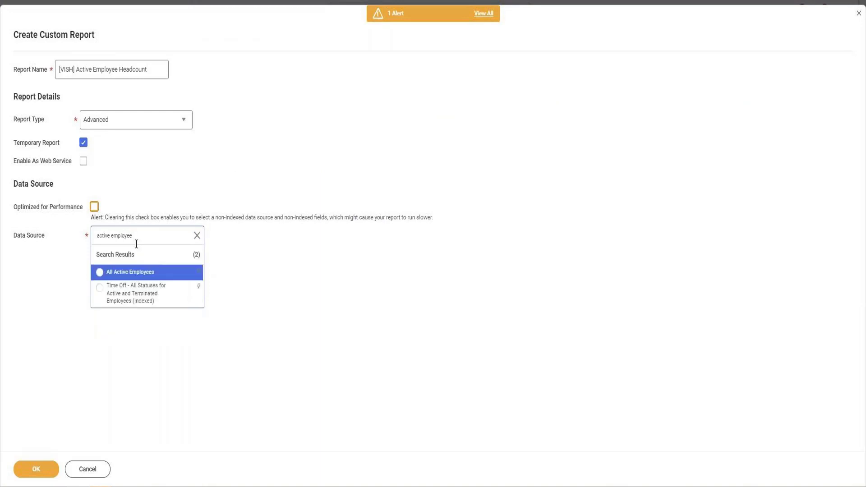
{"action": "left_click", "coordinate": [185, 273]}
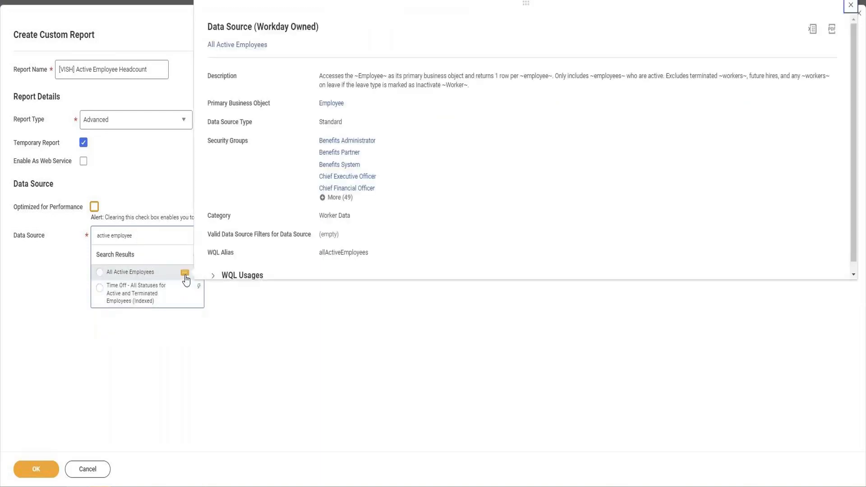
{"action": "left_click_drag", "start_coordinate": [345, 76], "coordinate": [678, 76]}
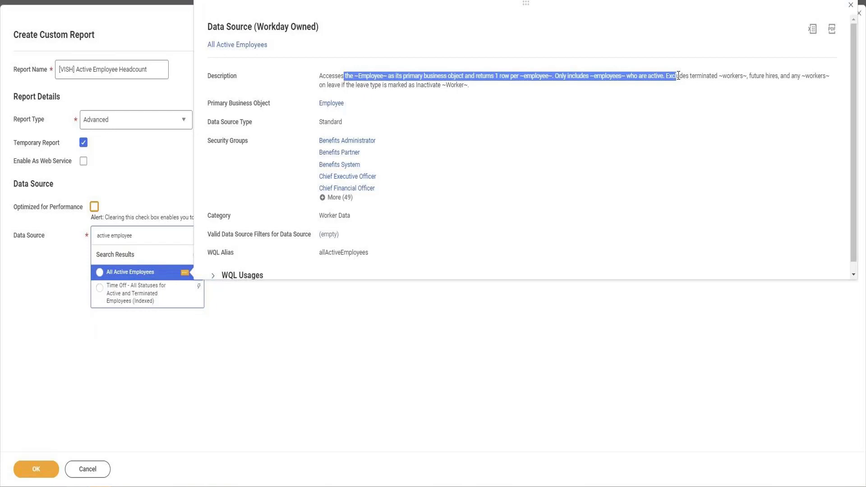
{"action": "left_click", "coordinate": [667, 76]}
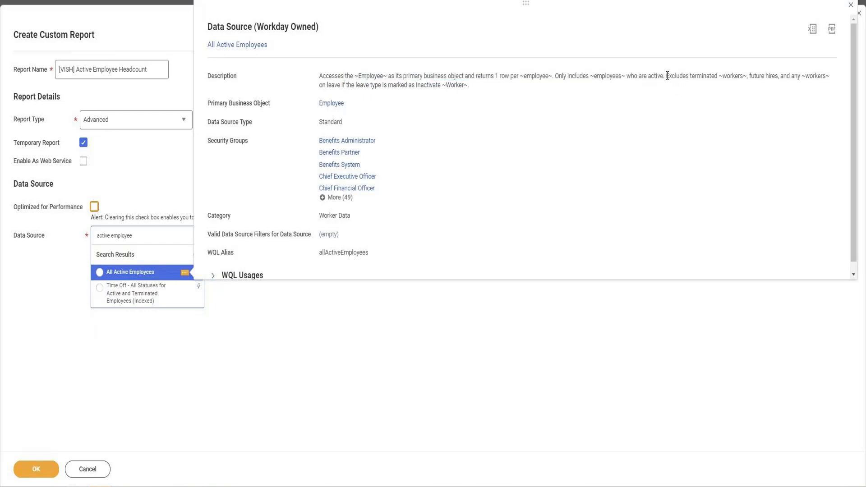
{"action": "left_click_drag", "start_coordinate": [667, 75], "coordinate": [469, 85]}
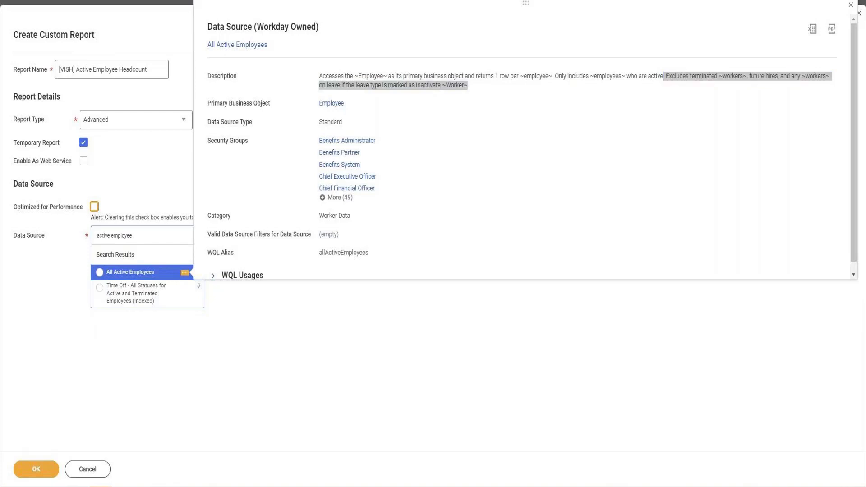
Choose All Active Employees as the data source and create the custom report.
{"action": "left_click", "coordinate": [131, 273]}
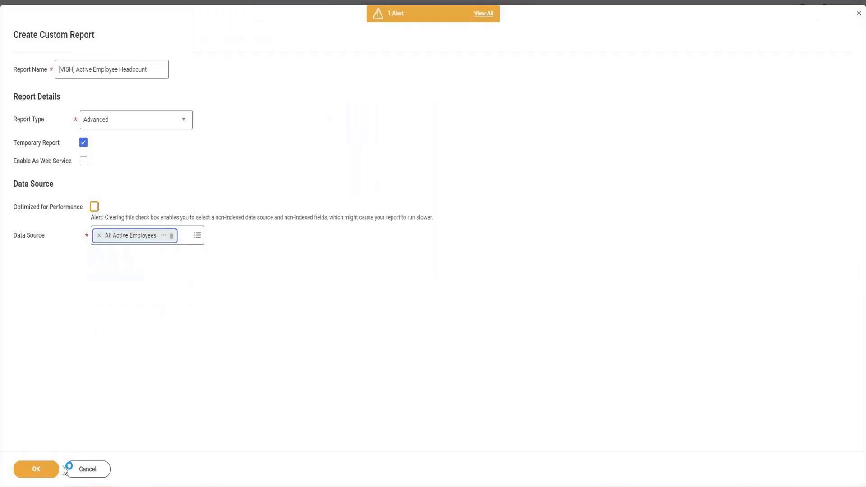
{"action": "left_click", "coordinate": [50, 474]}
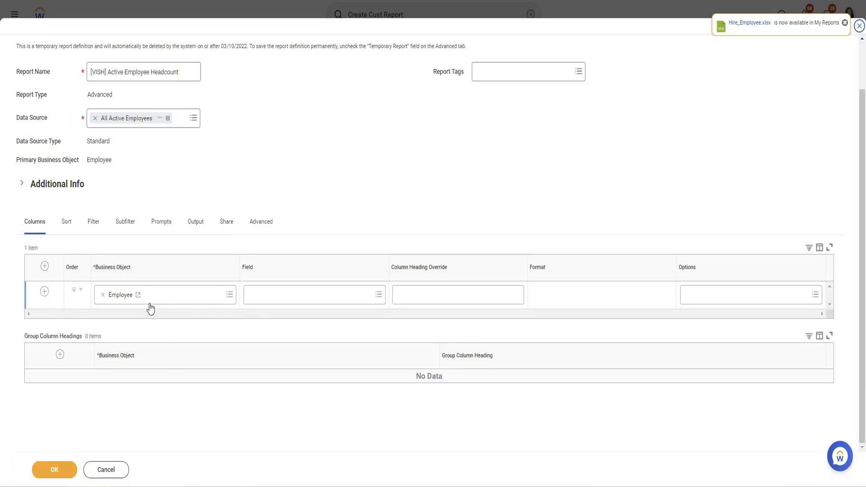
Set the field of the first Employee column to Legal First Name.
{"action": "left_click", "coordinate": [302, 300]}
{"action": "type", "text": "L"}
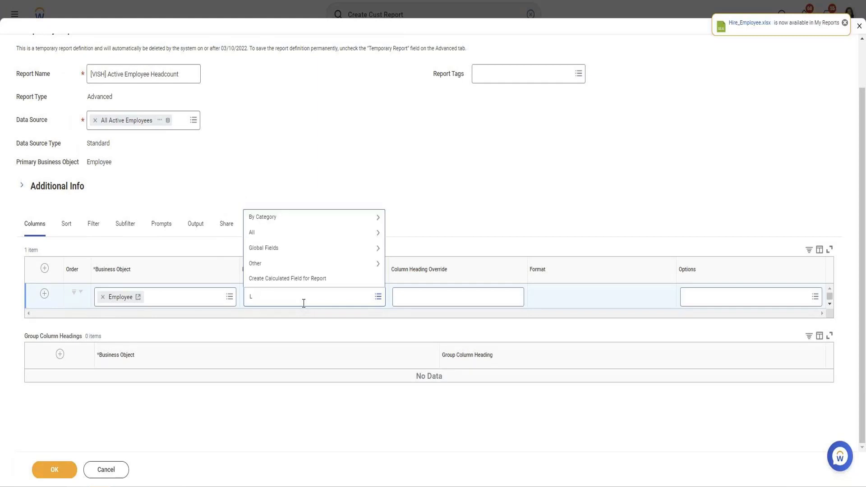
{"action": "type", "text": "egal F"}
{"action": "type", "text": "r"}
{"action": "key", "text": "BackSpace"}
{"action": "key", "text": "BackSpace"}
{"action": "key", "text": "BackSpace"}
{"action": "type", "text": "irst Nae"}
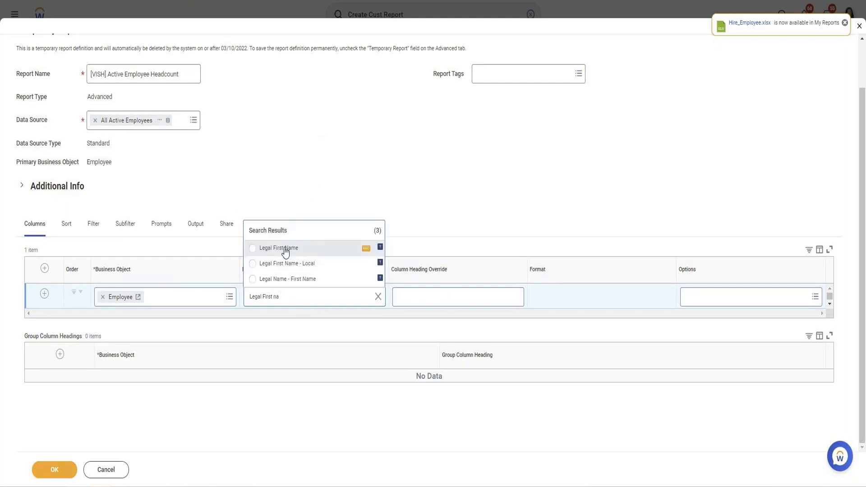
{"action": "left_click", "coordinate": [285, 249]}
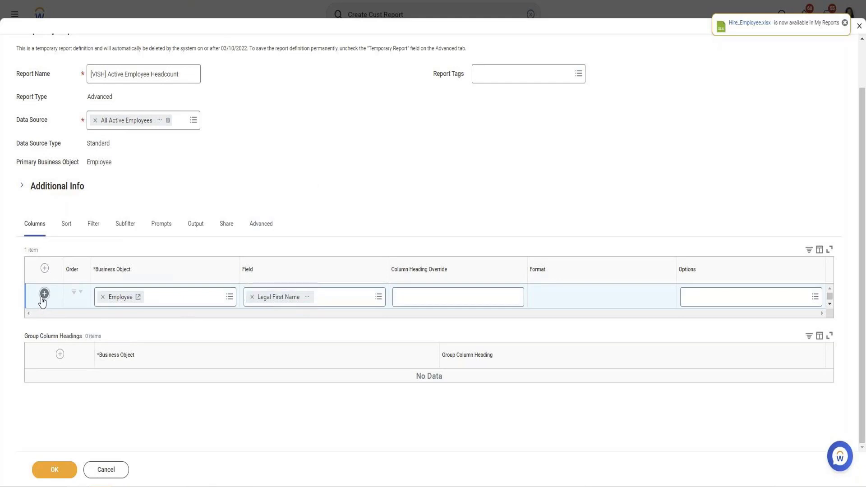
Add a second Employee column, compare the details of the last name fields, and set its field to Legal Name - Last Name.
{"action": "left_click", "coordinate": [314, 322]}
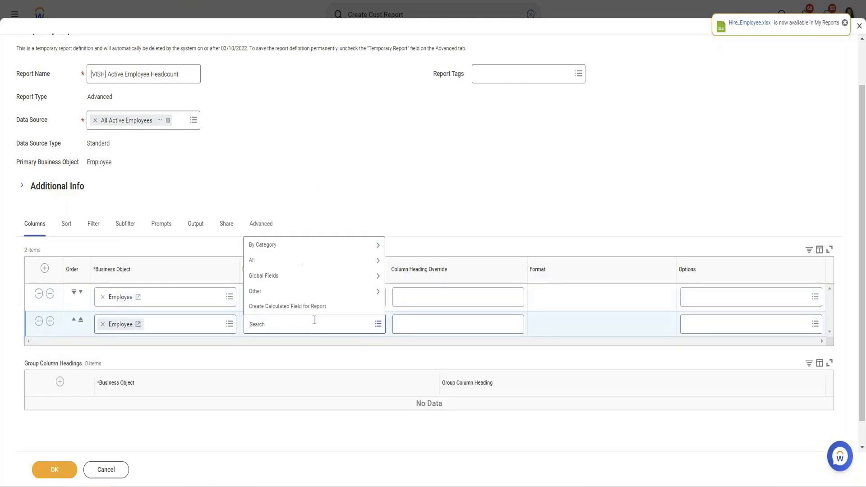
{"action": "type", "text": "Legal Last Name"}
{"action": "key", "text": "Return"}
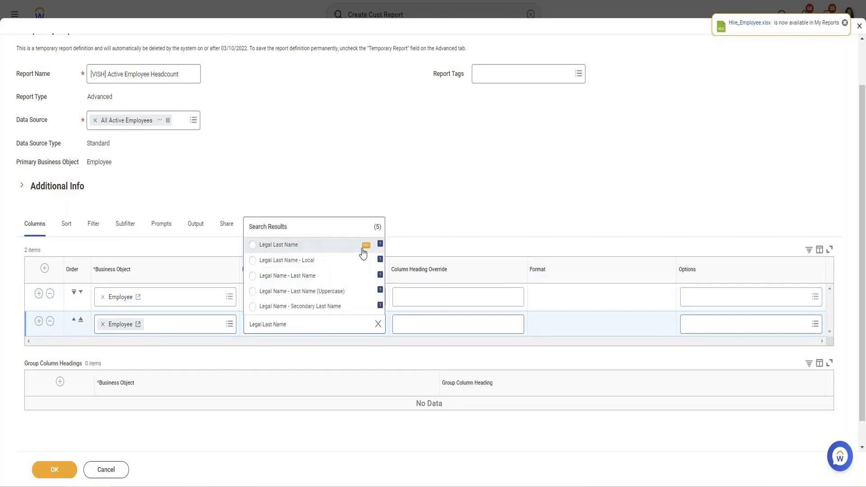
{"action": "left_click", "coordinate": [365, 246]}
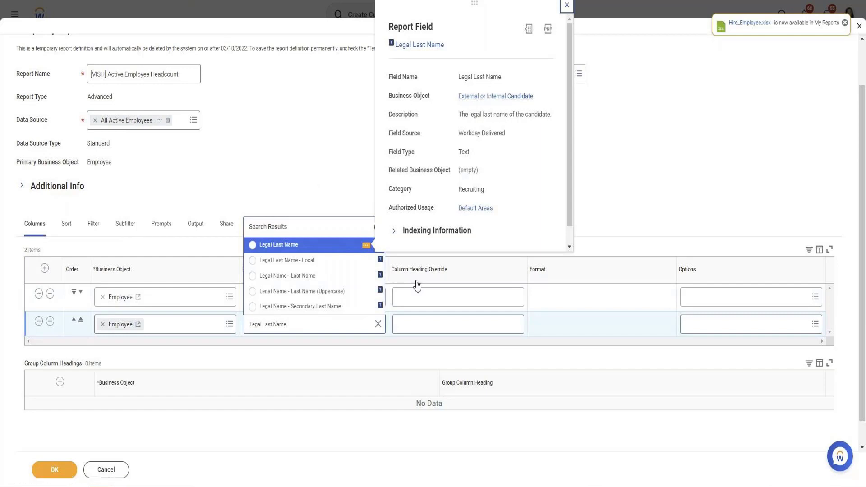
{"action": "left_click", "coordinate": [367, 277]}
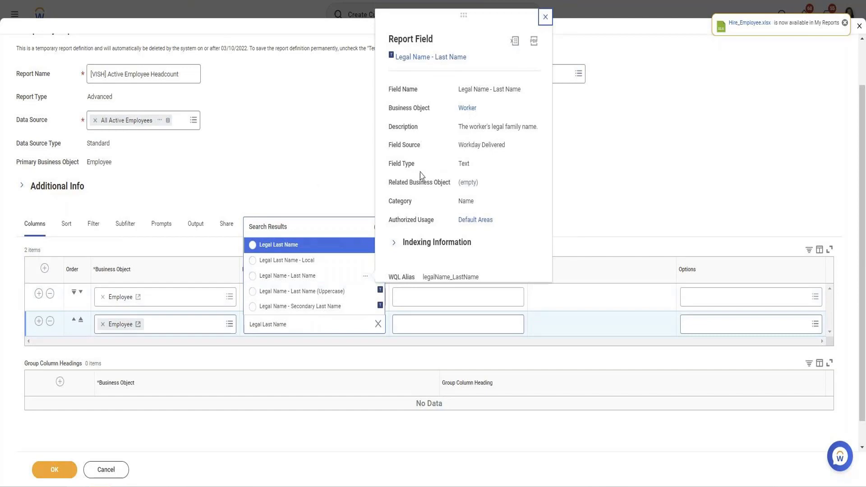
{"action": "left_click", "coordinate": [331, 276]}
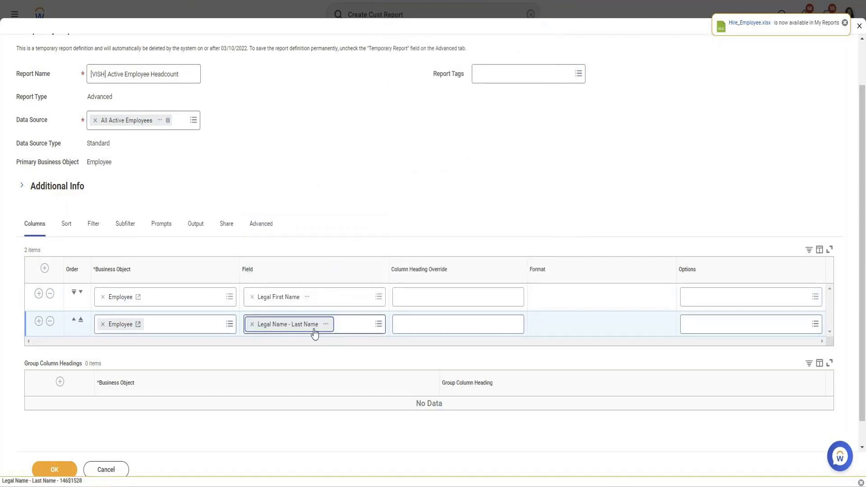
Check the details of Legal First Name - Local and set it as the first column's field.
{"action": "left_click", "coordinate": [346, 297]}
{"action": "type", "text": "Legal"}
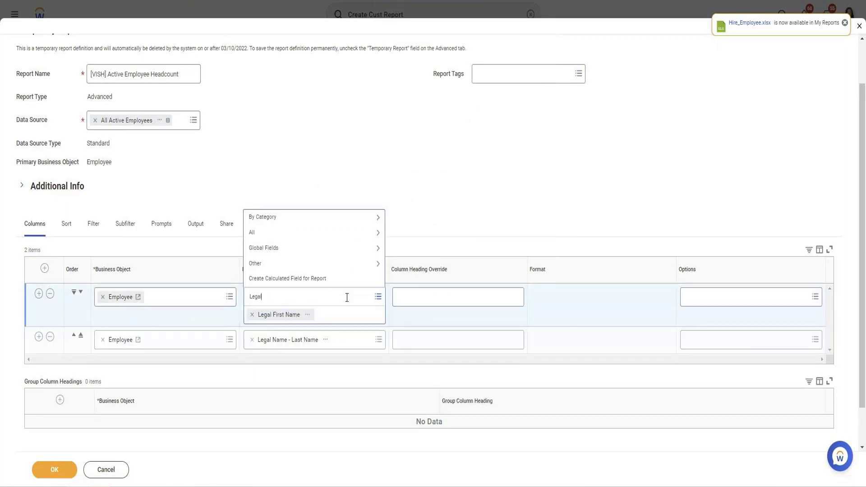
{"action": "type", "text": " First Name"}
{"action": "key", "text": "Return"}
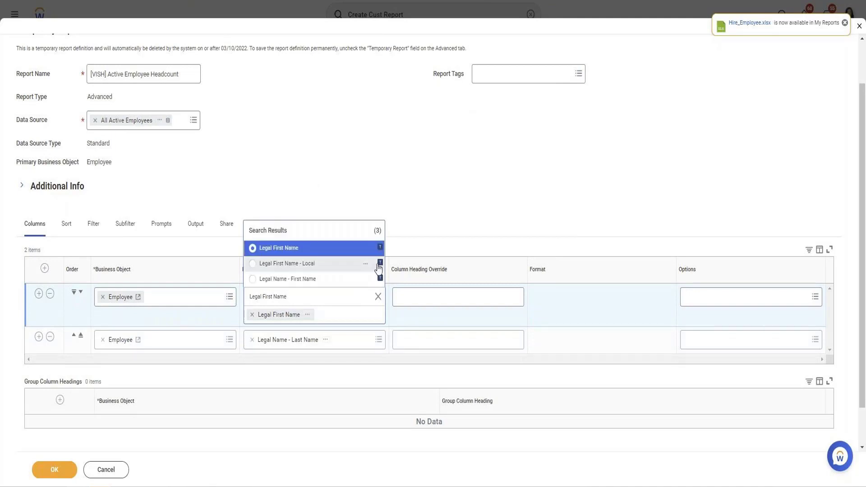
{"action": "left_click", "coordinate": [365, 265]}
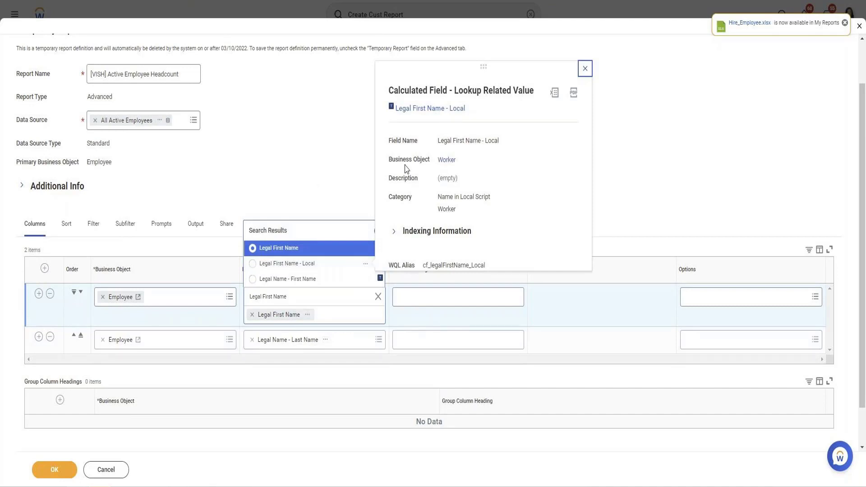
{"action": "left_click", "coordinate": [324, 266]}
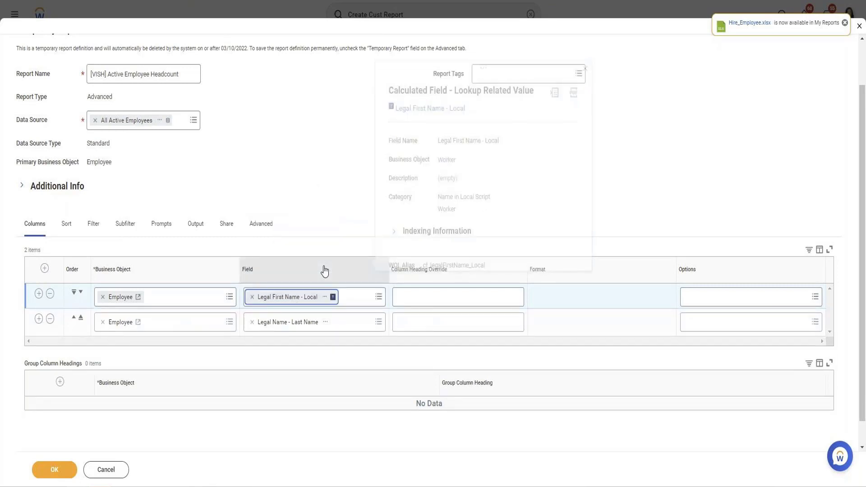
Add a third Employee column and look through the available fields that match Name.
{"action": "left_click", "coordinate": [39, 319]}
{"action": "left_click", "coordinate": [306, 352]}
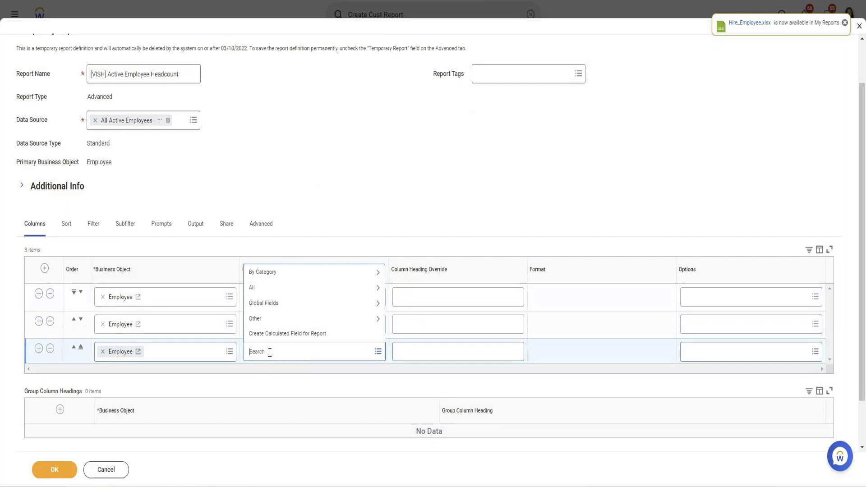
{"action": "type", "text": "NAme"}
{"action": "key", "text": "Return"}
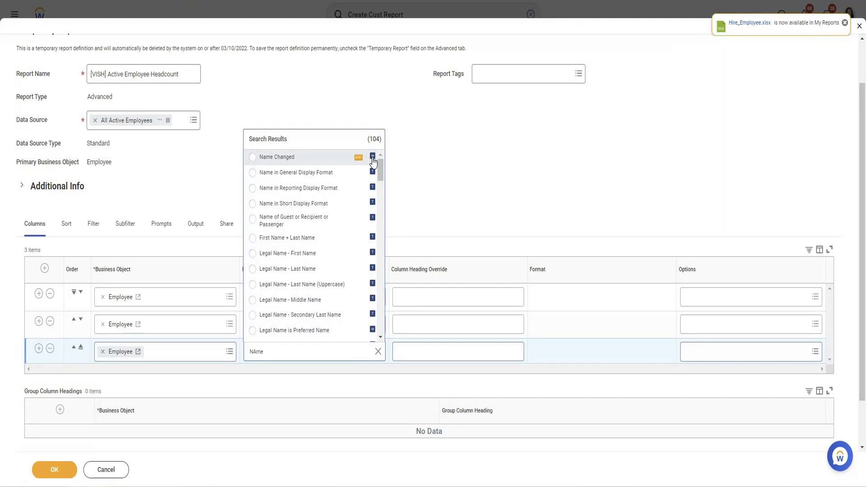
{"action": "scroll", "coordinate": [319, 280], "scroll_direction": "down", "scroll_amount": 5}
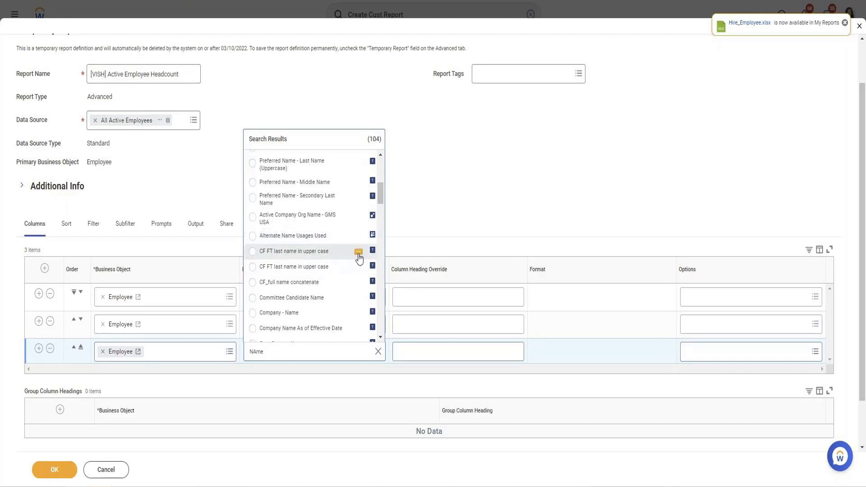
{"action": "scroll", "coordinate": [358, 255], "scroll_direction": "down", "scroll_amount": 1}
{"action": "scroll", "coordinate": [354, 252], "scroll_direction": "down", "scroll_amount": 6}
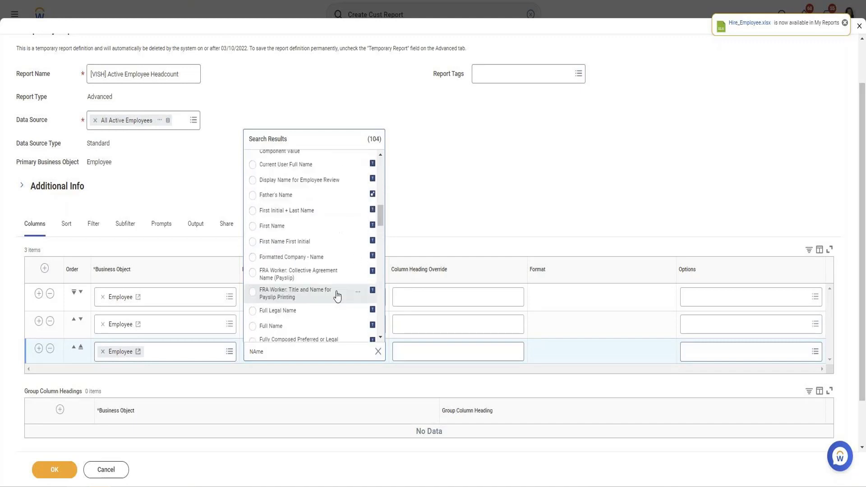
{"action": "left_click", "coordinate": [296, 348]}
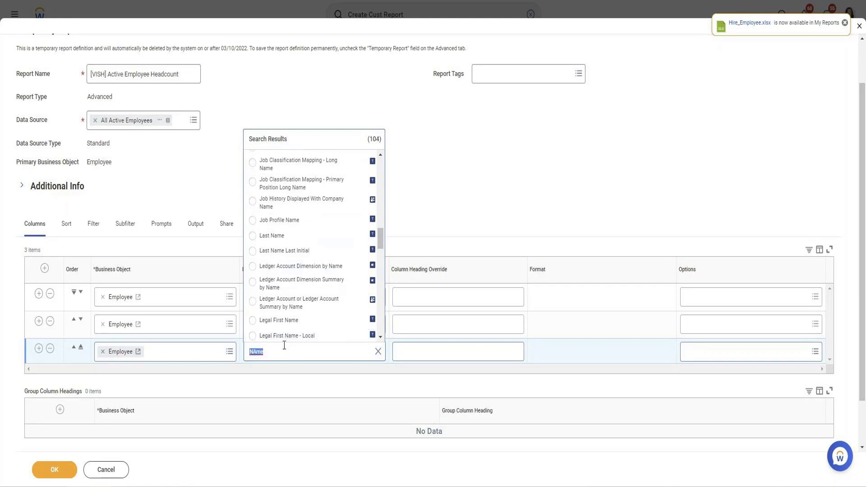
{"action": "type", "text": "Age"}
{"action": "key", "text": "Return"}
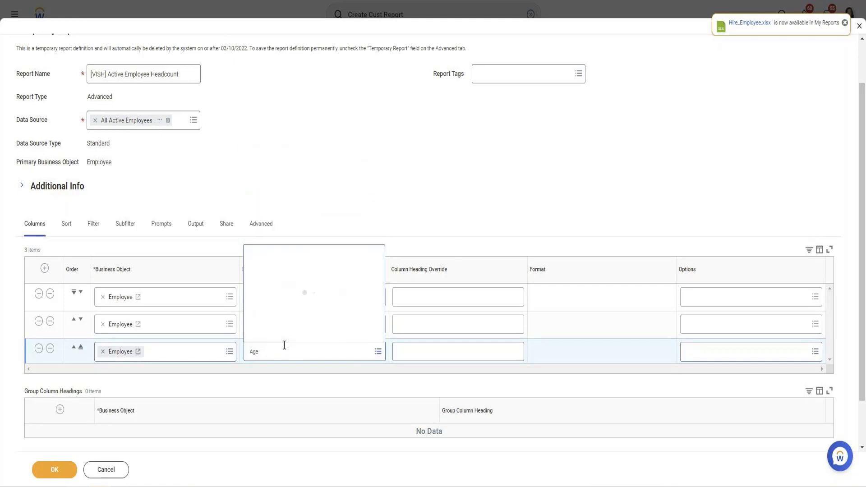
Find the Date of Birth field and set it as the third column's field.
{"action": "double_click", "coordinate": [253, 351]}
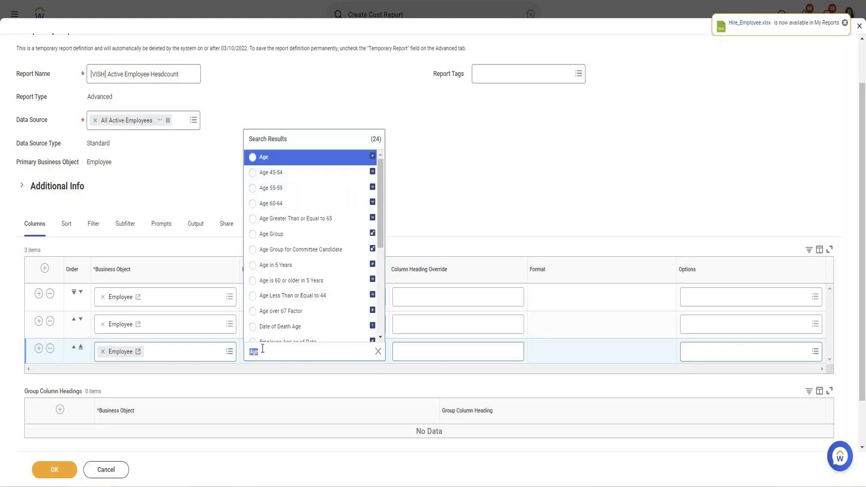
{"action": "type", "text": "Date of birth"}
{"action": "key", "text": "Return"}
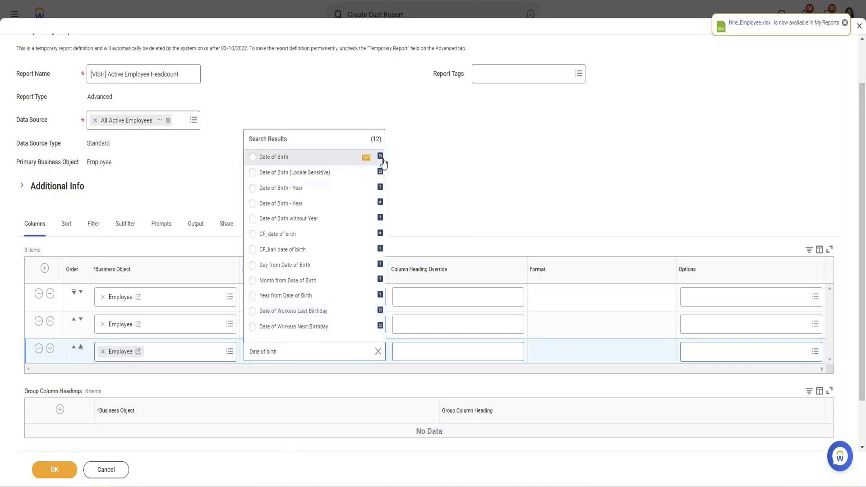
{"action": "left_click", "coordinate": [382, 162]}
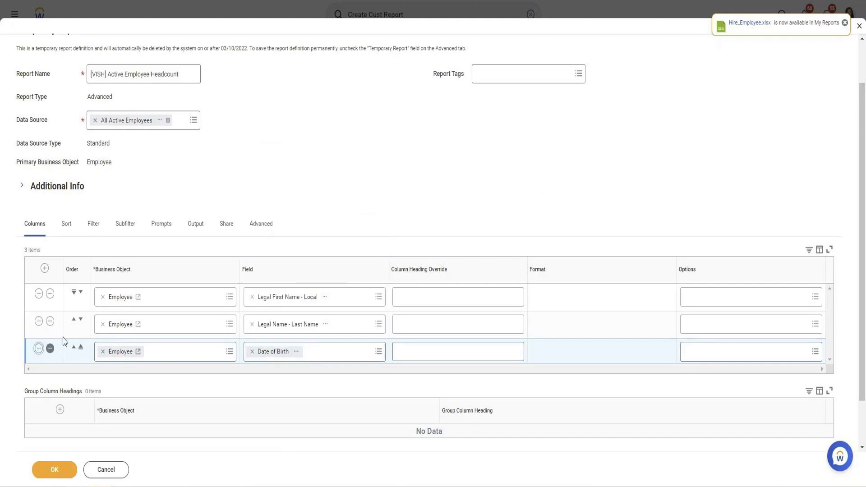
Add a fourth Employee column and set its field to Age.
{"action": "scroll", "coordinate": [252, 307], "scroll_direction": "down", "scroll_amount": 1}
{"action": "left_click", "coordinate": [316, 329]}
{"action": "type", "text": "Ag"}
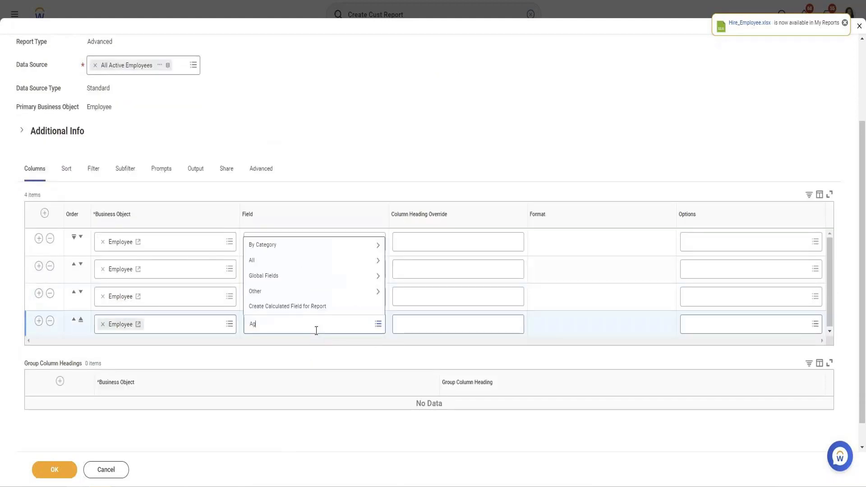
{"action": "type", "text": "e"}
{"action": "key", "text": "Return"}
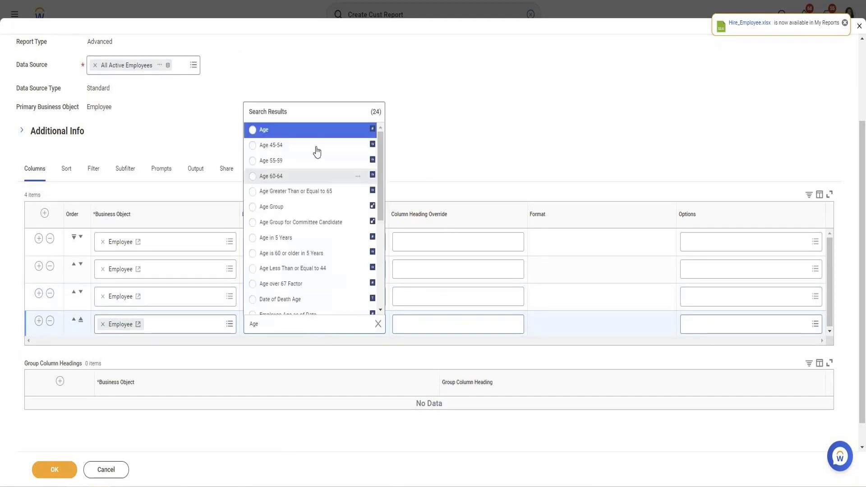
{"action": "left_click", "coordinate": [281, 132]}
Add a fifth Employee column with Age Group as its field.
{"action": "scroll", "coordinate": [247, 177], "scroll_direction": "down", "scroll_amount": 1}
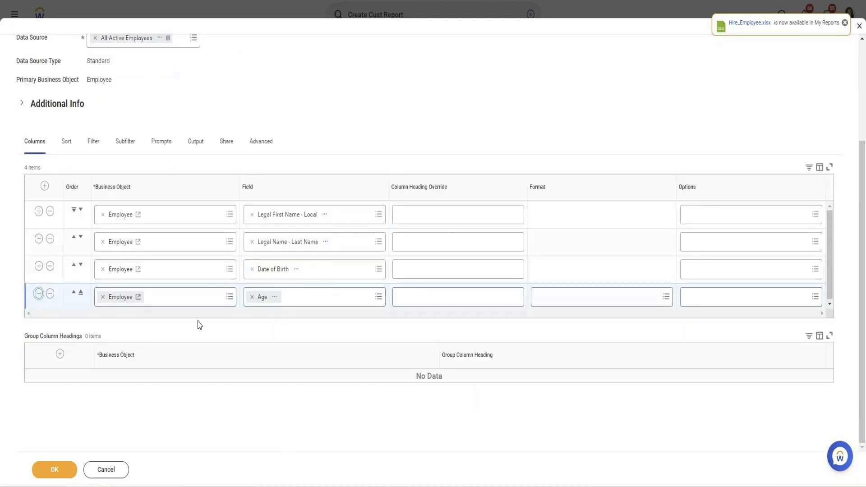
{"action": "left_click", "coordinate": [288, 322]}
{"action": "type", "text": "Age group"}
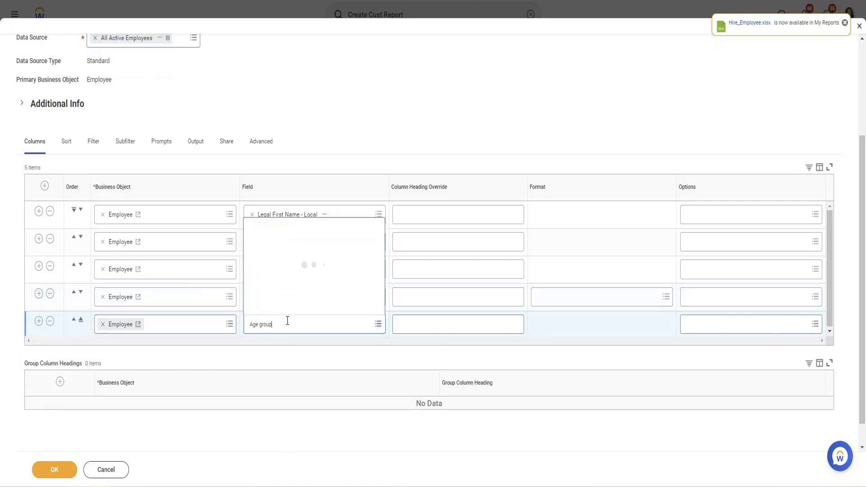
{"action": "left_click", "coordinate": [288, 292]}
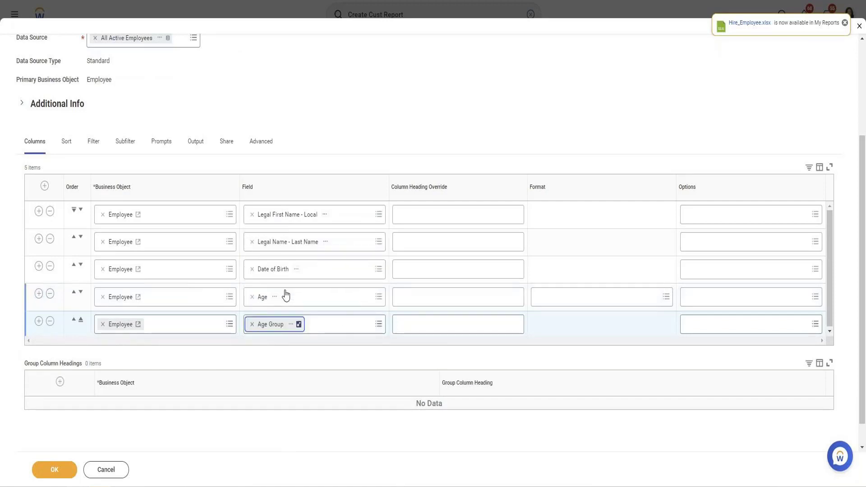
Save and run the report, and examine the Legal First Name - Local and Age Group columns in its output.
{"action": "left_click", "coordinate": [58, 477]}
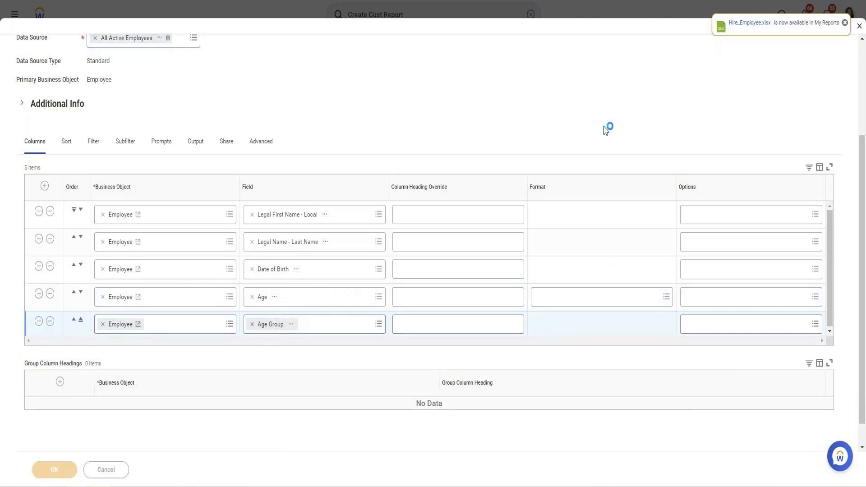
{"action": "left_click", "coordinate": [79, 470]}
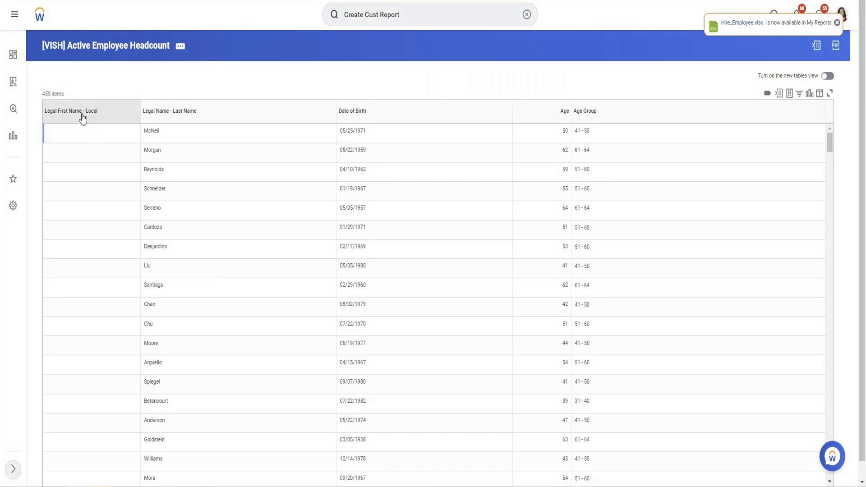
{"action": "left_click_drag", "start_coordinate": [112, 114], "coordinate": [40, 116]}
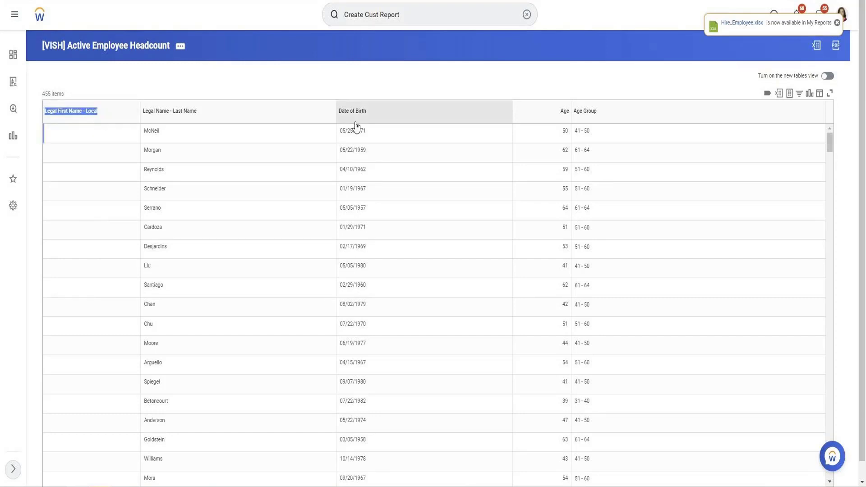
{"action": "left_click", "coordinate": [577, 132]}
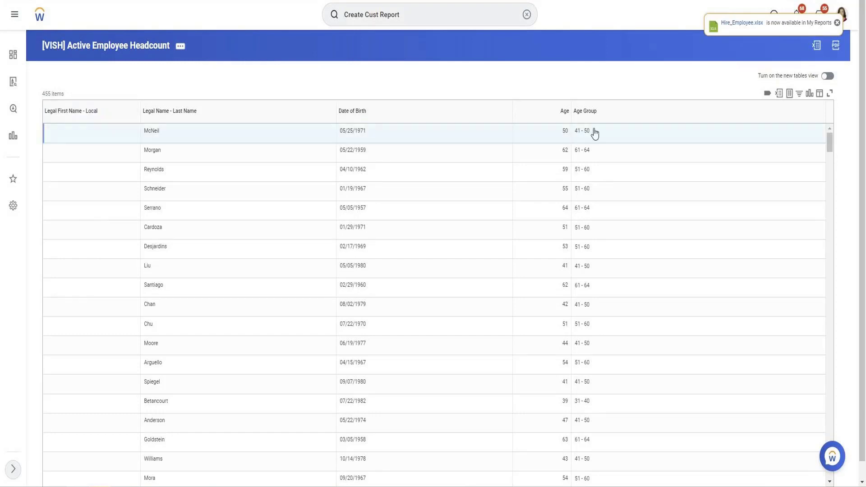
{"action": "left_click", "coordinate": [595, 132]}
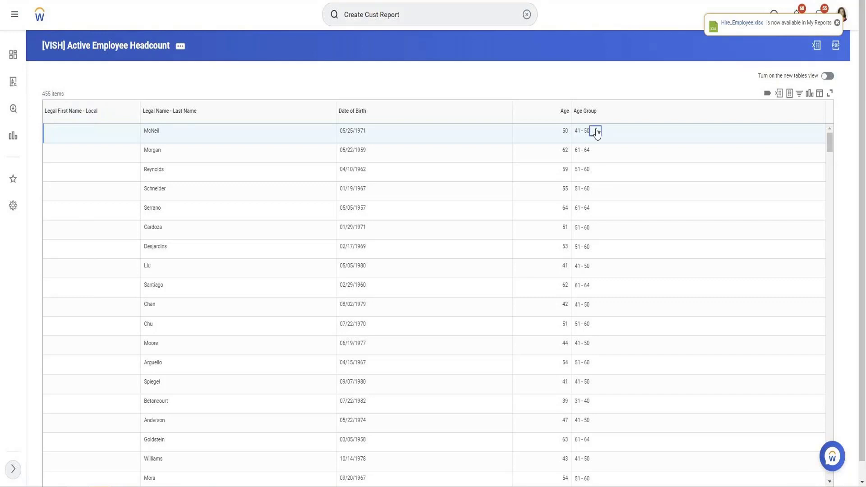
{"action": "left_click", "coordinate": [493, 206]}
{"action": "double_click", "coordinate": [527, 86]}
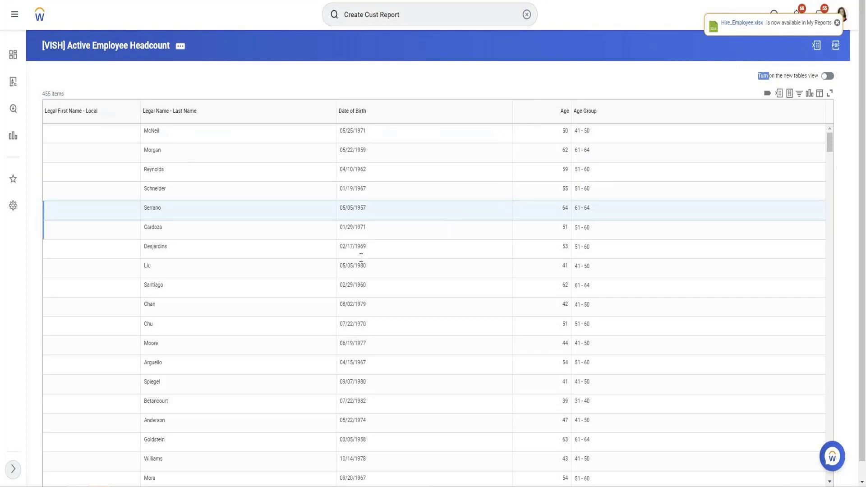
Reopen the custom report for editing and change the first column's field to Legal Name - First Name.
{"action": "left_click", "coordinate": [181, 47]}
{"action": "mouse_move", "coordinate": [208, 81]}
{"action": "left_click", "coordinate": [280, 83]}
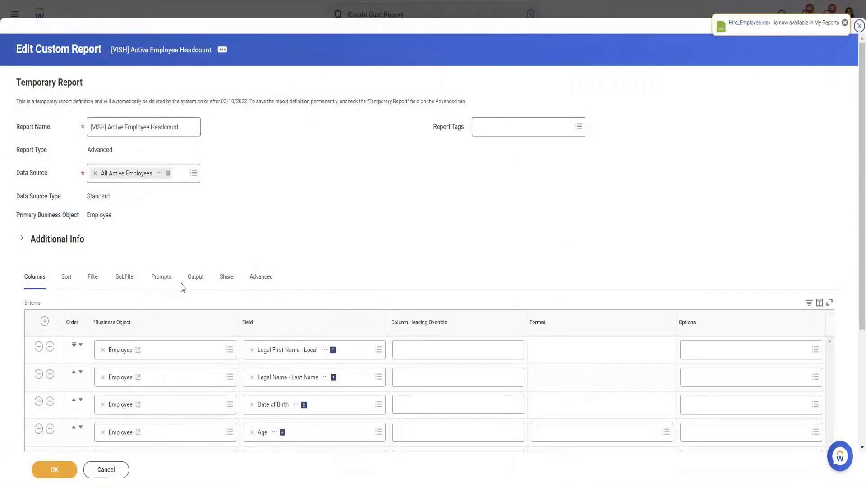
{"action": "scroll", "coordinate": [181, 285], "scroll_direction": "down", "scroll_amount": 4}
{"action": "left_click", "coordinate": [355, 185]}
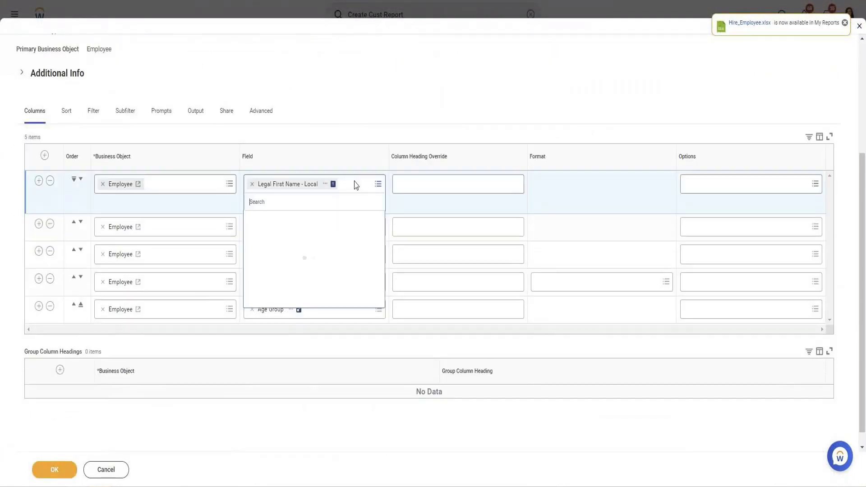
{"action": "type", "text": "leg"}
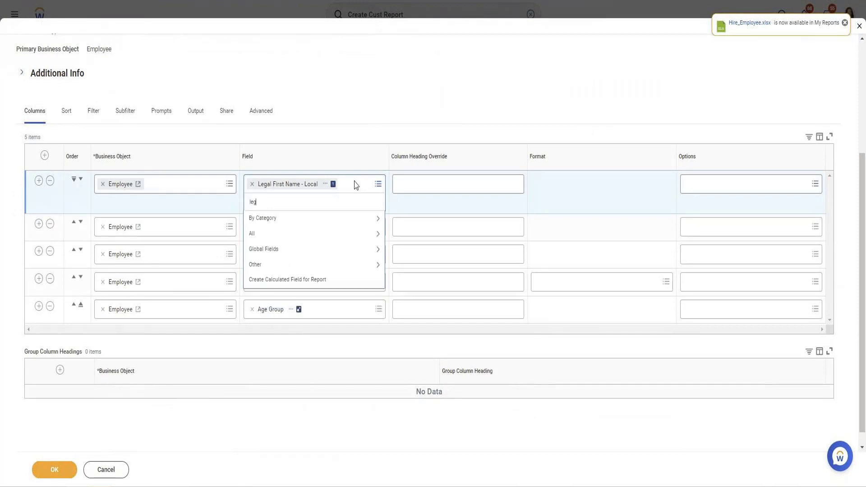
{"action": "type", "text": "al first nam"}
{"action": "key", "text": "Return"}
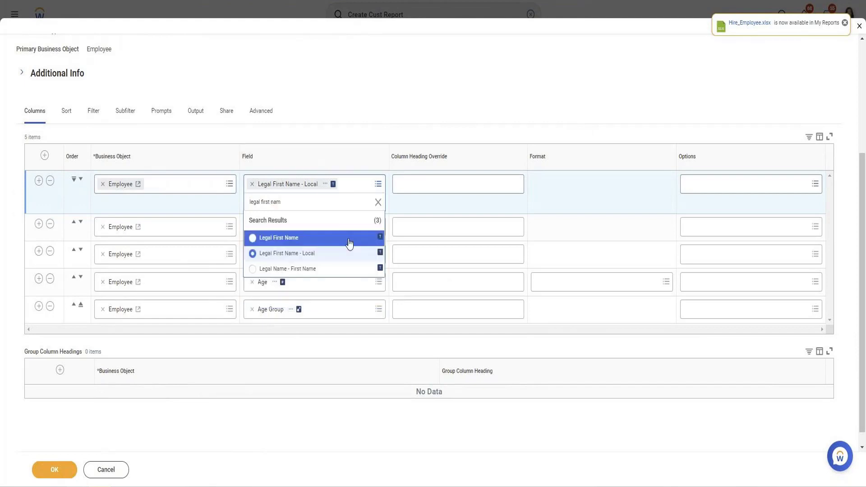
{"action": "left_click", "coordinate": [338, 270]}
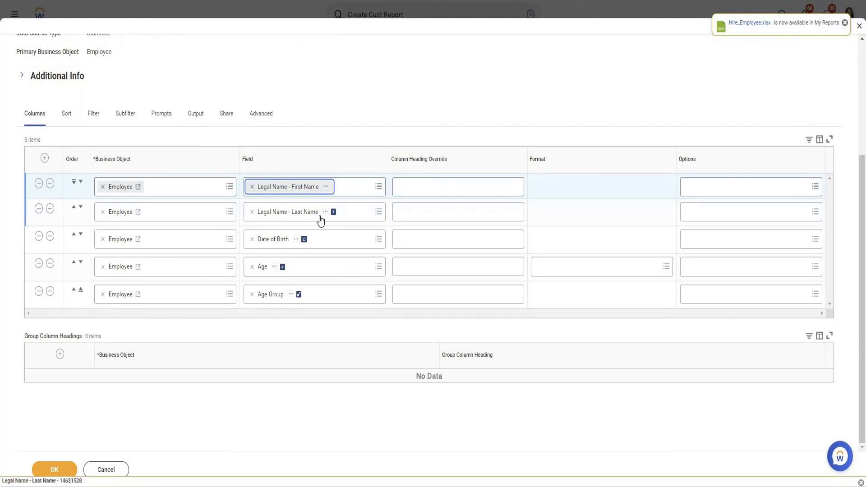
Save the report, test it, and check the first name and last name columns in the output.
{"action": "left_click", "coordinate": [46, 478]}
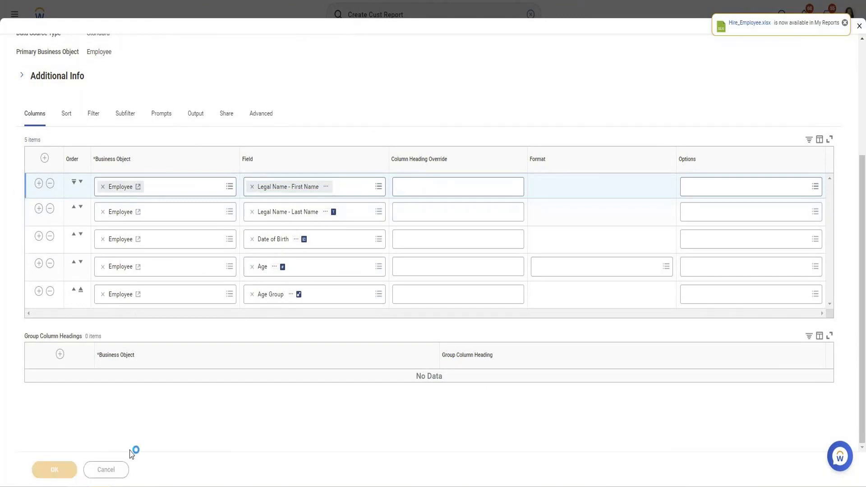
{"action": "left_click", "coordinate": [124, 469]}
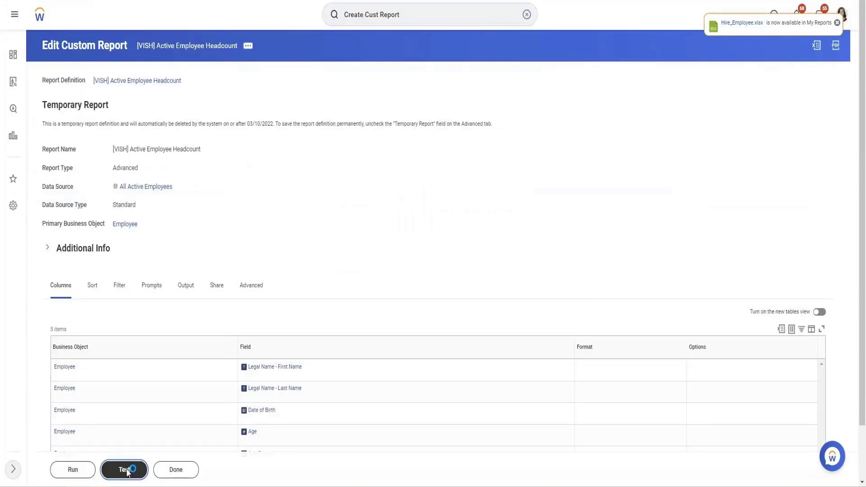
{"action": "triple_click", "coordinate": [66, 120]}
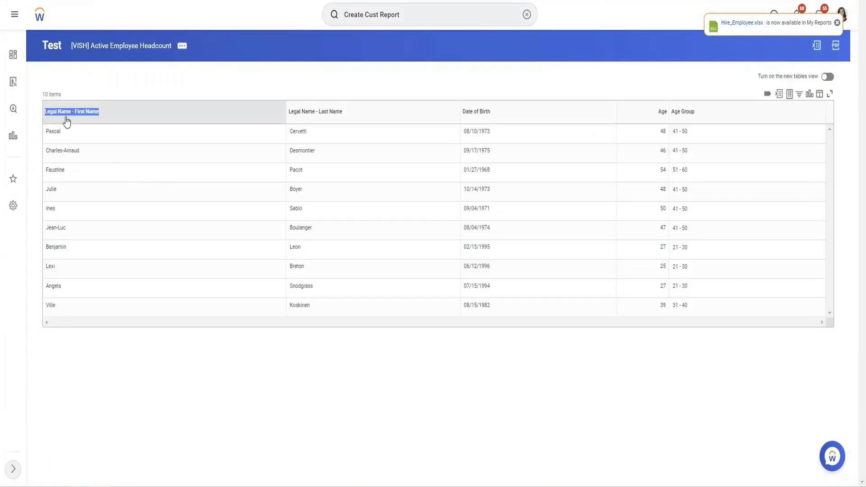
{"action": "left_click", "coordinate": [100, 119]}
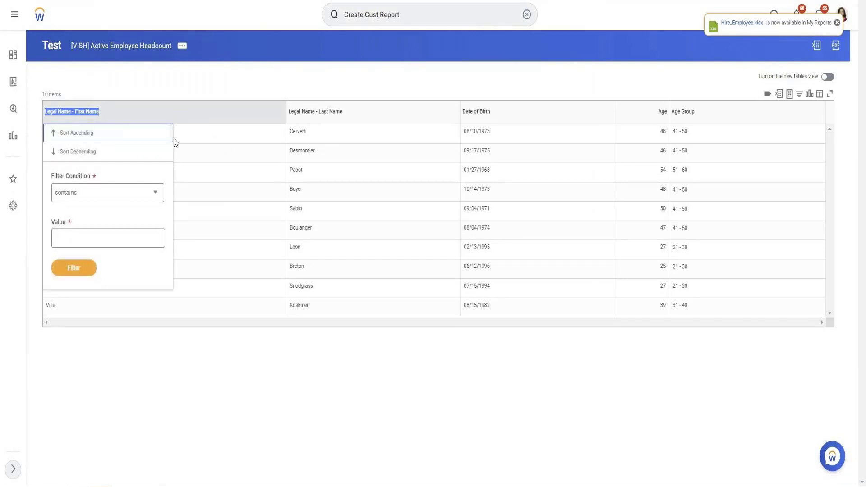
{"action": "triple_click", "coordinate": [360, 114]}
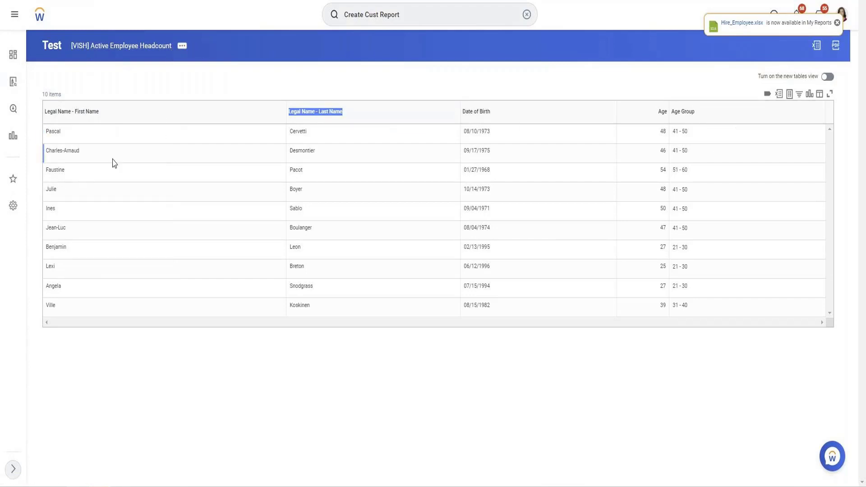
Edit the custom report again and override the Legal Name - First Name column heading with First Name.
{"action": "left_click", "coordinate": [184, 59]}
{"action": "left_click", "coordinate": [181, 46]}
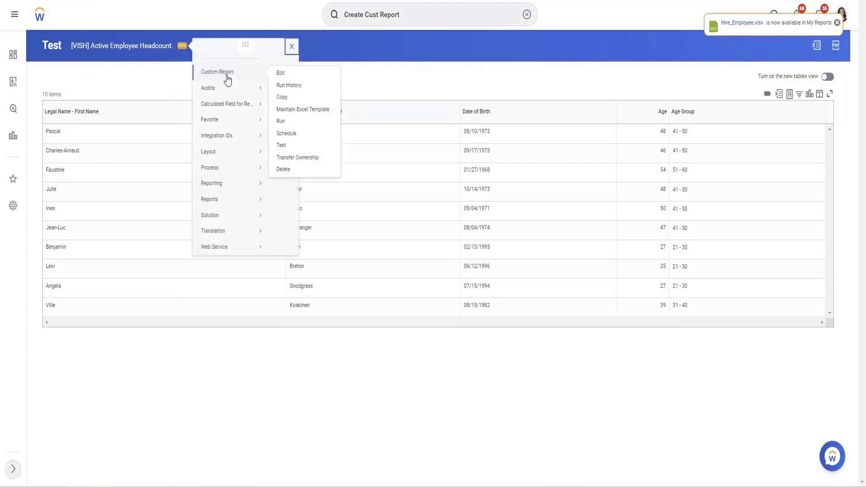
{"action": "left_click", "coordinate": [281, 76]}
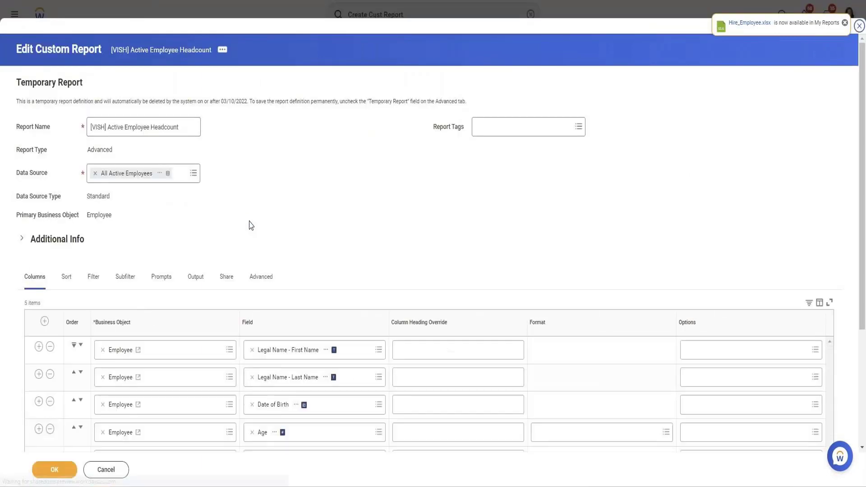
{"action": "scroll", "coordinate": [423, 192], "scroll_direction": "down", "scroll_amount": 4}
{"action": "left_click", "coordinate": [423, 191]}
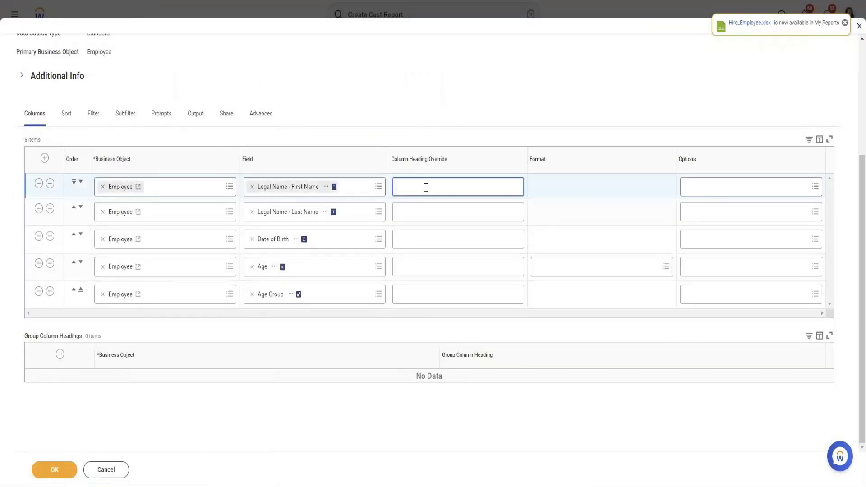
{"action": "type", "text": "First Name"}
Override the headings of the Legal Name - Last Name and Date of Birth columns with Last Name and DOB.
{"action": "left_click", "coordinate": [429, 217]}
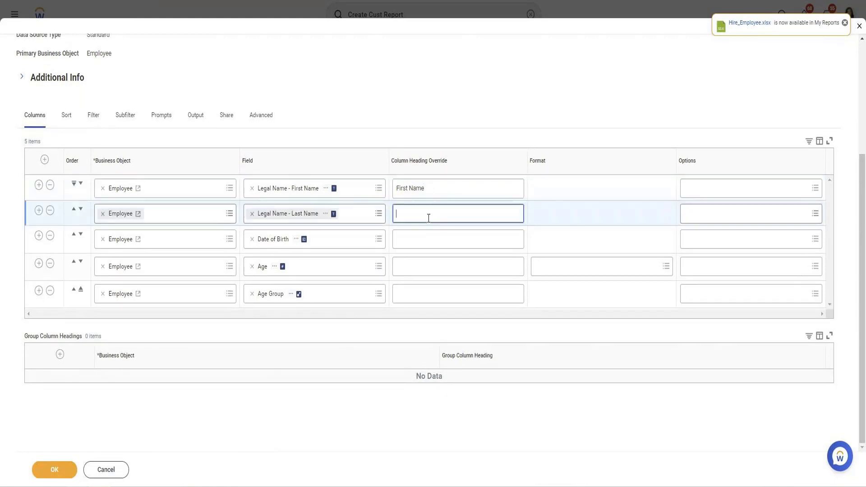
{"action": "type", "text": "LAst Name"}
{"action": "key", "text": "BackSpace"}
{"action": "type", "text": "a"}
{"action": "left_click", "coordinate": [401, 242]}
{"action": "type", "text": "DOB"}
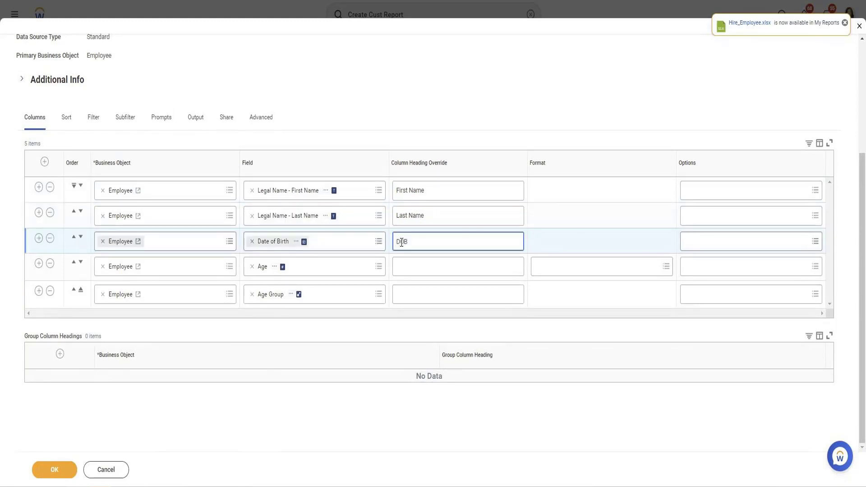
Save the report with the new column headings, test it, and check the Age Group values in the output.
{"action": "left_click", "coordinate": [56, 470]}
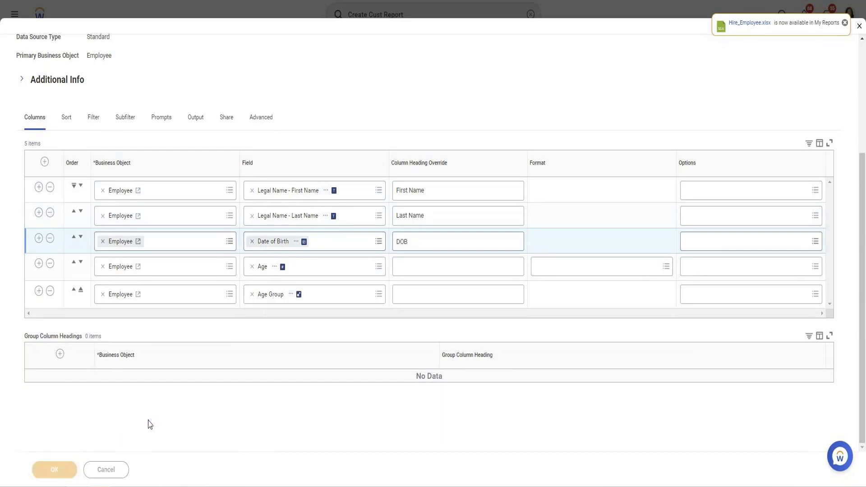
{"action": "left_click", "coordinate": [124, 469]}
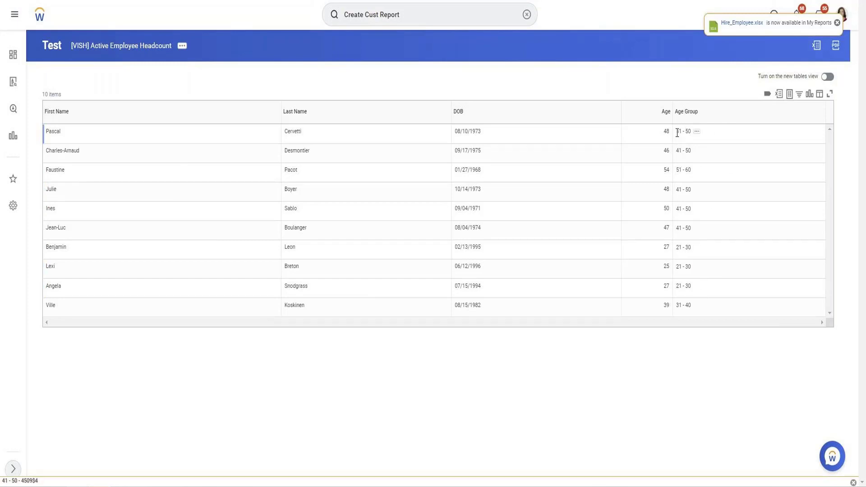
{"action": "left_click_drag", "start_coordinate": [677, 134], "coordinate": [691, 133]}
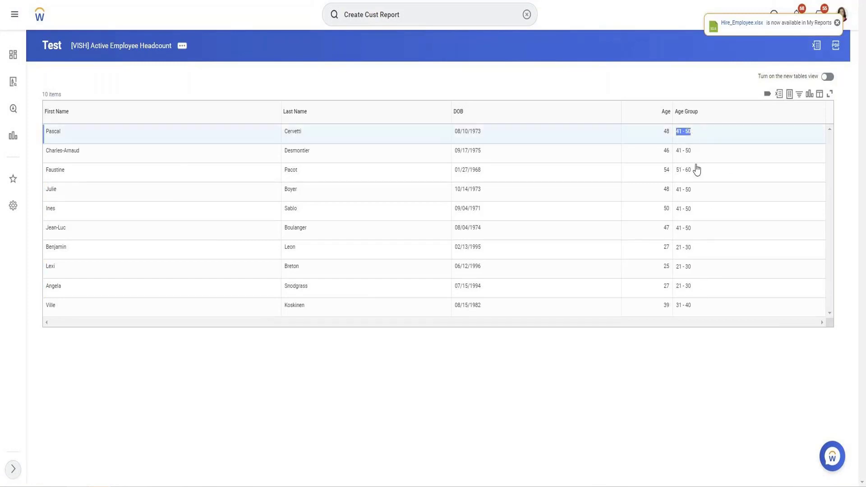
Reopen the custom report for editing and add an empty condition row to its instance filter.
{"action": "left_click", "coordinate": [187, 53]}
{"action": "mouse_move", "coordinate": [221, 87]}
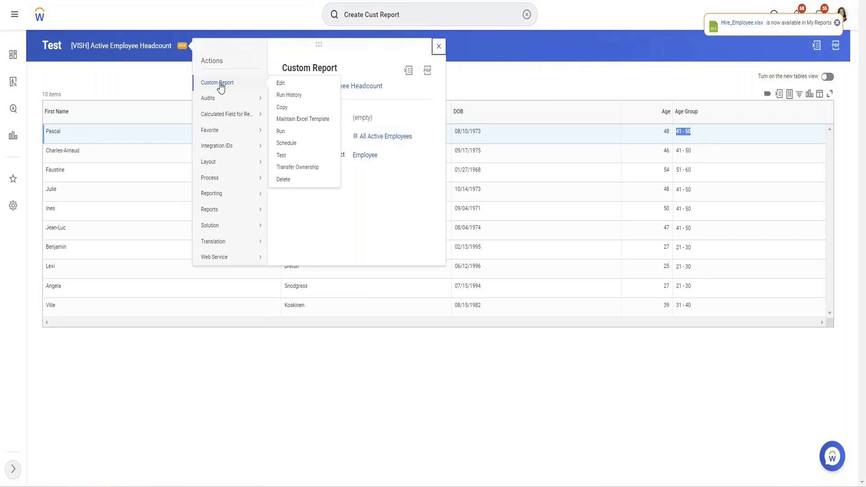
{"action": "left_click", "coordinate": [280, 84]}
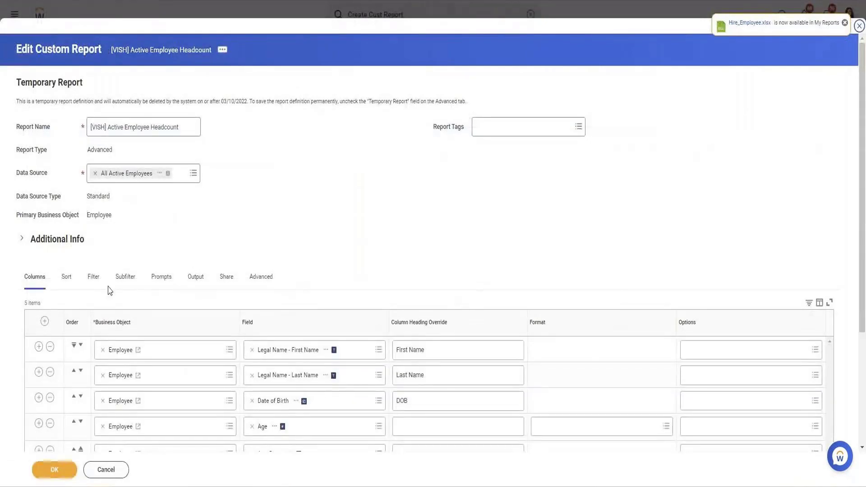
{"action": "left_click", "coordinate": [93, 278]}
{"action": "scroll", "coordinate": [205, 250], "scroll_direction": "down", "scroll_amount": 1}
{"action": "left_click", "coordinate": [40, 251]}
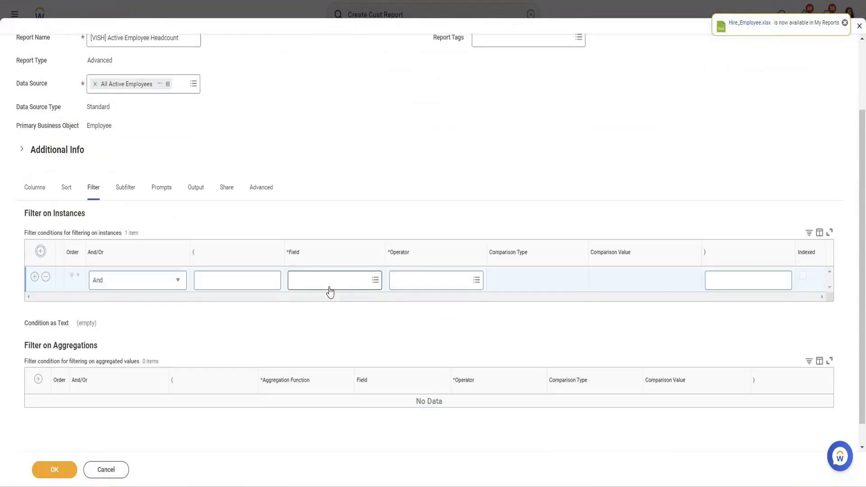
Define the instance filter condition as Age Group in the selection list, with the comparison value 41 - 50.
{"action": "left_click", "coordinate": [329, 287]}
{"action": "type", "text": "age"}
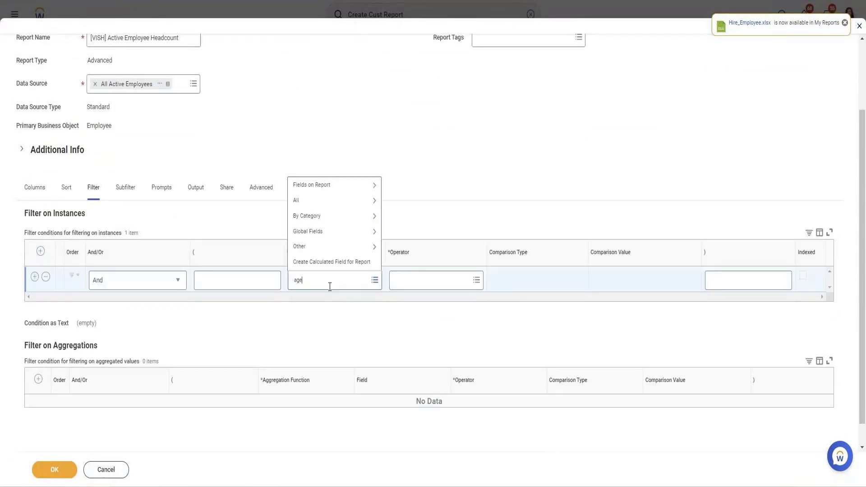
{"action": "key", "text": "Return"}
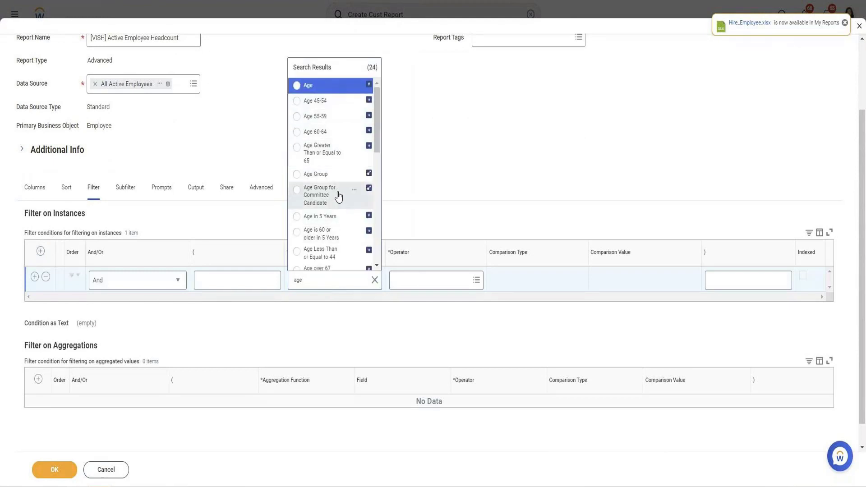
{"action": "left_click", "coordinate": [330, 176]}
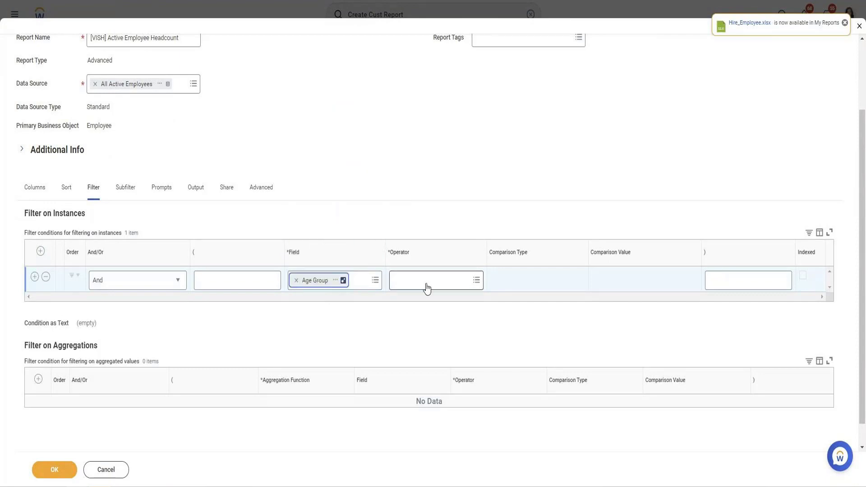
{"action": "left_click", "coordinate": [424, 283]}
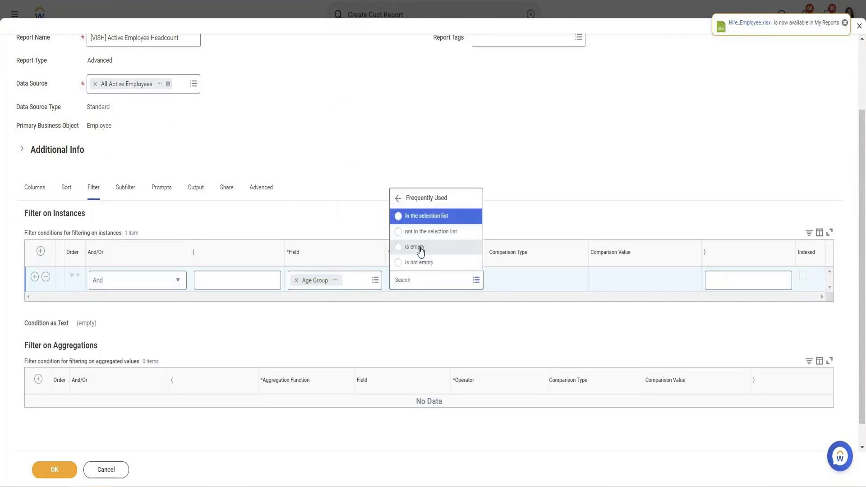
{"action": "left_click", "coordinate": [424, 215]}
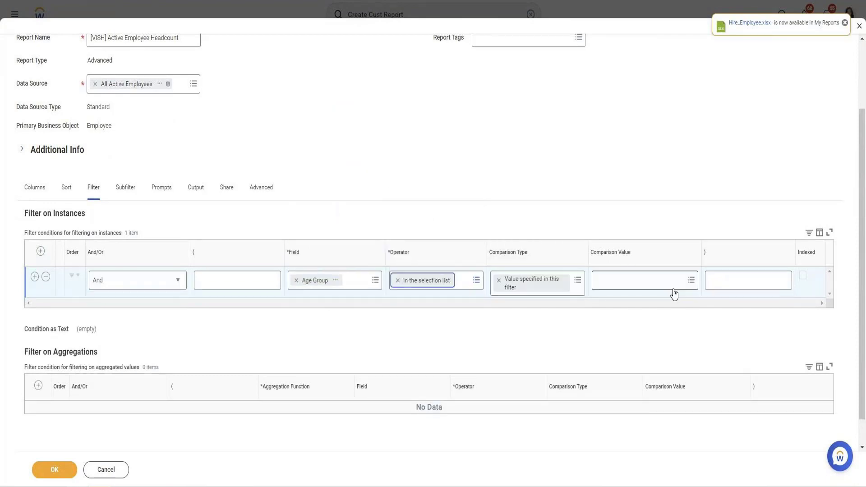
{"action": "left_click", "coordinate": [641, 280]}
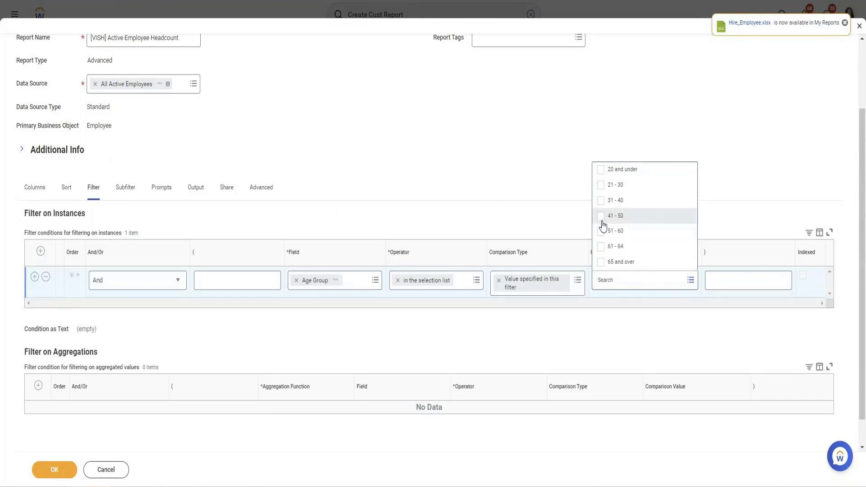
{"action": "left_click", "coordinate": [603, 221]}
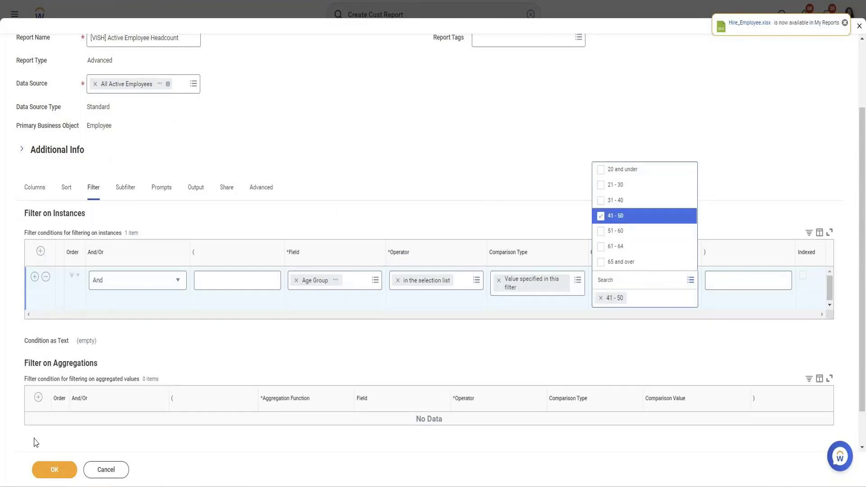
Save and run the filtered report, and check the Age Group column throughout the output.
{"action": "left_click", "coordinate": [54, 474]}
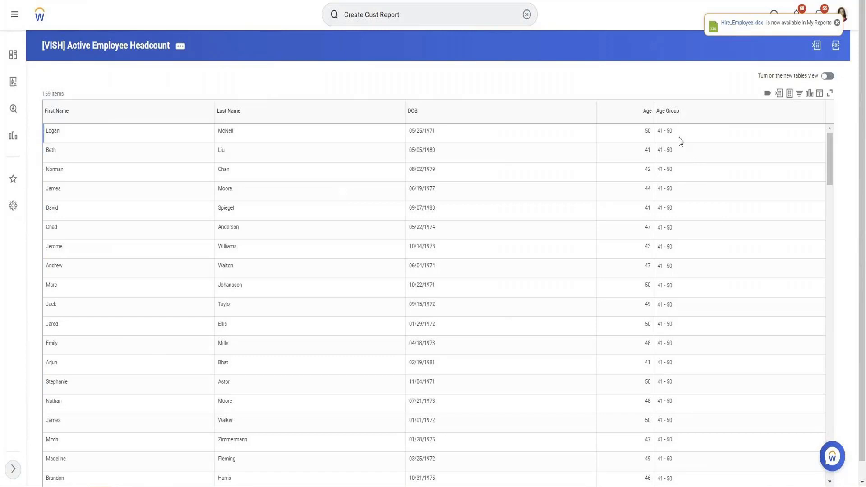
{"action": "scroll", "coordinate": [667, 155], "scroll_direction": "down", "scroll_amount": 10}
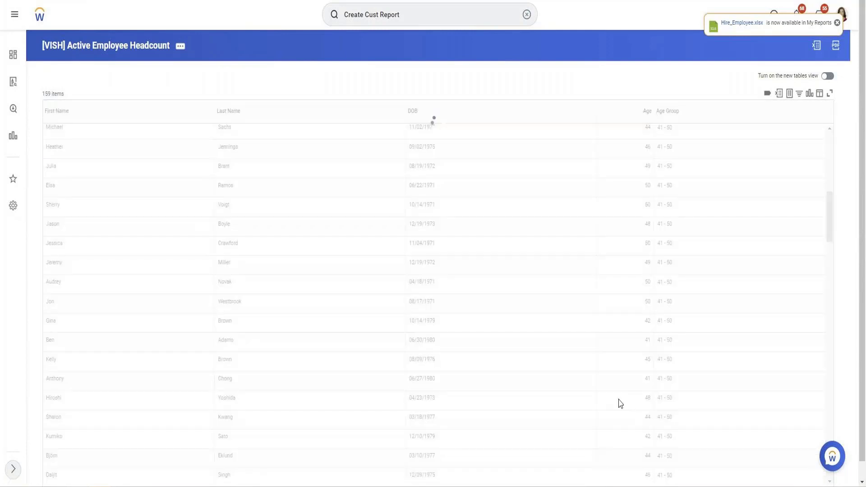
{"action": "scroll", "coordinate": [619, 415], "scroll_direction": "down", "scroll_amount": 10}
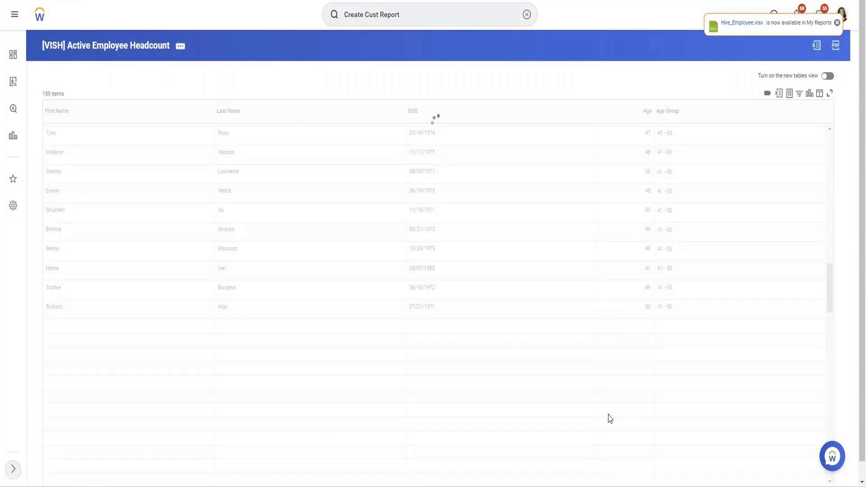
{"action": "scroll", "coordinate": [608, 413], "scroll_direction": "up", "scroll_amount": 20}
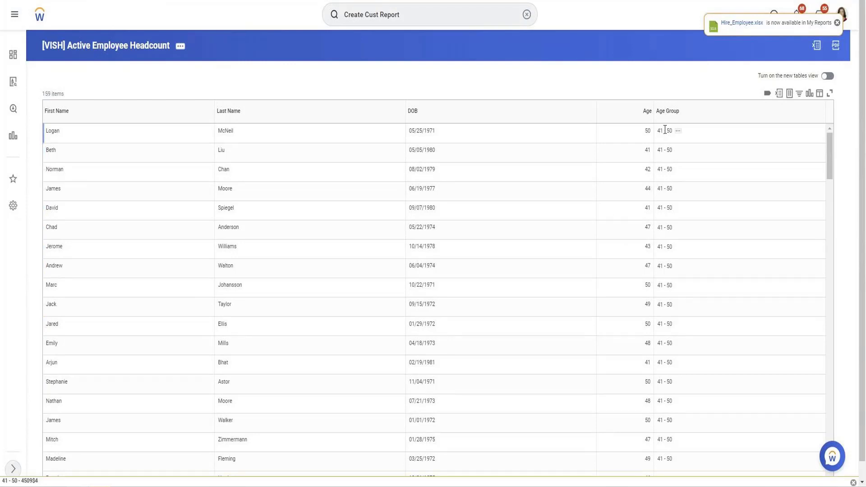
{"action": "double_click", "coordinate": [668, 112]}
{"action": "left_click", "coordinate": [660, 111]}
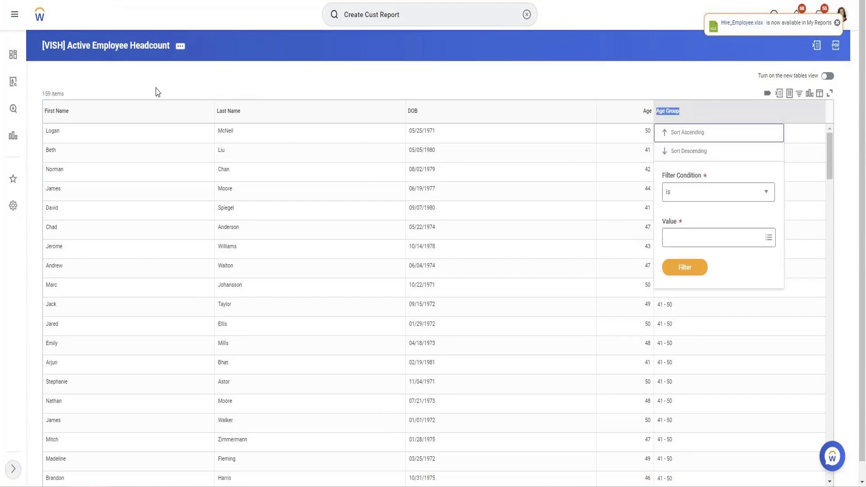
Reopen the custom report for editing and remove the Age Group condition from its instance filter.
{"action": "left_click", "coordinate": [180, 50]}
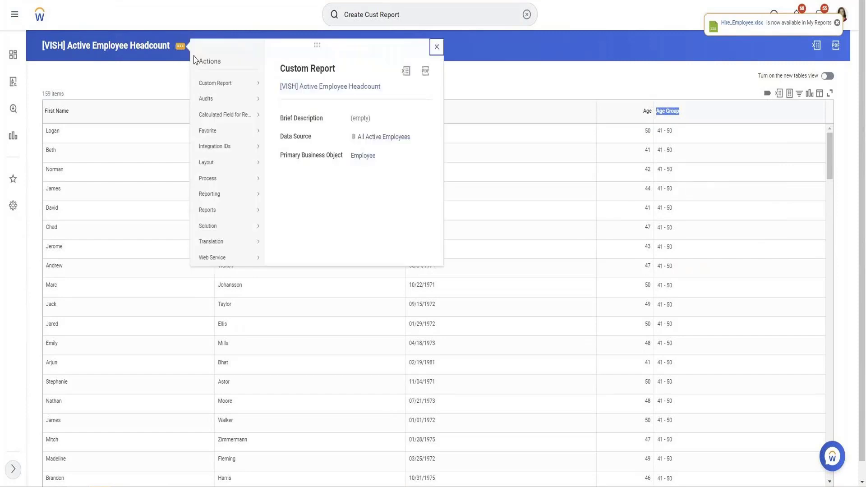
{"action": "mouse_move", "coordinate": [228, 83]}
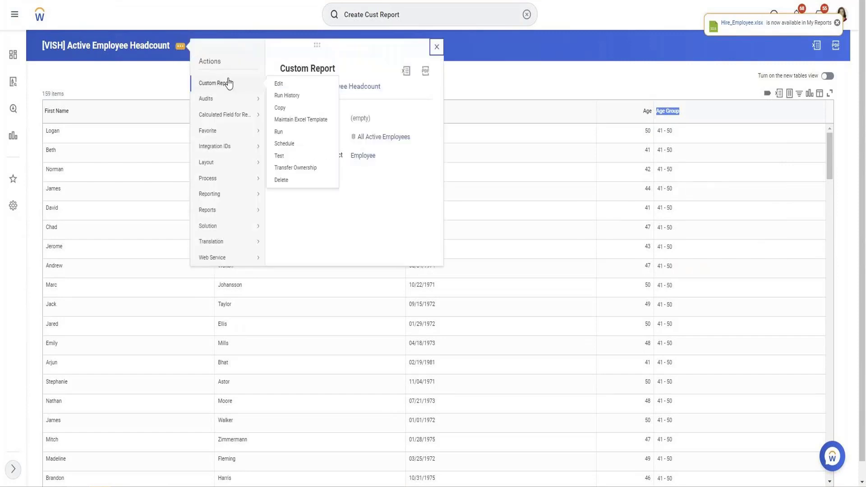
{"action": "left_click", "coordinate": [288, 84]}
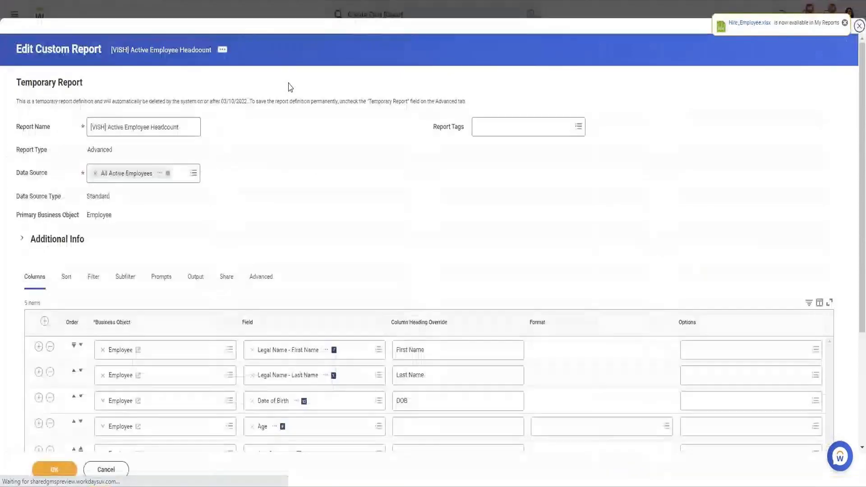
{"action": "left_click", "coordinate": [100, 283]}
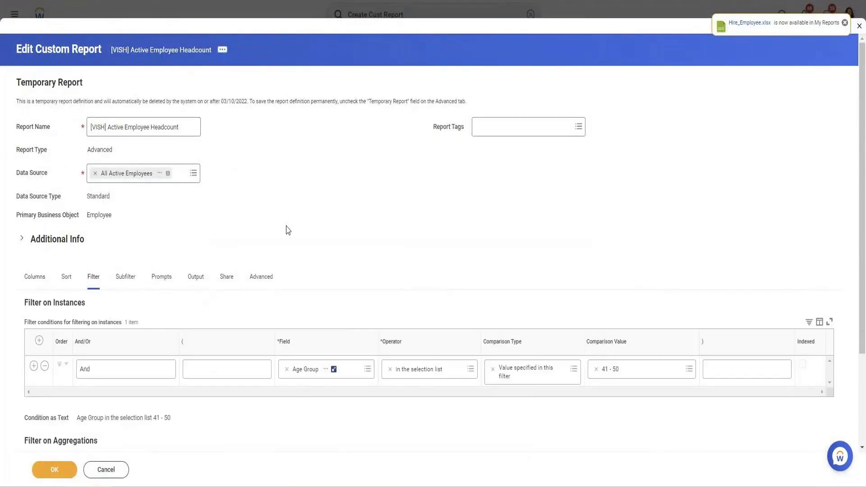
{"action": "scroll", "coordinate": [289, 231], "scroll_direction": "down", "scroll_amount": 3}
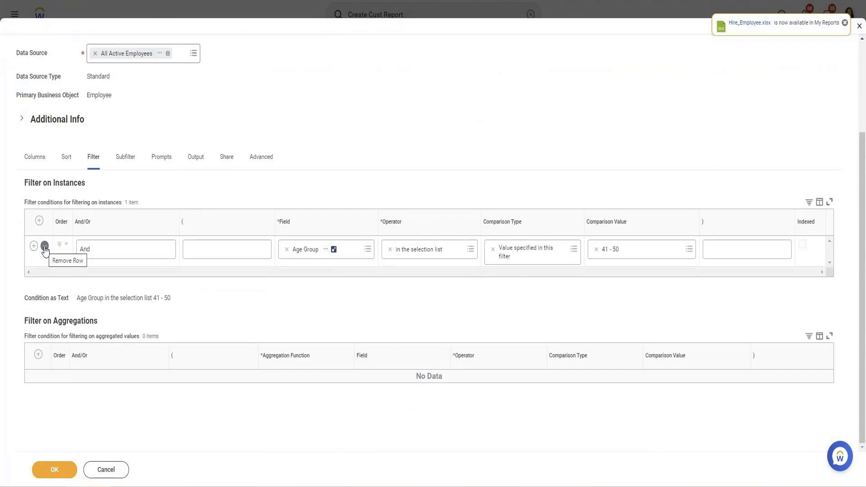
{"action": "left_click", "coordinate": [44, 249]}
Add an instance filter condition requiring Age to be greater than or equal to 35, specified in this filter.
{"action": "left_click", "coordinate": [39, 248]}
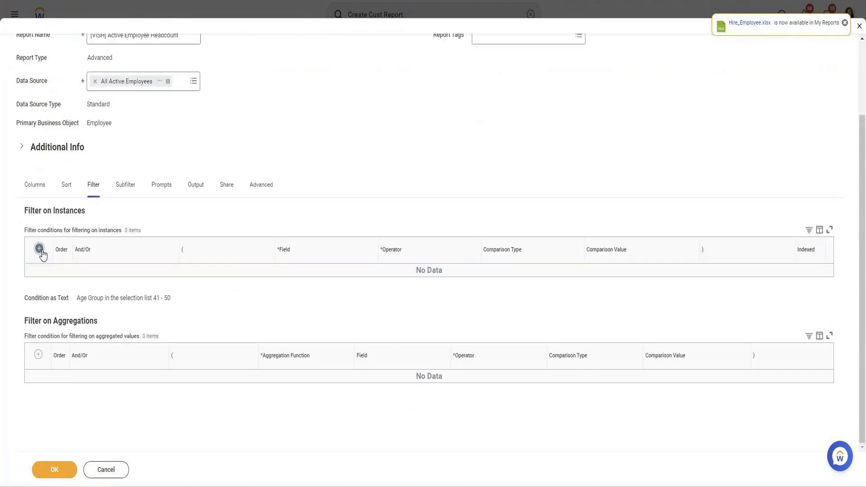
{"action": "left_click", "coordinate": [286, 275]}
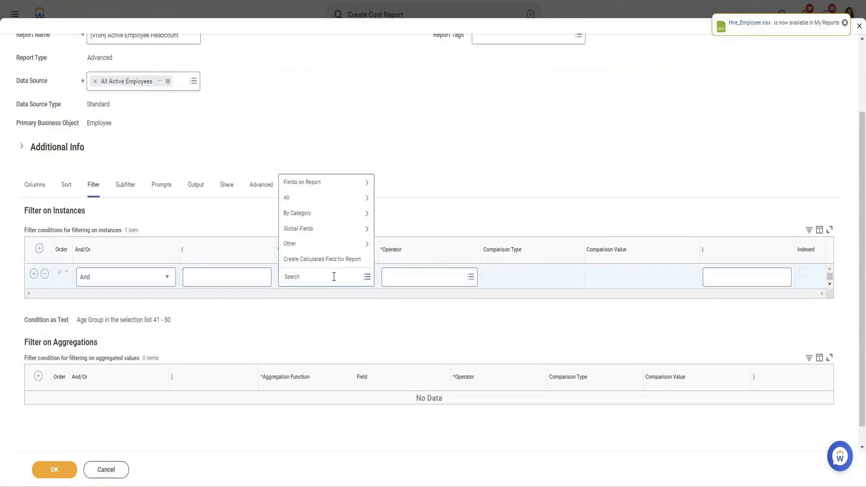
{"action": "type", "text": "age"}
{"action": "key", "text": "Return"}
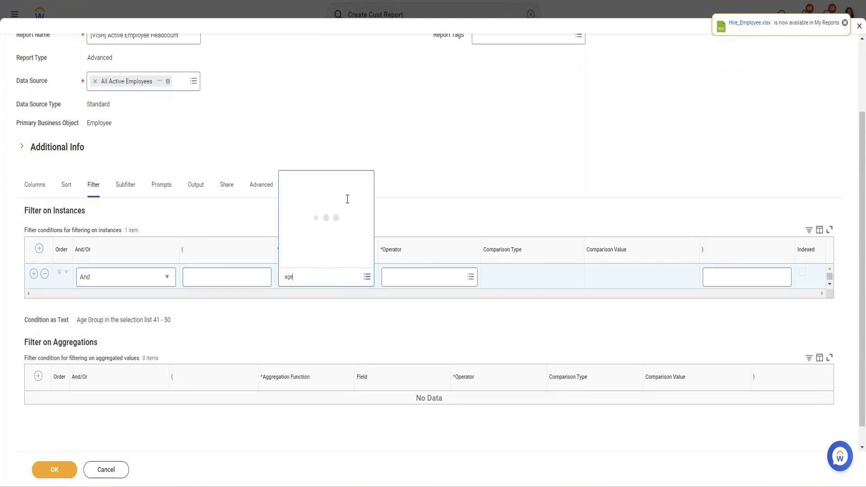
{"action": "left_click", "coordinate": [307, 85]}
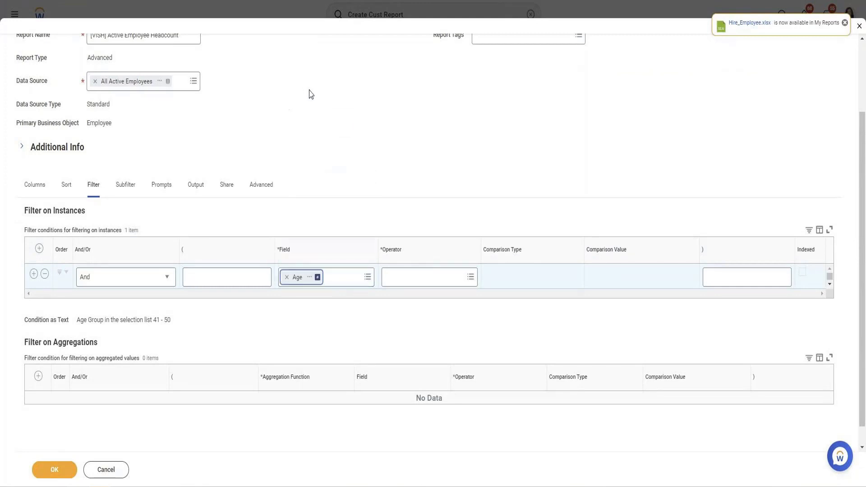
{"action": "left_click", "coordinate": [437, 277]}
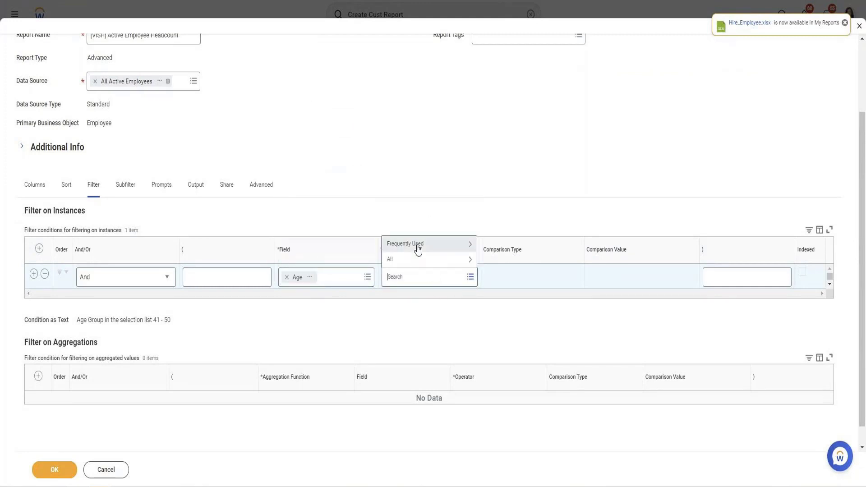
{"action": "left_click", "coordinate": [418, 246]}
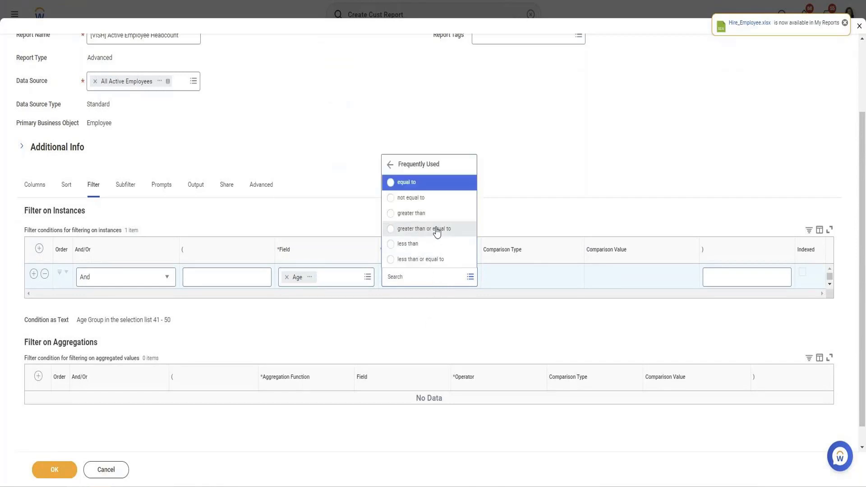
{"action": "left_click", "coordinate": [437, 230]}
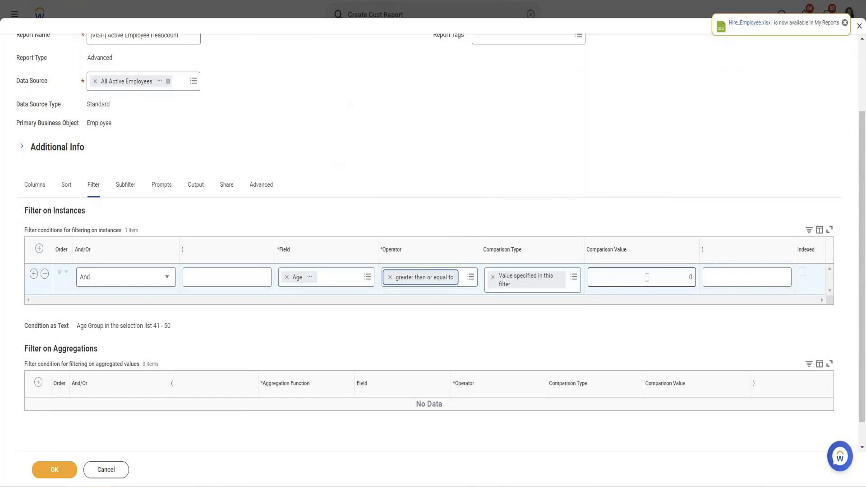
{"action": "left_click", "coordinate": [647, 279]}
{"action": "type", "text": "35"}
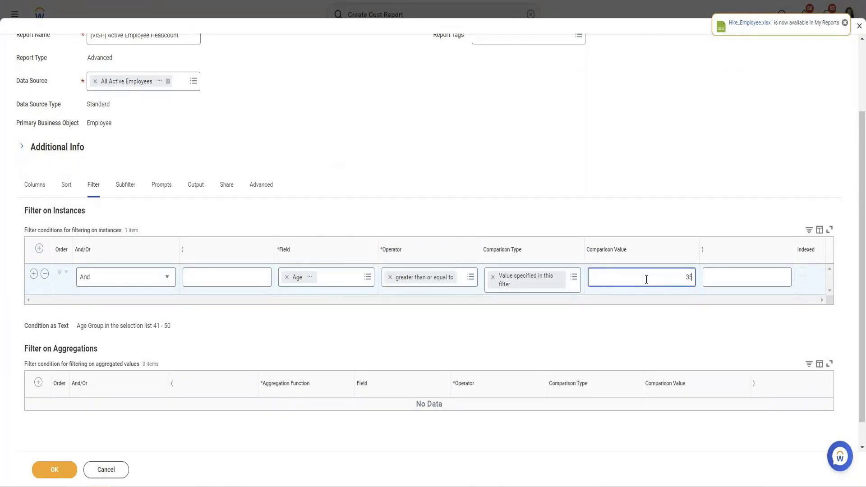
Add a second instance filter condition, joined with And, requiring Age to be less than or equal to 45.
{"action": "left_click", "coordinate": [34, 276]}
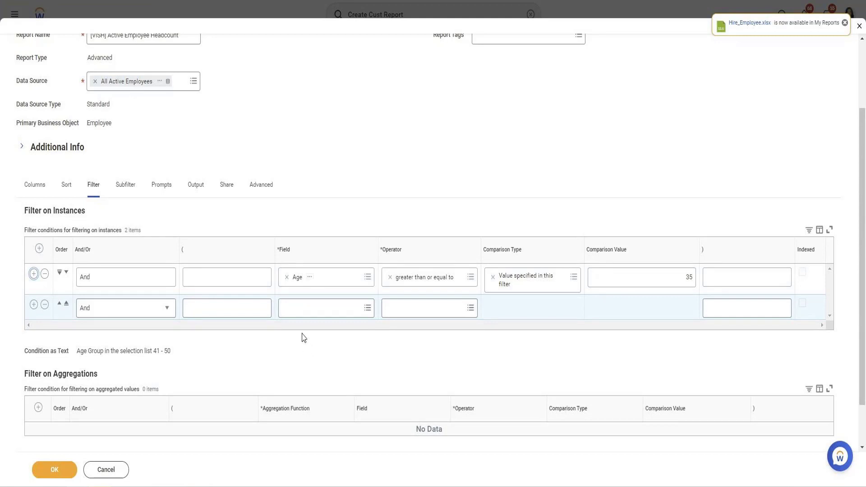
{"action": "left_click", "coordinate": [302, 311]}
{"action": "type", "text": "age"}
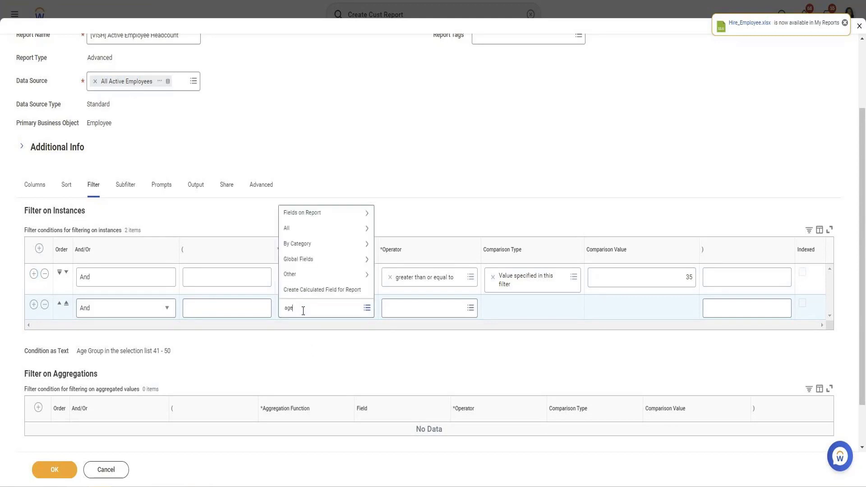
{"action": "key", "text": "Return"}
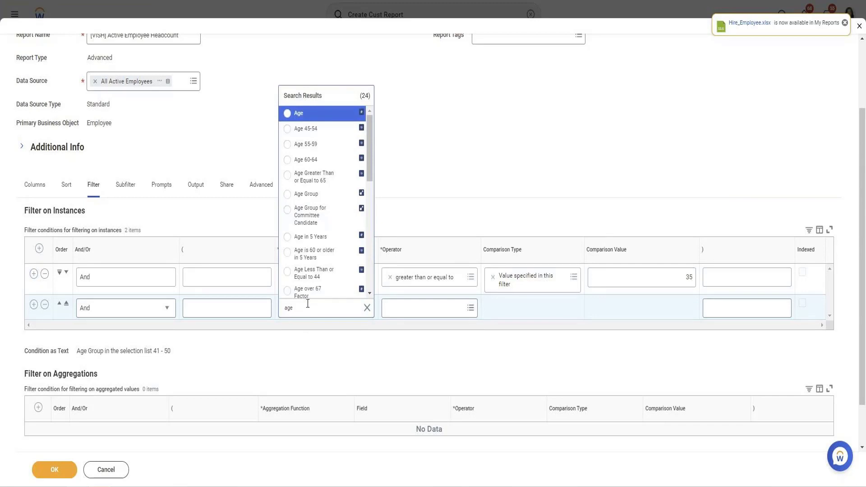
{"action": "left_click", "coordinate": [306, 114]}
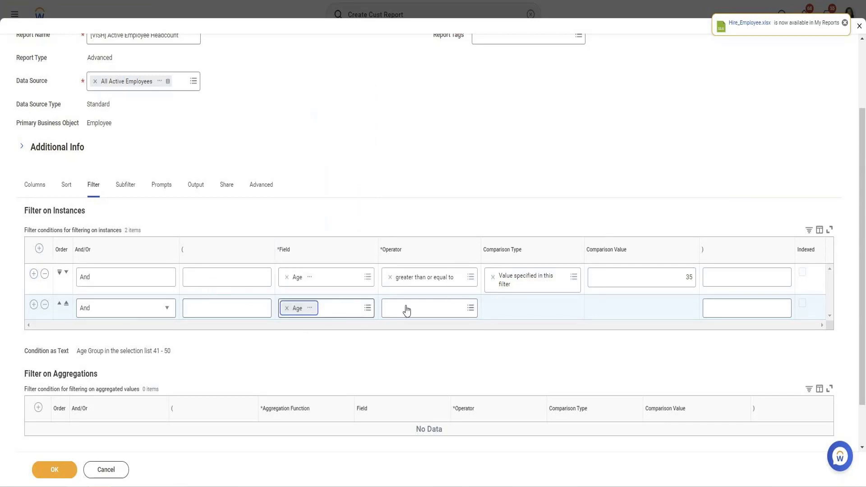
{"action": "left_click", "coordinate": [451, 309]}
{"action": "type", "text": "less than or"}
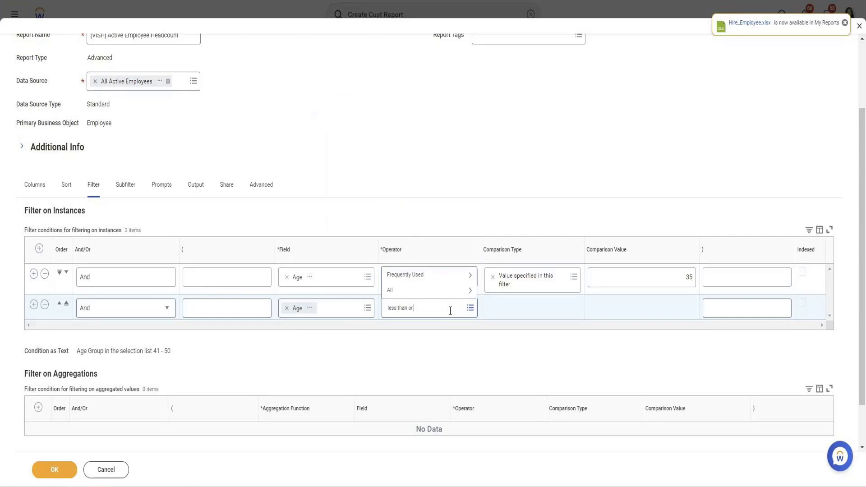
{"action": "key", "text": "Return"}
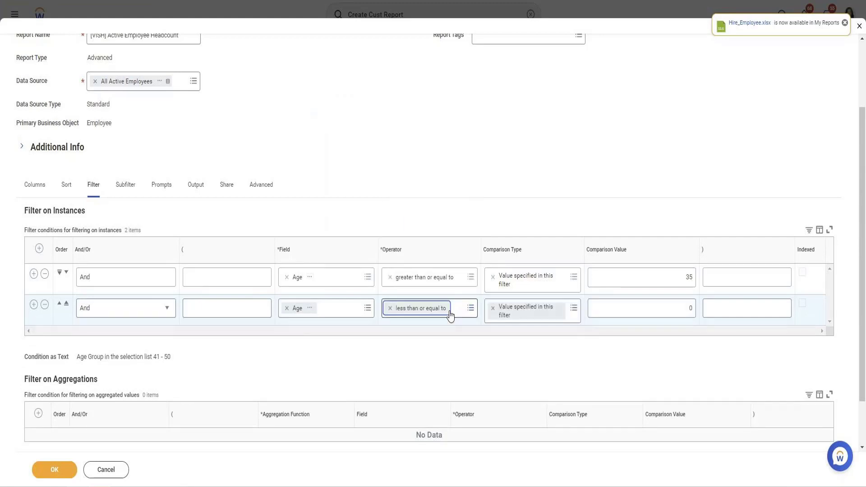
{"action": "left_click", "coordinate": [617, 311]}
{"action": "key", "text": "BackSpace"}
{"action": "type", "text": "45"}
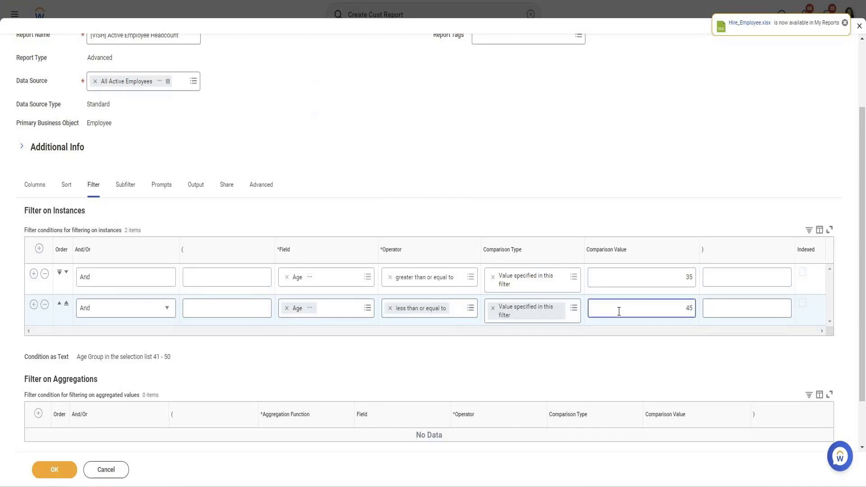
Save and run the report, and check the Age and Age Group columns in the output.
{"action": "left_click", "coordinate": [50, 478]}
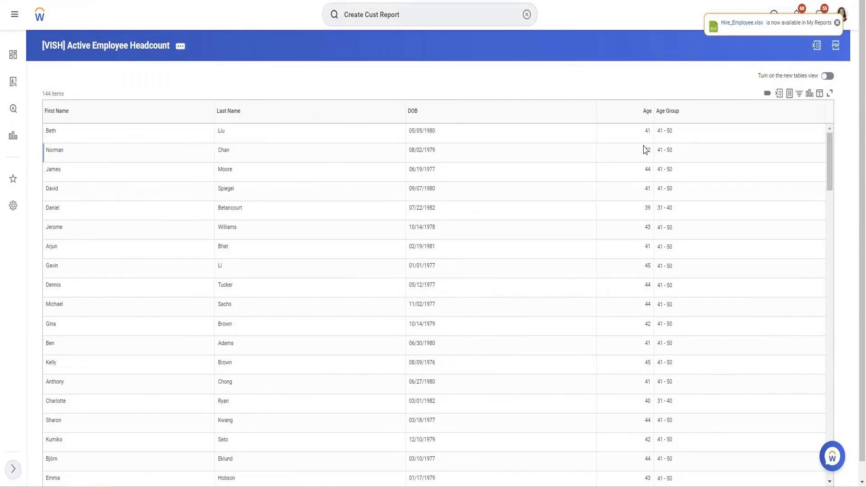
{"action": "scroll", "coordinate": [648, 363], "scroll_direction": "down", "scroll_amount": 5}
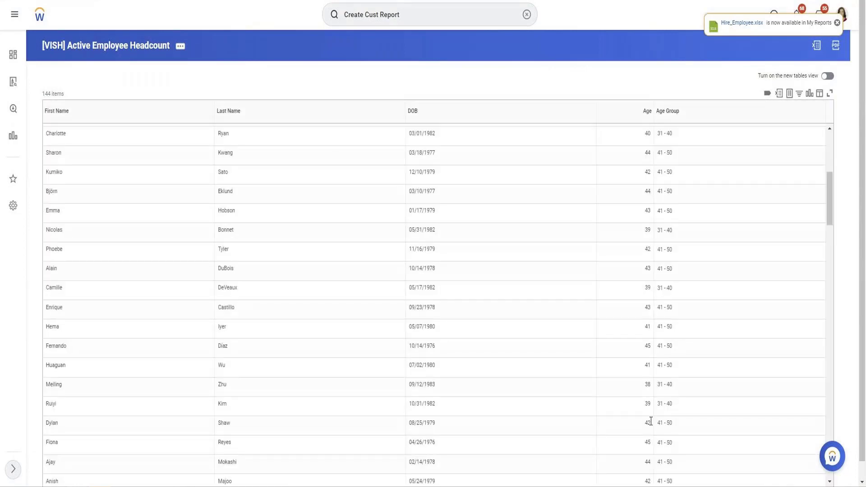
{"action": "left_click_drag", "start_coordinate": [645, 408], "coordinate": [674, 406]}
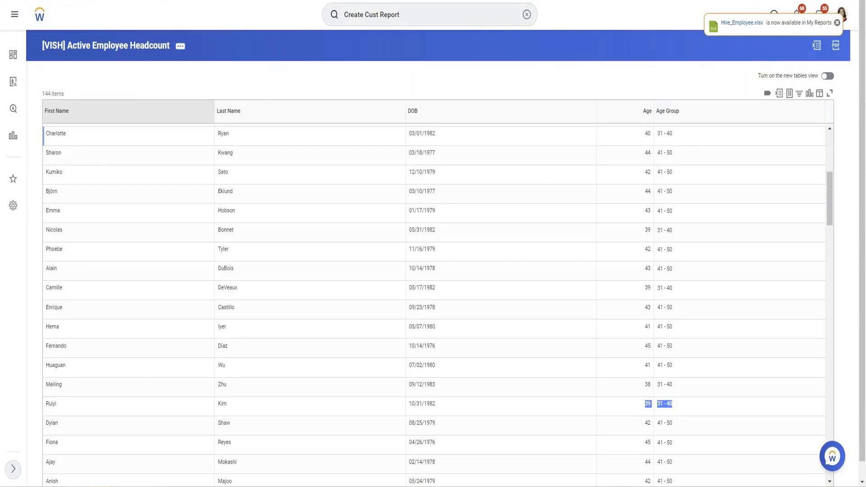
Reopen the custom report for editing and add a third instance filter condition on the Date of Birth field.
{"action": "left_click", "coordinate": [181, 46]}
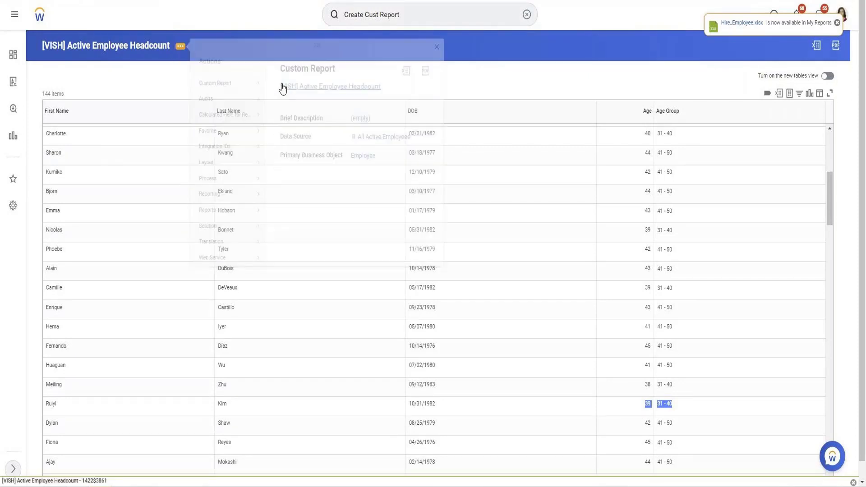
{"action": "left_click", "coordinate": [282, 89]}
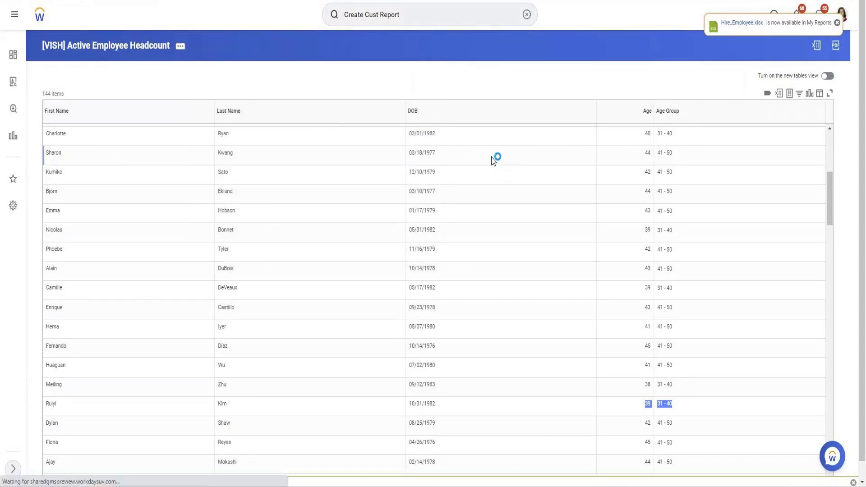
{"action": "scroll", "coordinate": [121, 128], "scroll_direction": "down", "scroll_amount": 4}
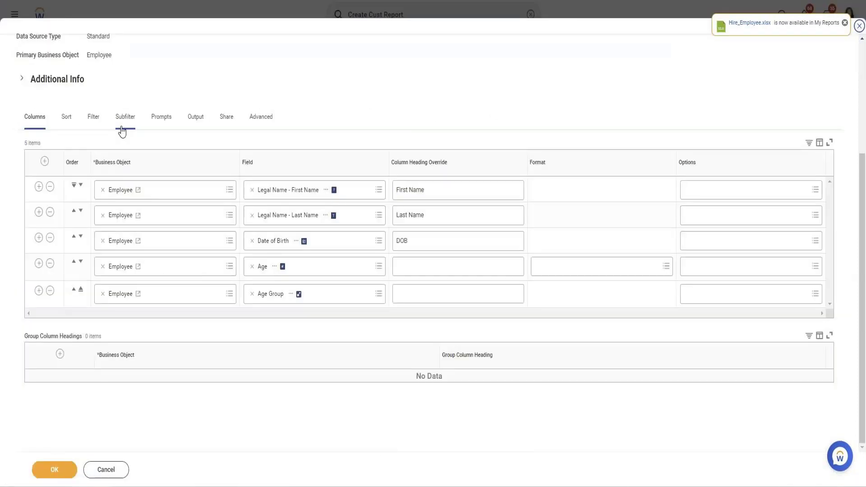
{"action": "left_click", "coordinate": [94, 128]}
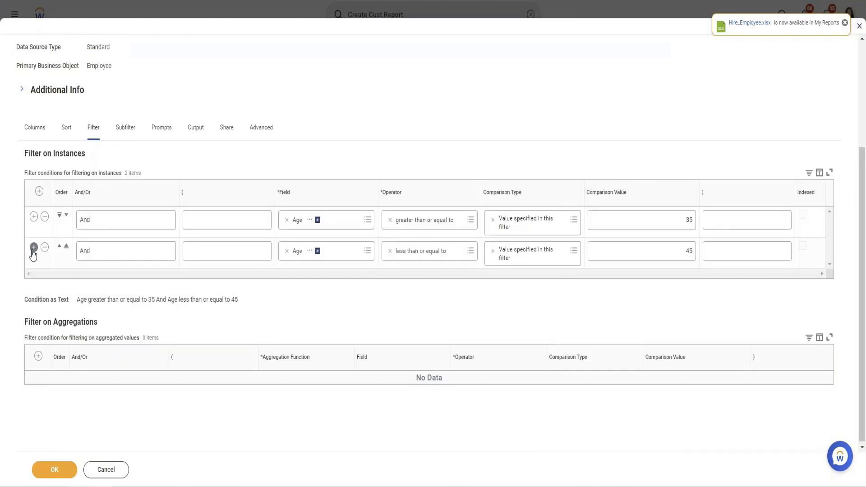
{"action": "left_click", "coordinate": [33, 247]}
{"action": "left_click", "coordinate": [312, 282]}
{"action": "type", "text": "Da"}
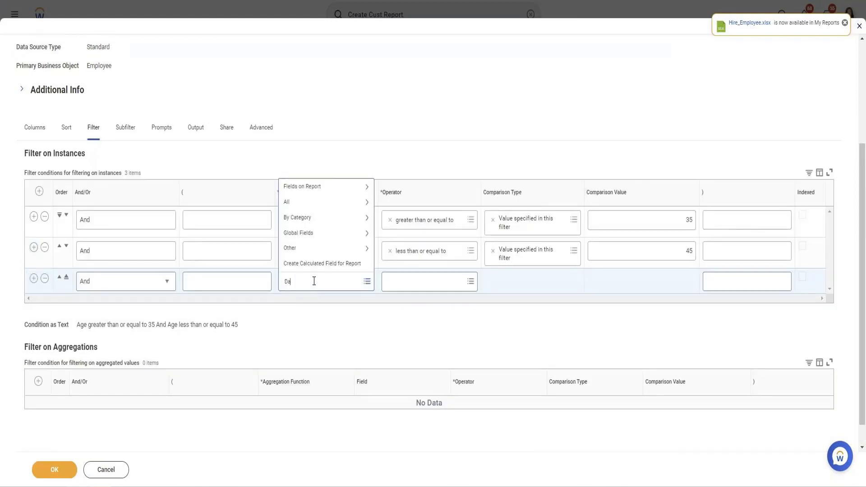
{"action": "type", "text": "te of birth\\"}
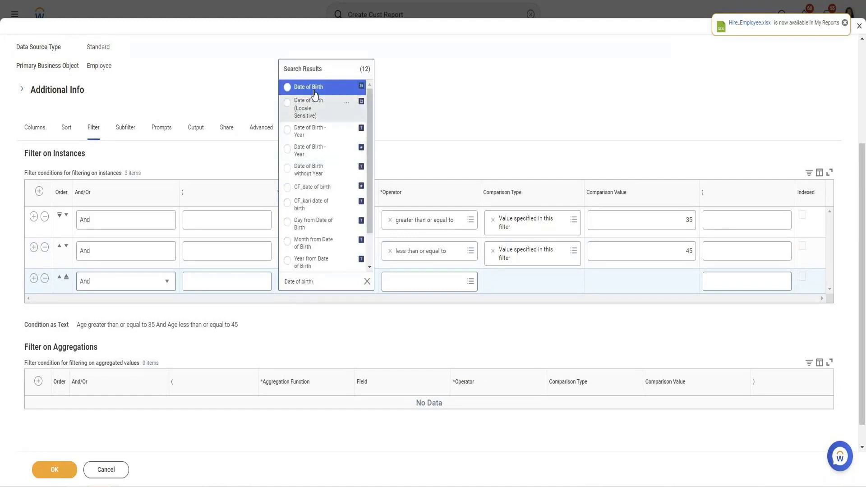
{"action": "left_click", "coordinate": [314, 92]}
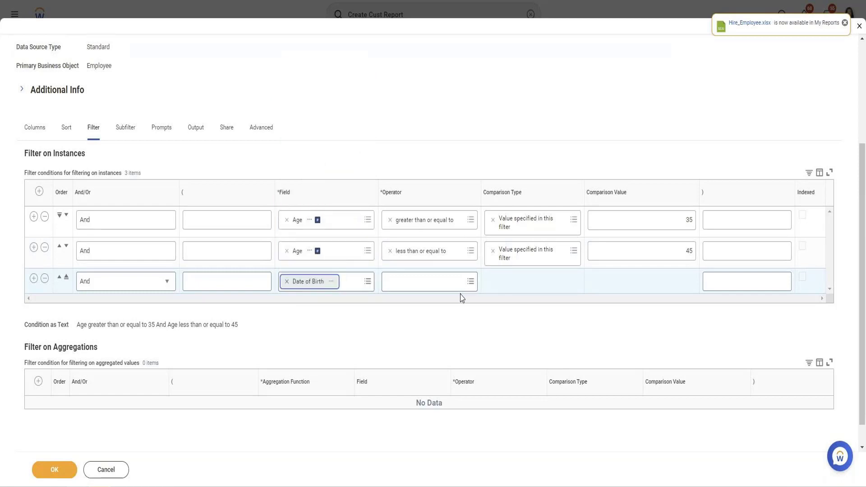
Set the Date of Birth condition's operator to greater than or equal to.
{"action": "left_click", "coordinate": [431, 284]}
{"action": "type", "text": "le"}
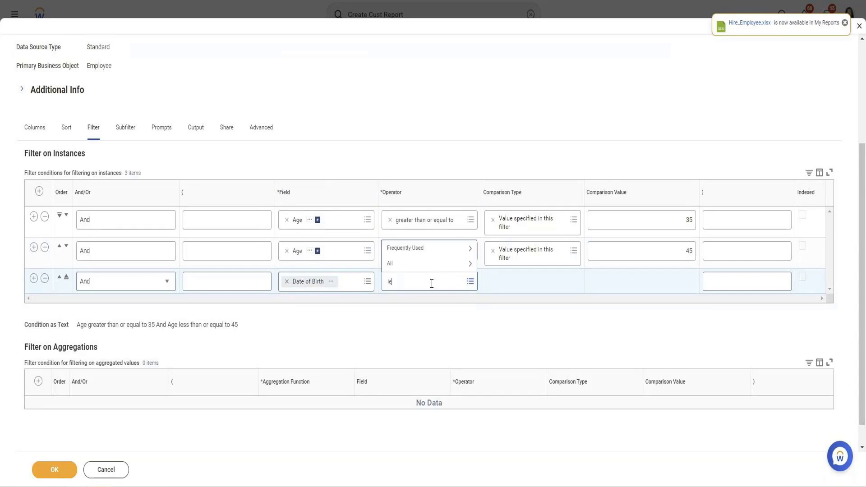
{"action": "type", "text": "s"}
{"action": "key", "text": "BackSpace"}
{"action": "key", "text": "BackSpace"}
{"action": "key", "text": "BackSpace"}
{"action": "type", "text": "greather"}
{"action": "key", "text": "Return"}
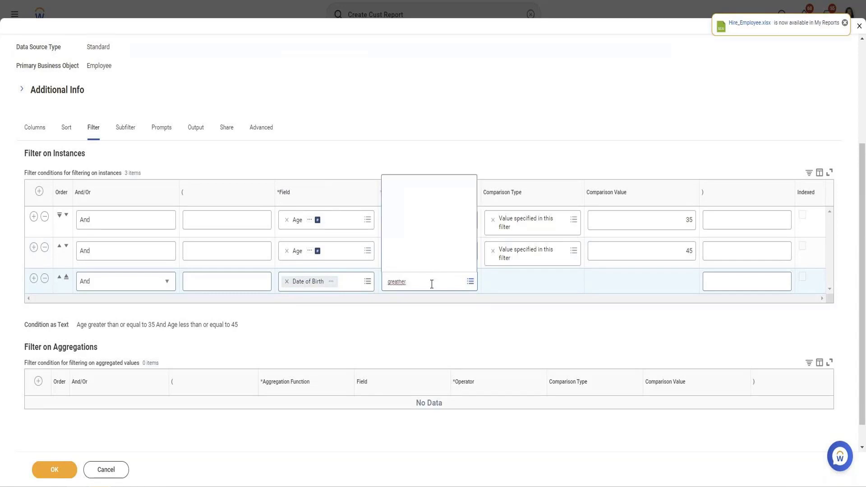
{"action": "left_click", "coordinate": [429, 279]}
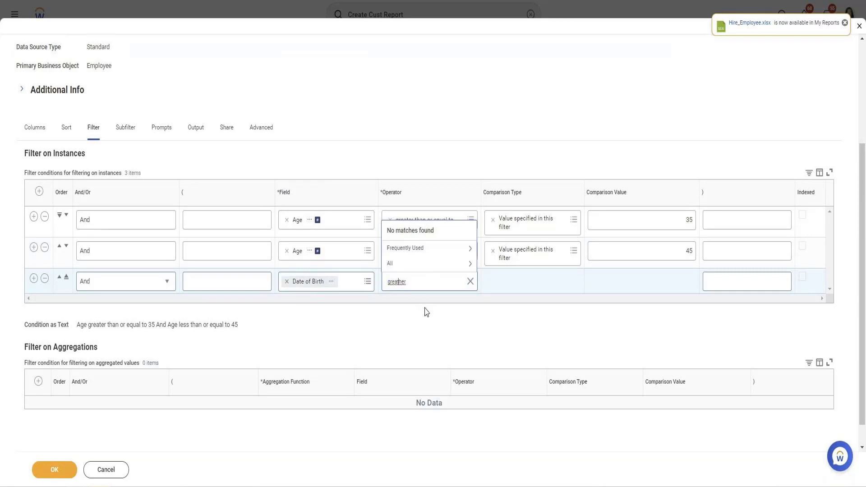
{"action": "key", "text": "BackSpace"}
{"action": "key", "text": "Return"}
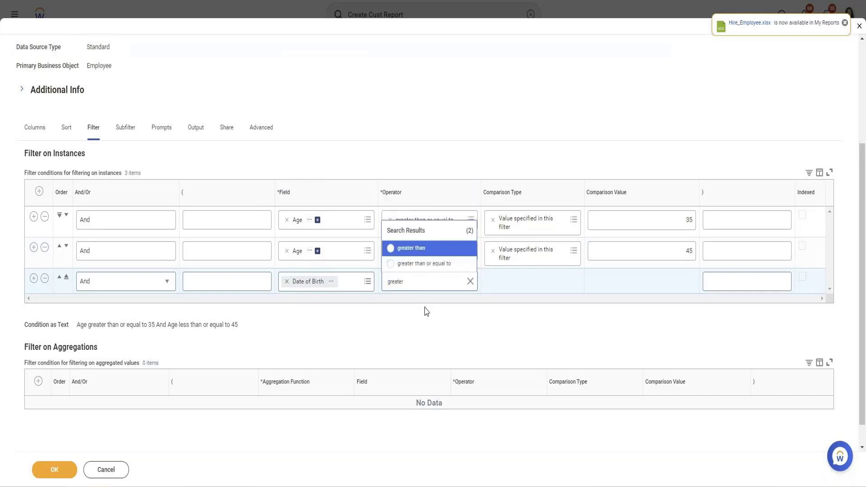
{"action": "left_click", "coordinate": [429, 266]}
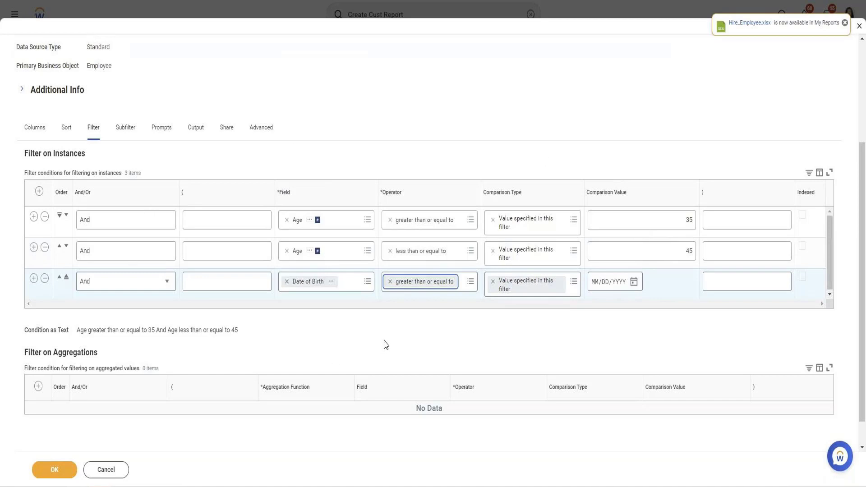
Change the Date of Birth condition's comparison type to Prompt the user for the value.
{"action": "left_click", "coordinate": [574, 282]}
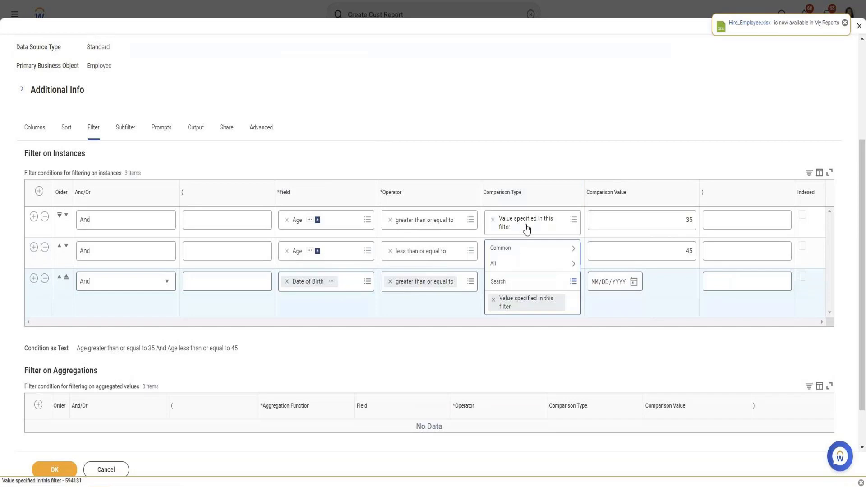
{"action": "left_click", "coordinate": [519, 248]}
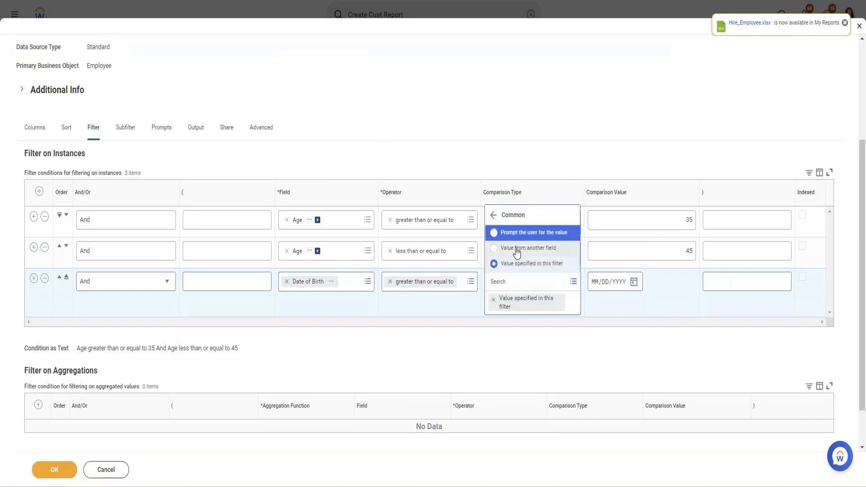
{"action": "left_click", "coordinate": [544, 240]}
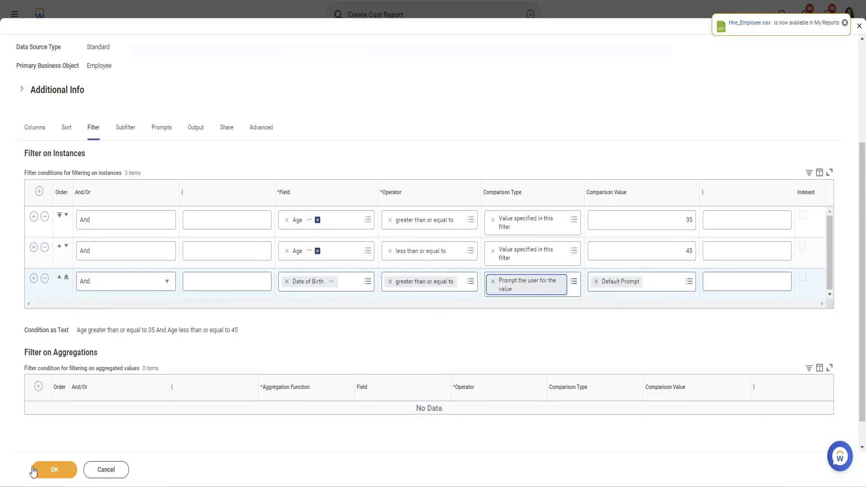
Save and run the report with a cutoff date entered in its Date of Birth prompt, and check the DOB column.
{"action": "left_click", "coordinate": [55, 472]}
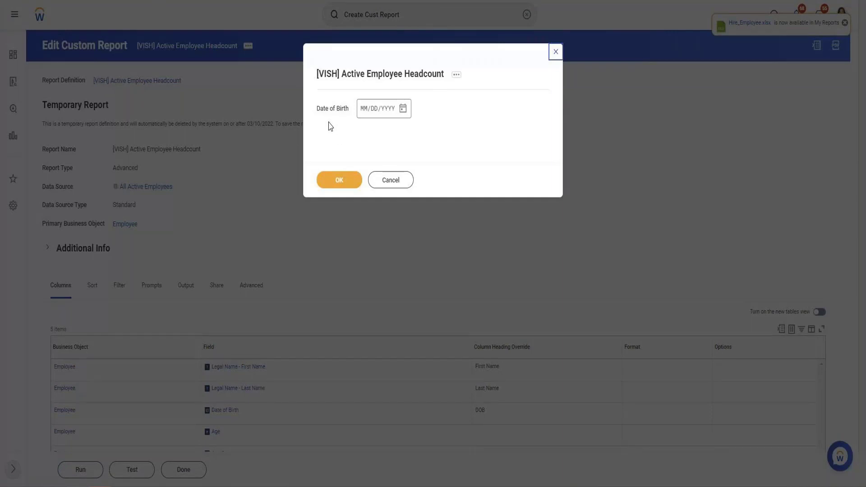
{"action": "left_click", "coordinate": [403, 111]}
{"action": "left_click", "coordinate": [367, 114]}
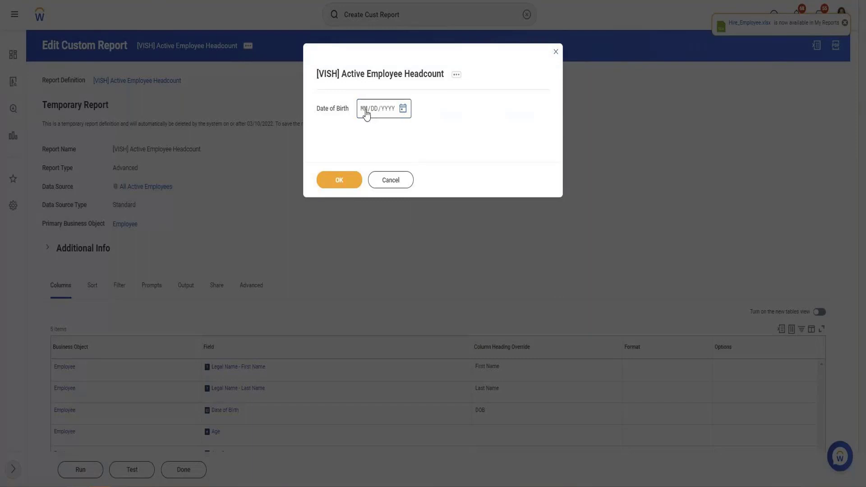
{"action": "type", "text": "01/01/"}
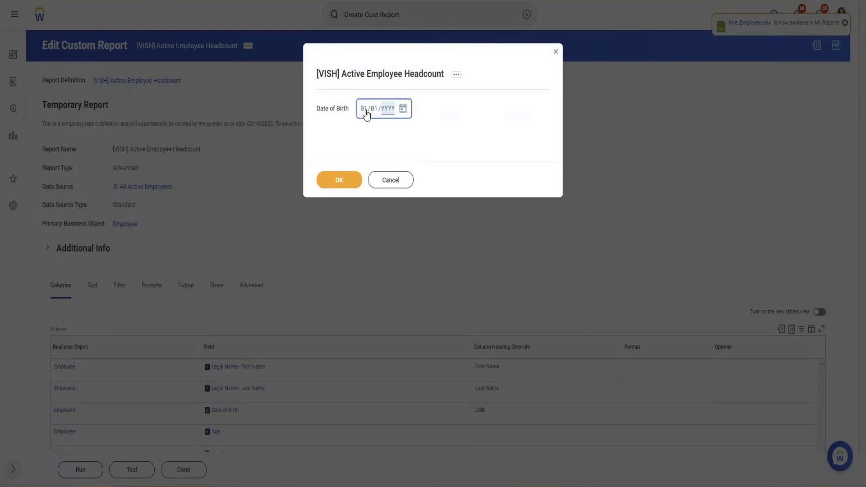
{"action": "type", "text": "1980"}
{"action": "left_click", "coordinate": [342, 180]}
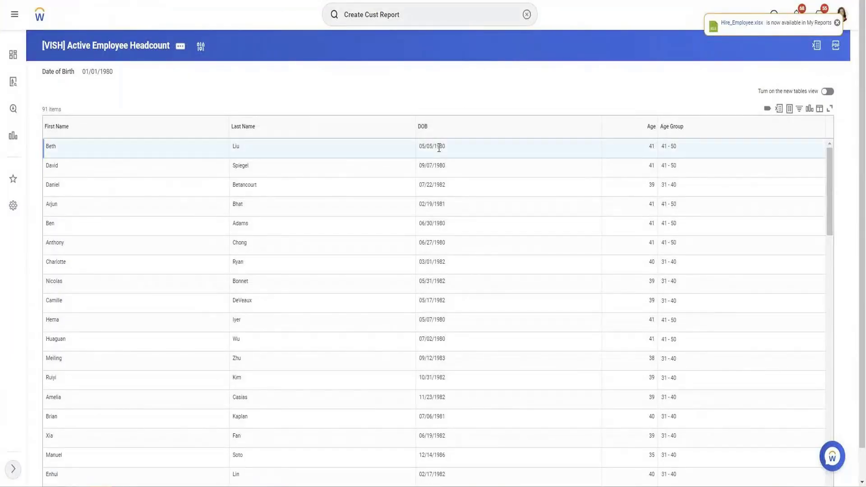
{"action": "triple_click", "coordinate": [439, 148]}
Run the report again with the Date of Birth prompt left blank and view the output.
{"action": "left_click", "coordinate": [180, 46]}
{"action": "mouse_move", "coordinate": [215, 83]}
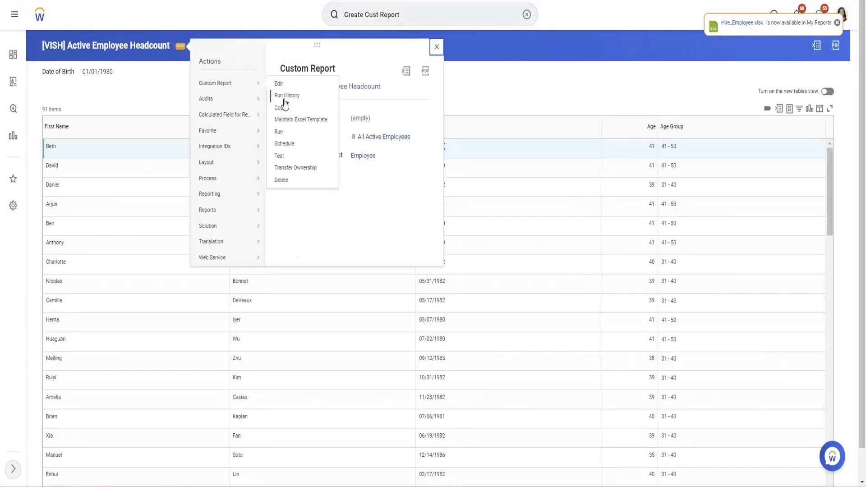
{"action": "left_click", "coordinate": [279, 132]}
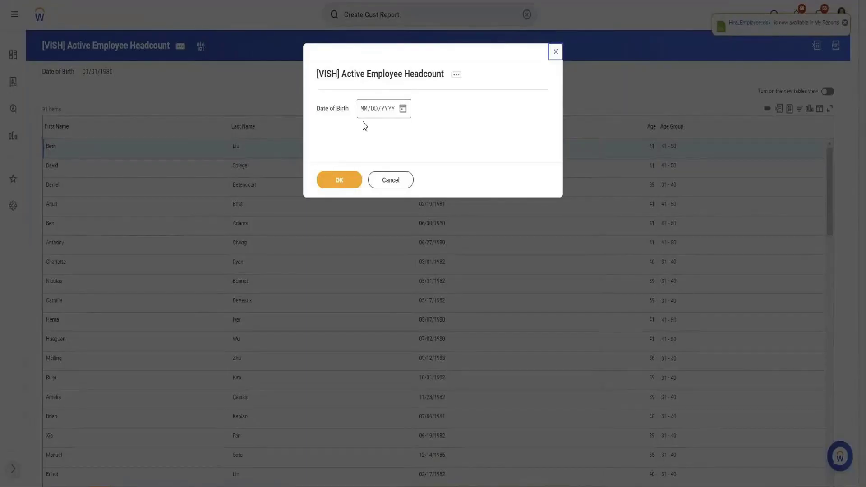
{"action": "left_click", "coordinate": [340, 180]}
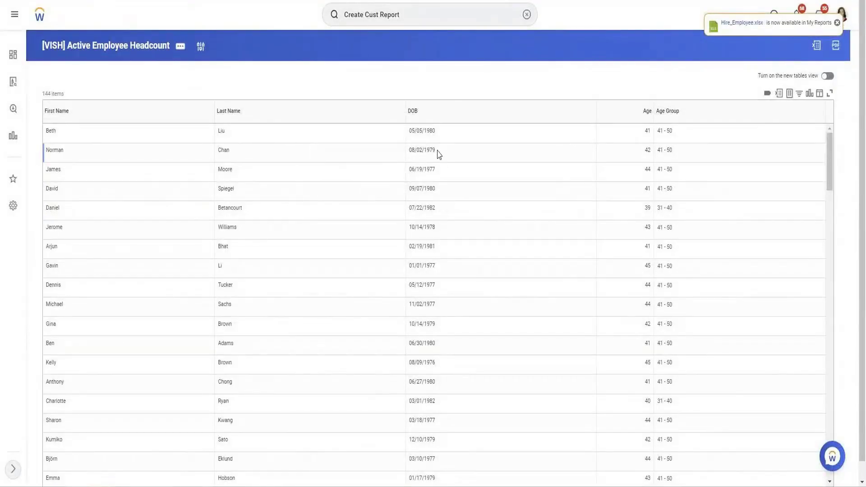
Test the report with the Date of Birth prompt left blank and check the DOB values in the output.
{"action": "left_click", "coordinate": [180, 47]}
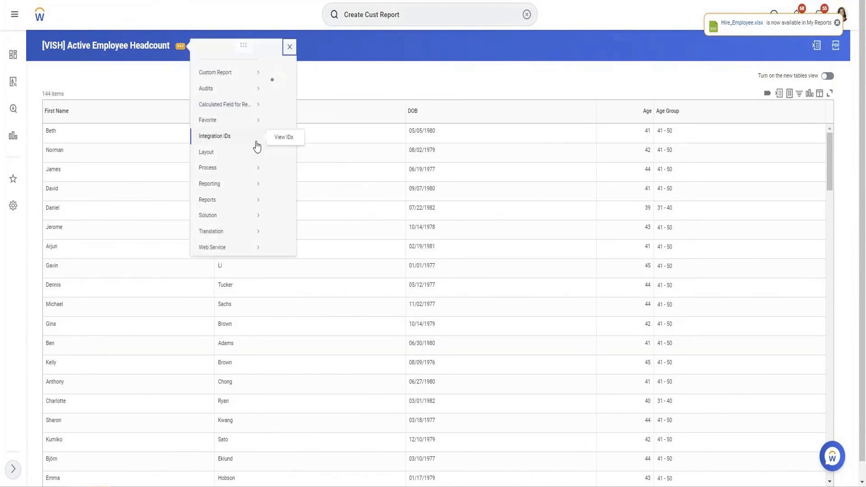
{"action": "mouse_move", "coordinate": [218, 198]}
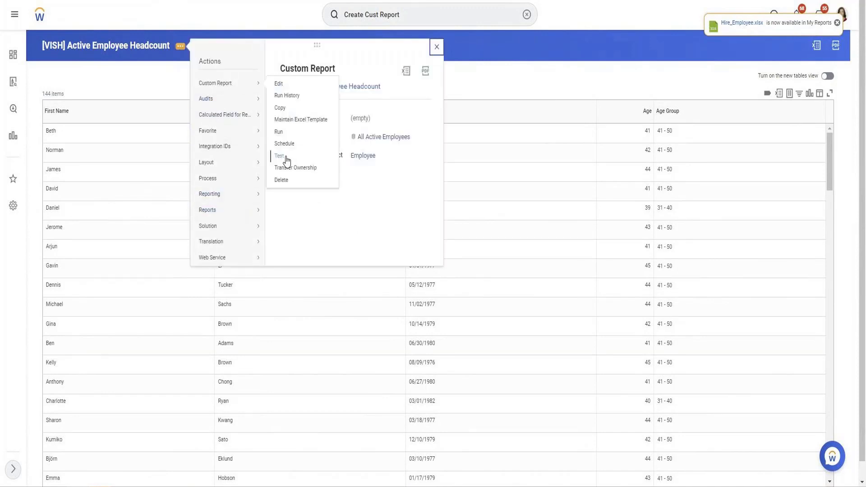
{"action": "left_click", "coordinate": [286, 160]}
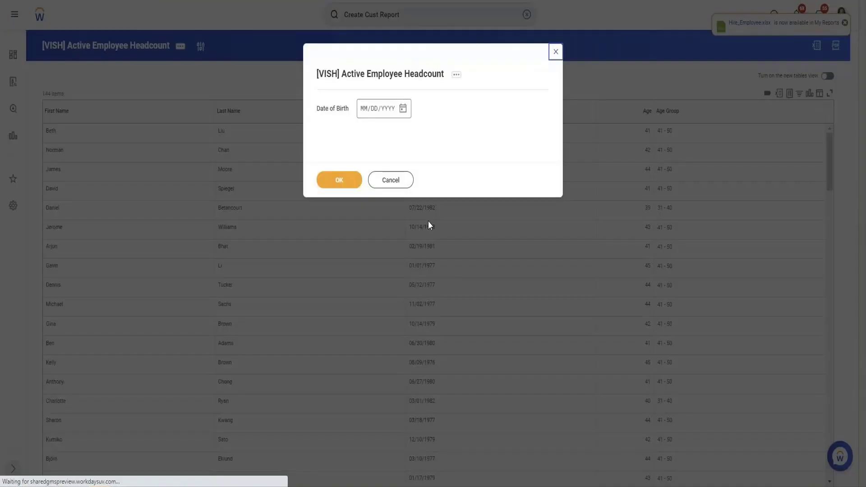
{"action": "left_click", "coordinate": [347, 179]}
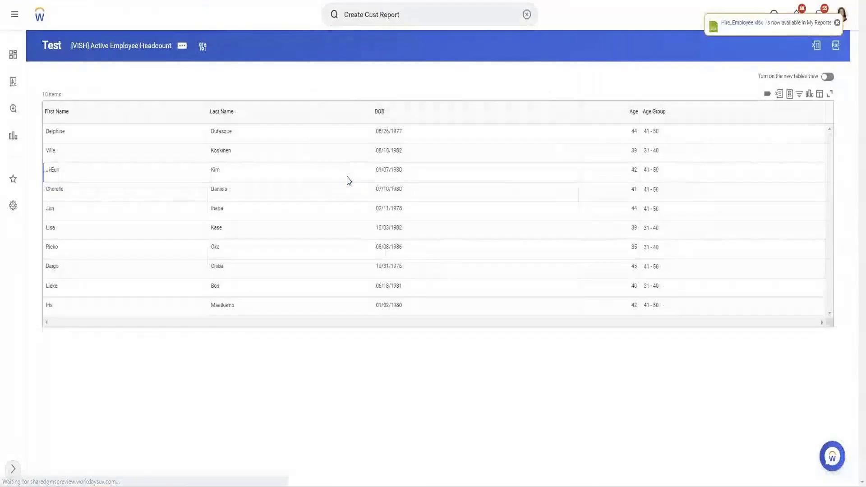
{"action": "double_click", "coordinate": [396, 140]}
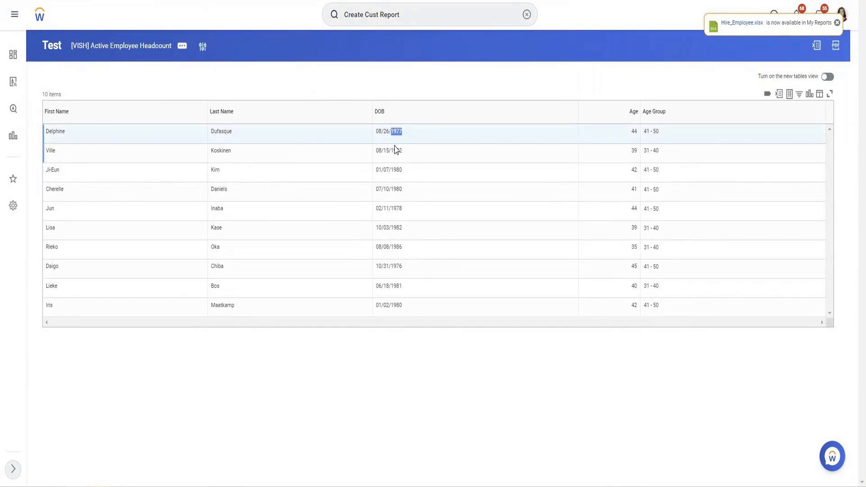
{"action": "left_click", "coordinate": [394, 150]}
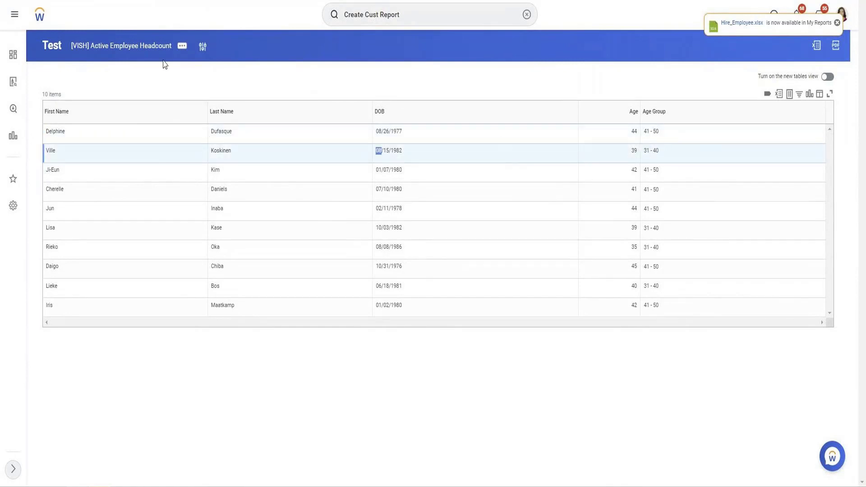
Edit the report to populate undefined prompt defaults and make the Date of Birth prompt required, saving the changes.
{"action": "left_click", "coordinate": [183, 47]}
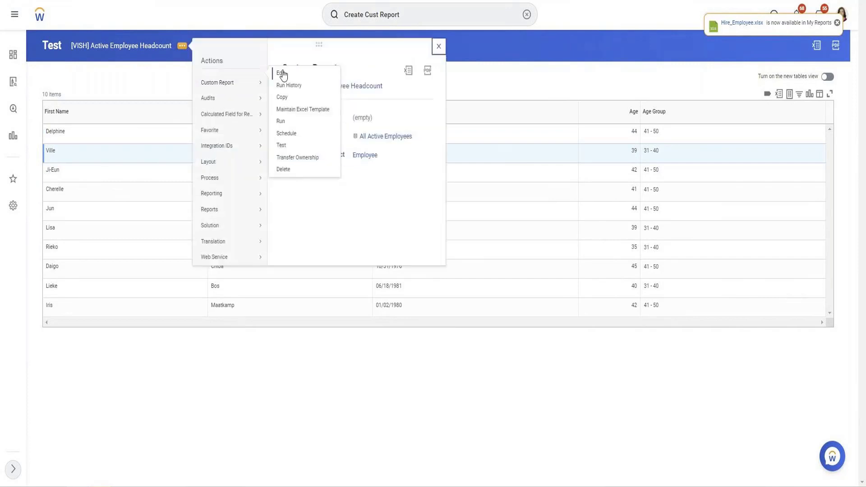
{"action": "left_click", "coordinate": [283, 74]}
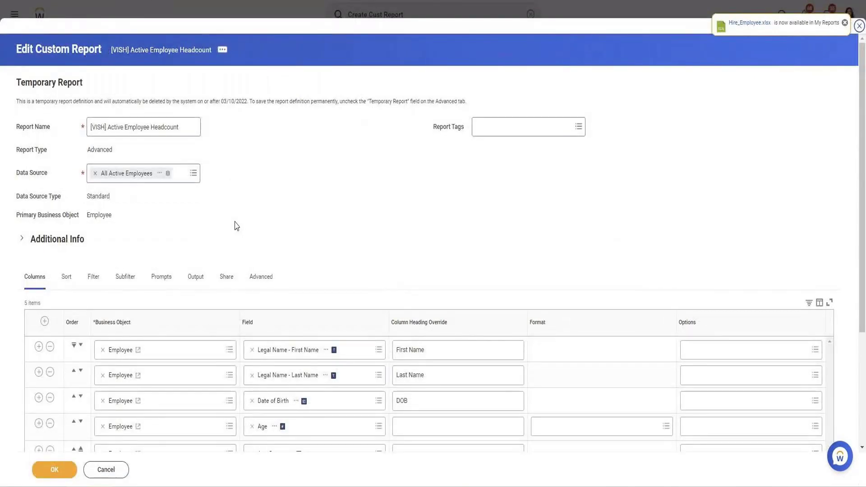
{"action": "scroll", "coordinate": [234, 225], "scroll_direction": "down", "scroll_amount": 3}
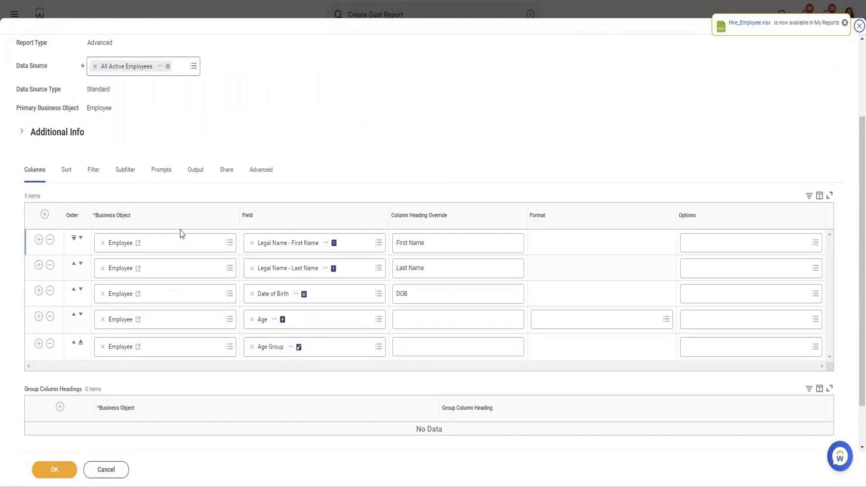
{"action": "left_click", "coordinate": [127, 179]}
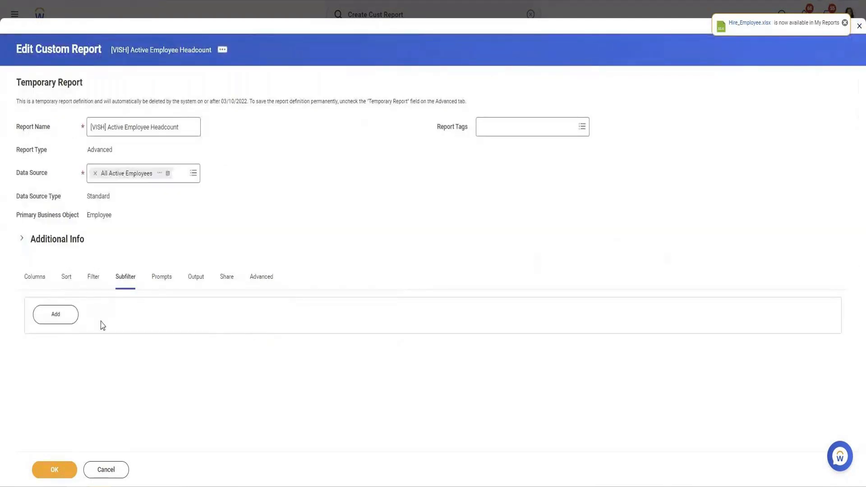
{"action": "scroll", "coordinate": [333, 325], "scroll_direction": "down", "scroll_amount": 4}
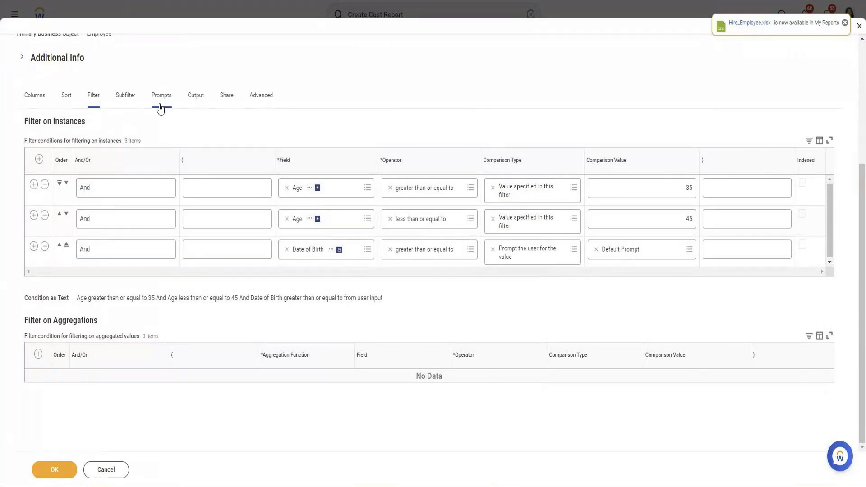
{"action": "left_click", "coordinate": [160, 109]}
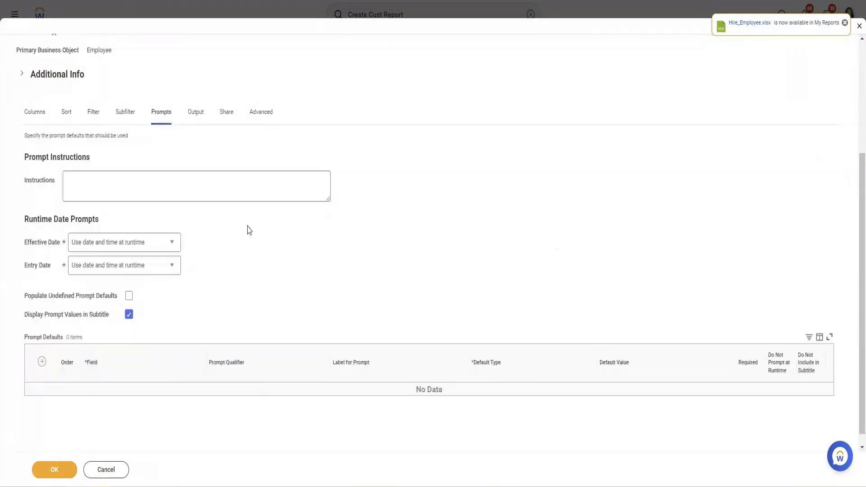
{"action": "left_click", "coordinate": [130, 300]}
{"action": "scroll", "coordinate": [377, 245], "scroll_direction": "down", "scroll_amount": 1}
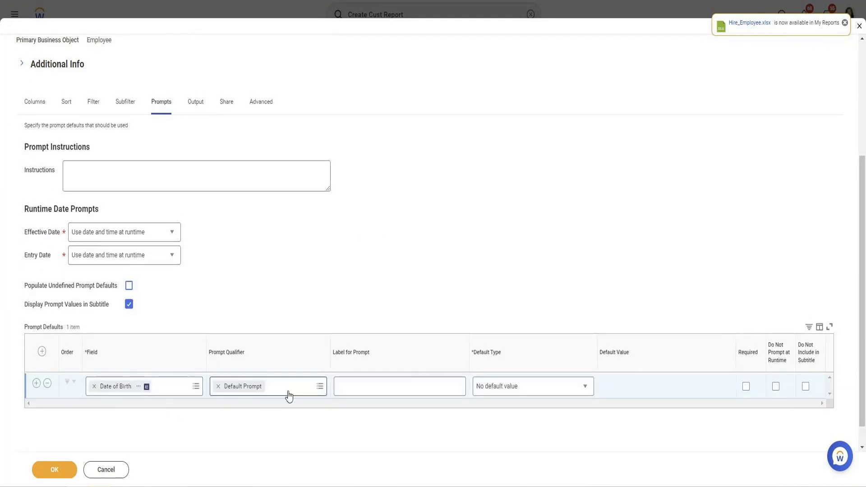
{"action": "left_click", "coordinate": [746, 391]}
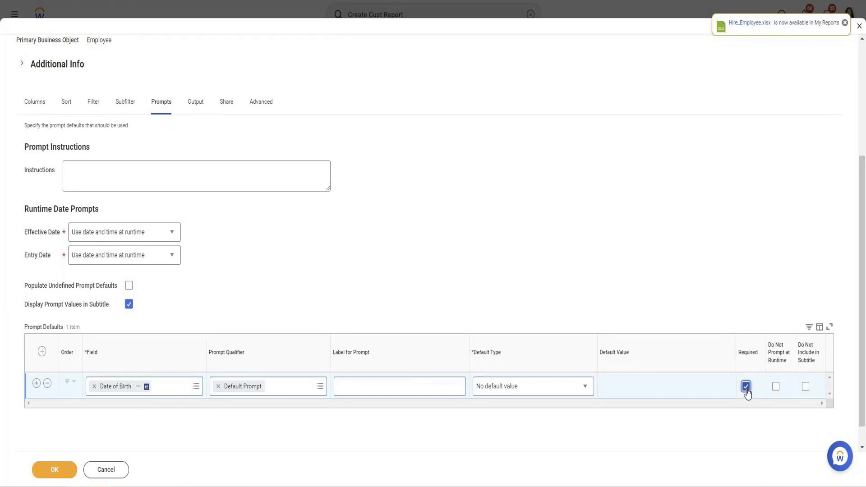
{"action": "left_click", "coordinate": [63, 474]}
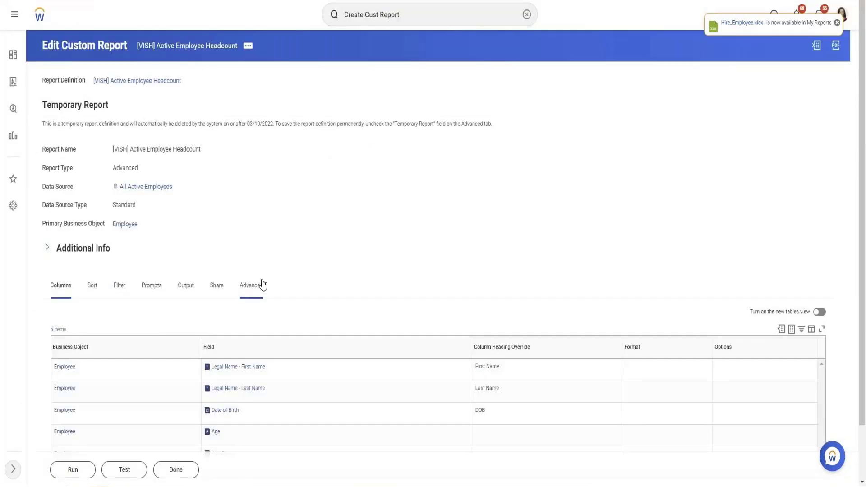
Try to run the report with the required Date of Birth prompt left blank, and cancel the prompt.
{"action": "left_click", "coordinate": [88, 470]}
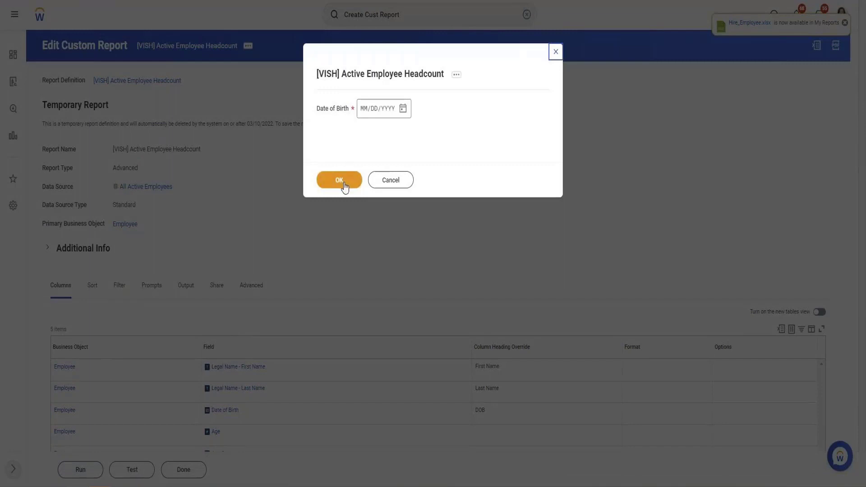
{"action": "left_click", "coordinate": [343, 182]}
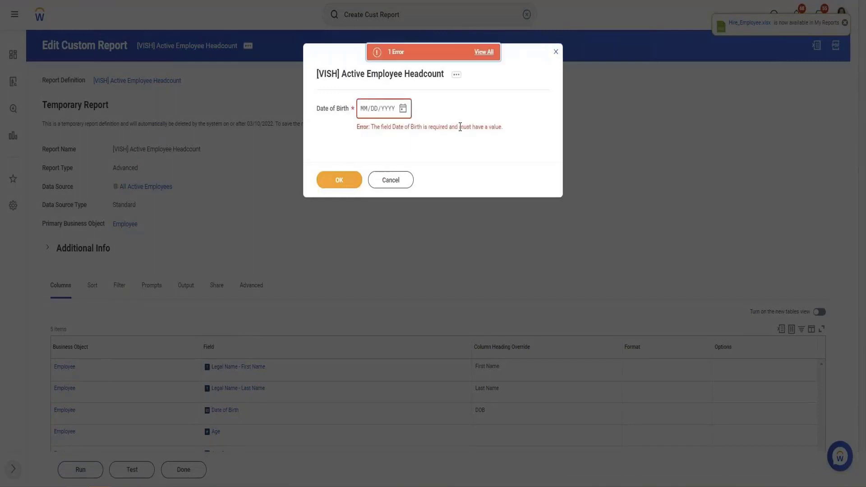
{"action": "left_click", "coordinate": [390, 180]}
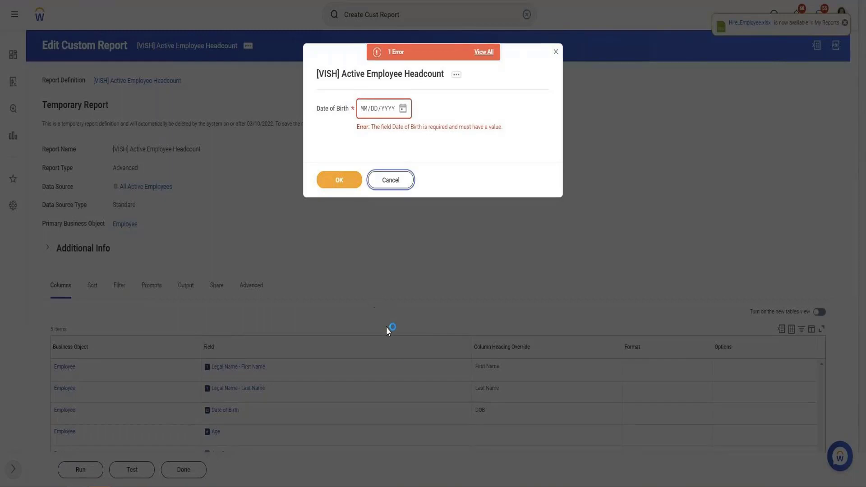
Add the Employee field Dependents as a new column after Age Group and save the report.
{"action": "scroll", "coordinate": [226, 237], "scroll_direction": "down", "scroll_amount": 4}
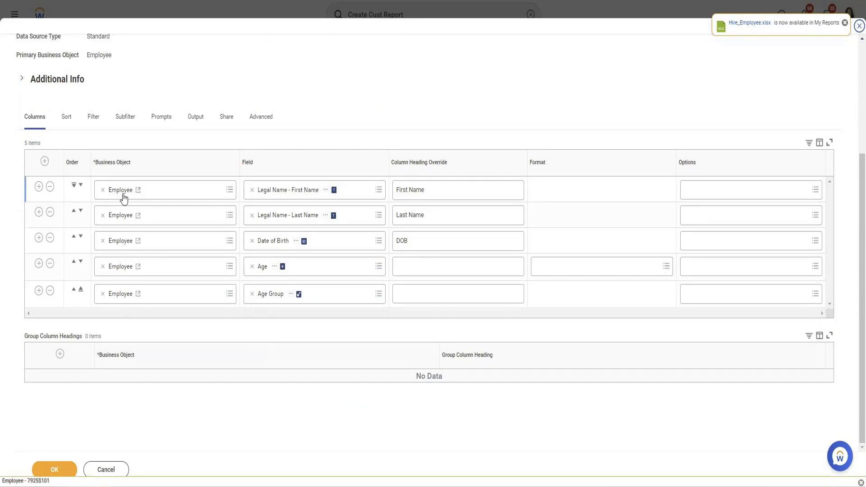
{"action": "left_click", "coordinate": [39, 291]}
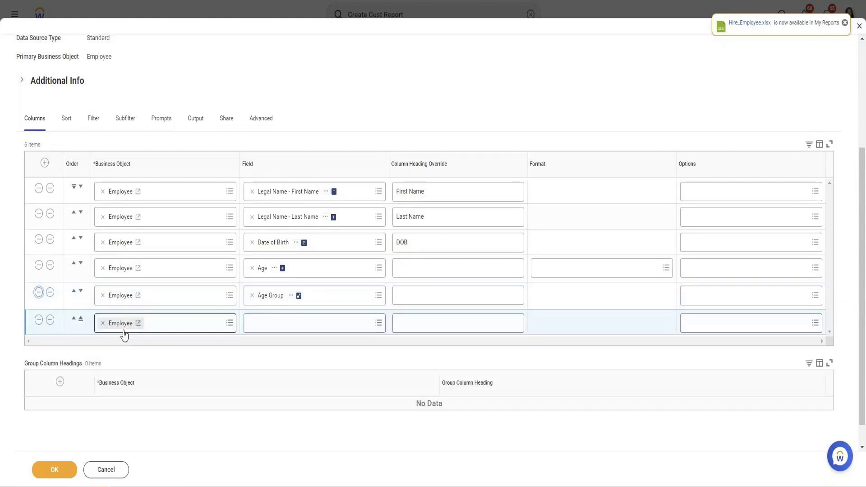
{"action": "left_click", "coordinate": [315, 324]}
{"action": "type", "text": "De"}
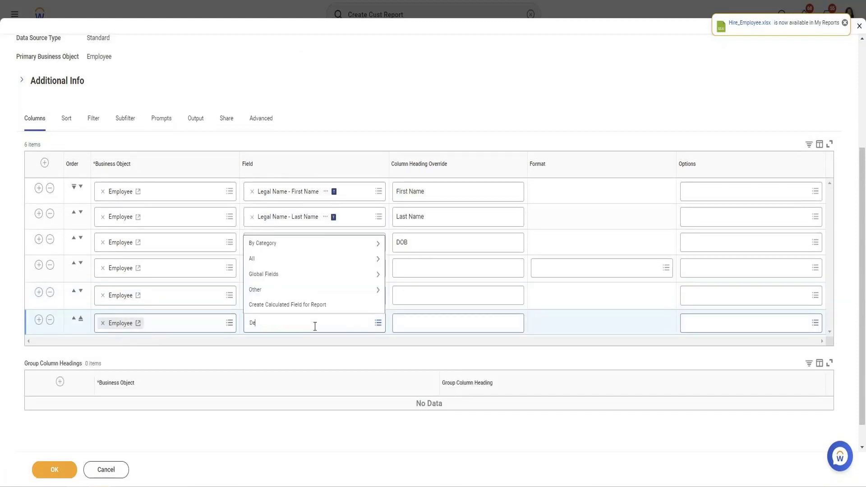
{"action": "type", "text": "pendent"}
{"action": "key", "text": "Return"}
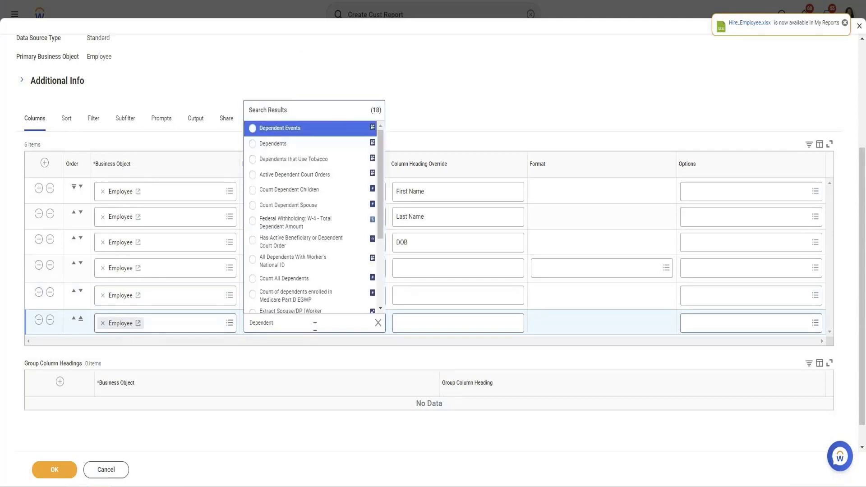
{"action": "left_click", "coordinate": [285, 145]}
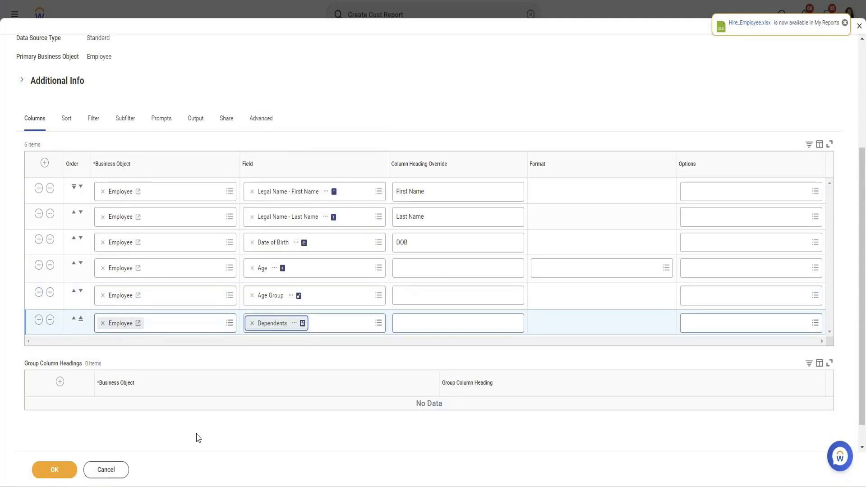
{"action": "left_click", "coordinate": [59, 470]}
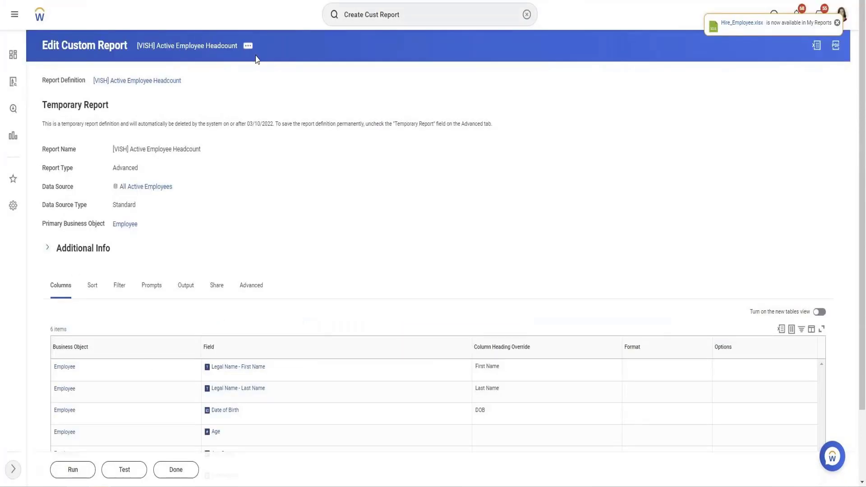
Reopen the report for editing and delete both Age filter conditions and the Date of Birth filter condition.
{"action": "left_click", "coordinate": [248, 45]}
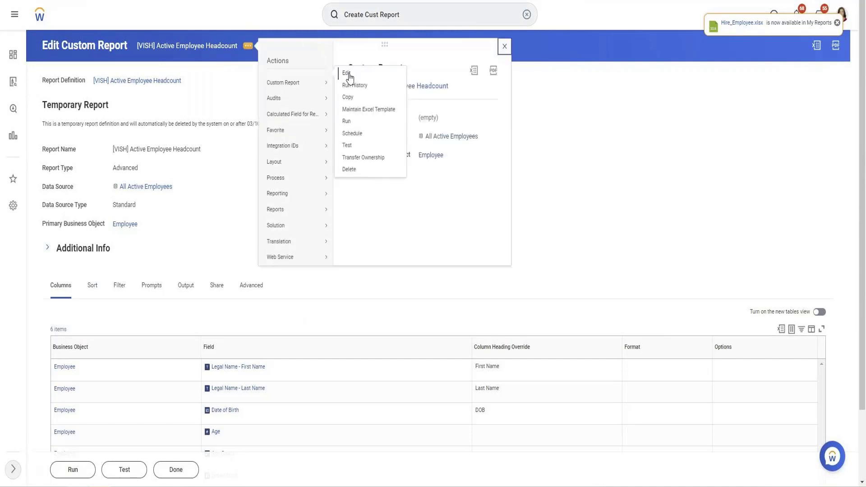
{"action": "left_click", "coordinate": [350, 75]}
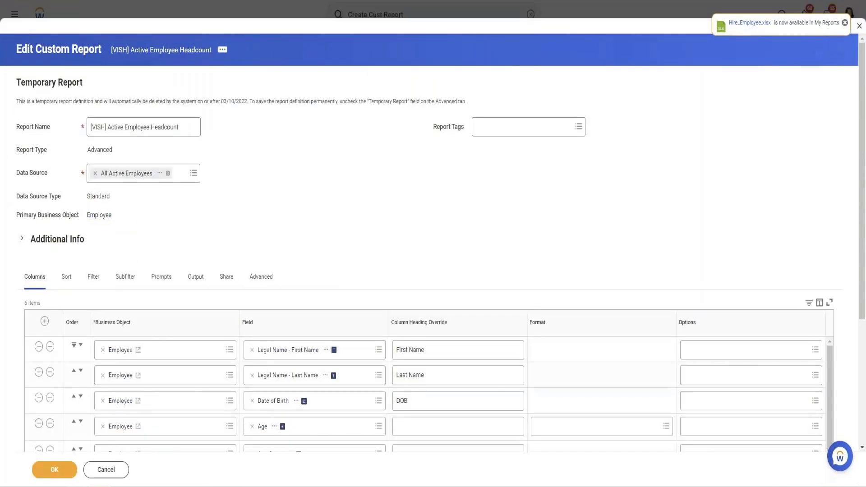
{"action": "scroll", "coordinate": [160, 214], "scroll_direction": "down", "scroll_amount": 4}
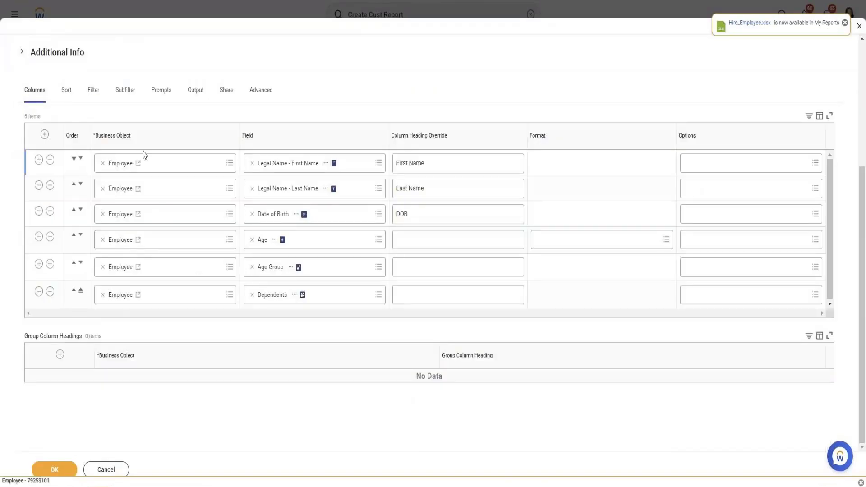
{"action": "scroll", "coordinate": [169, 235], "scroll_direction": "down", "scroll_amount": 1}
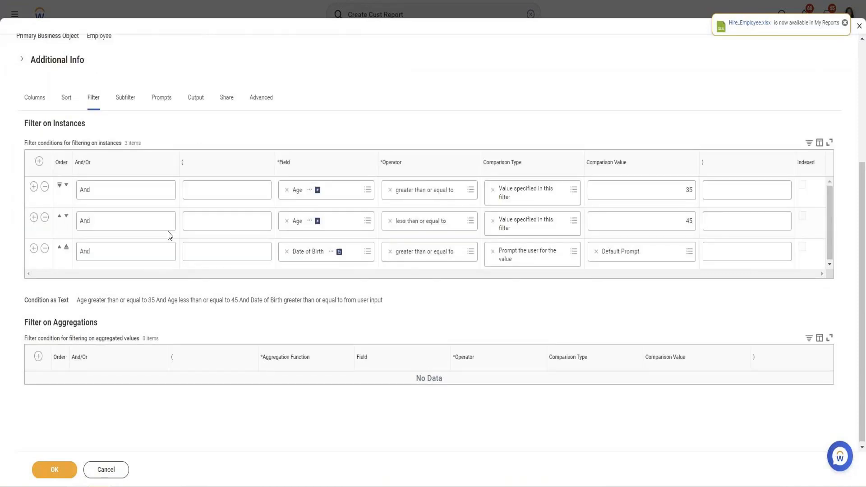
{"action": "left_click", "coordinate": [44, 248]}
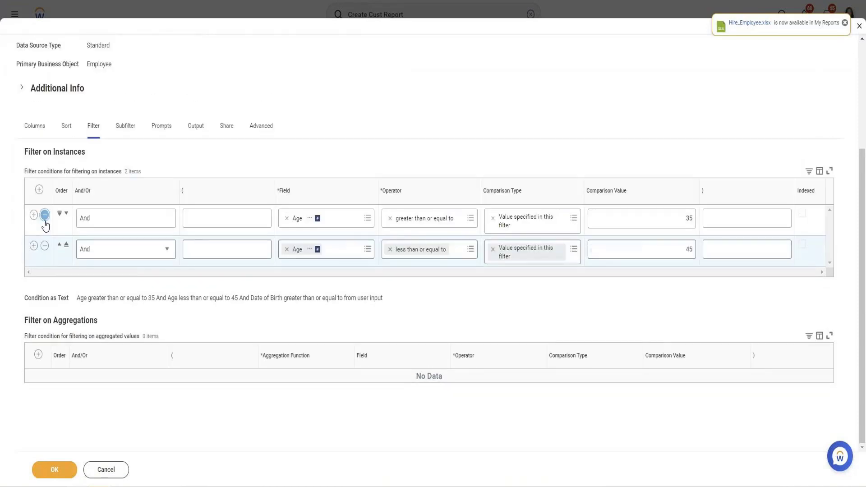
{"action": "left_click", "coordinate": [45, 215]}
{"action": "left_click", "coordinate": [45, 247]}
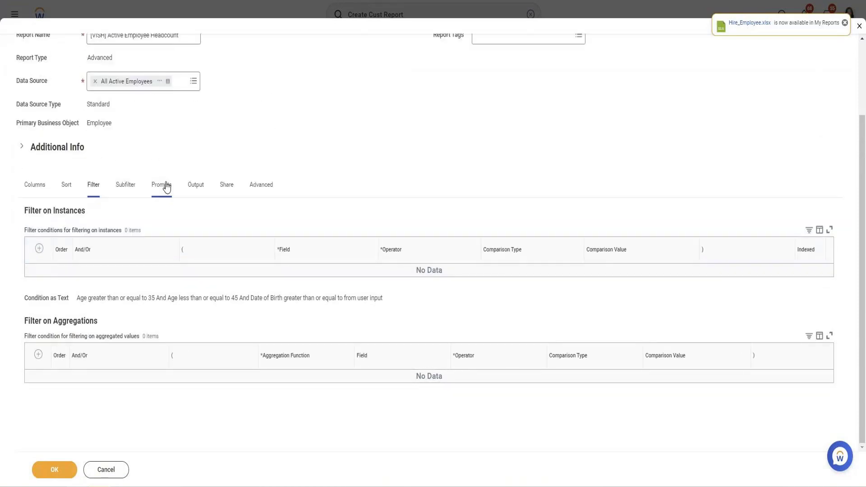
Remove the Date of Birth row from the prompt defaults, leaving Populate Undefined Prompt Defaults unchecked.
{"action": "left_click", "coordinate": [165, 185]}
{"action": "scroll", "coordinate": [152, 313], "scroll_direction": "down", "scroll_amount": 2}
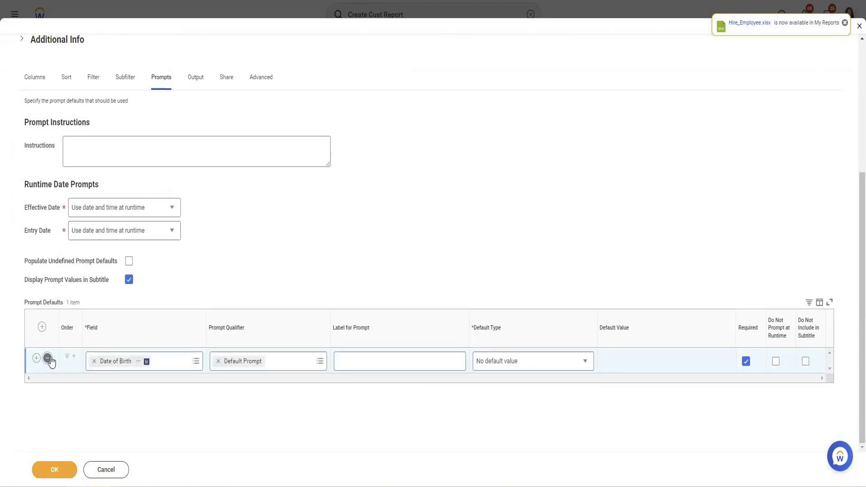
{"action": "left_click", "coordinate": [48, 359]}
{"action": "left_click", "coordinate": [129, 283]}
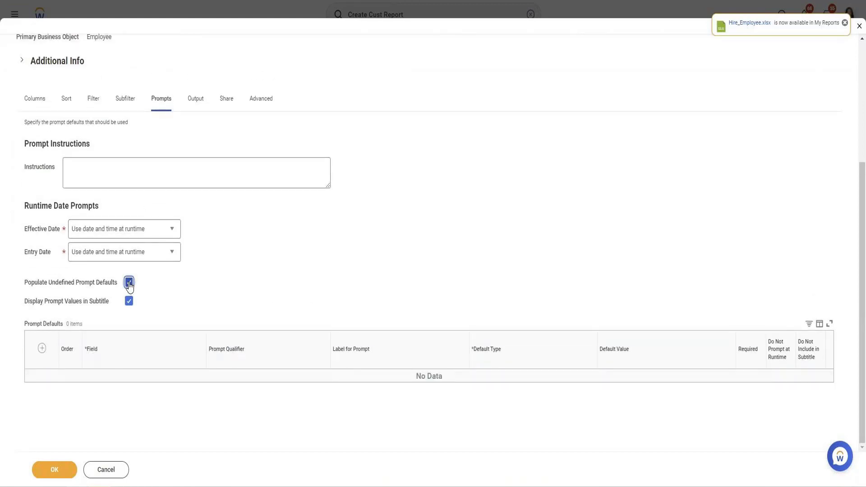
{"action": "left_click", "coordinate": [129, 284]}
Save the report without its filters and prompt, and run it with the Dependents column.
{"action": "left_click", "coordinate": [61, 468]}
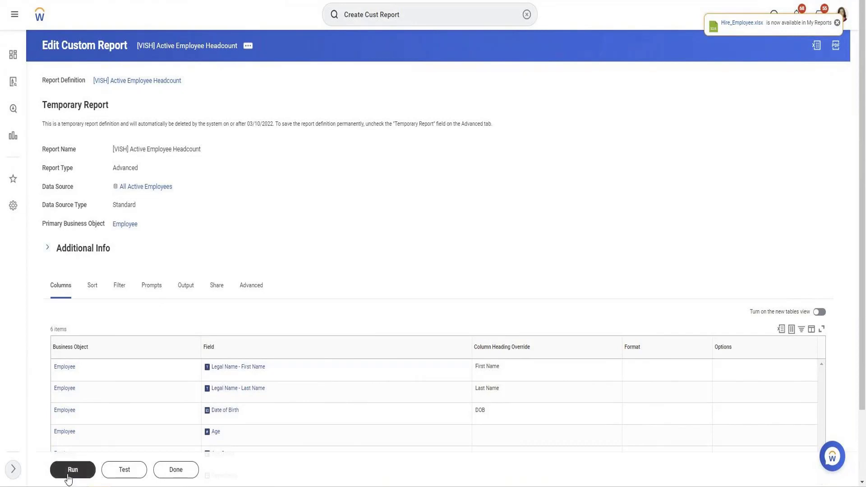
{"action": "scroll", "coordinate": [224, 349], "scroll_direction": "down", "scroll_amount": 2}
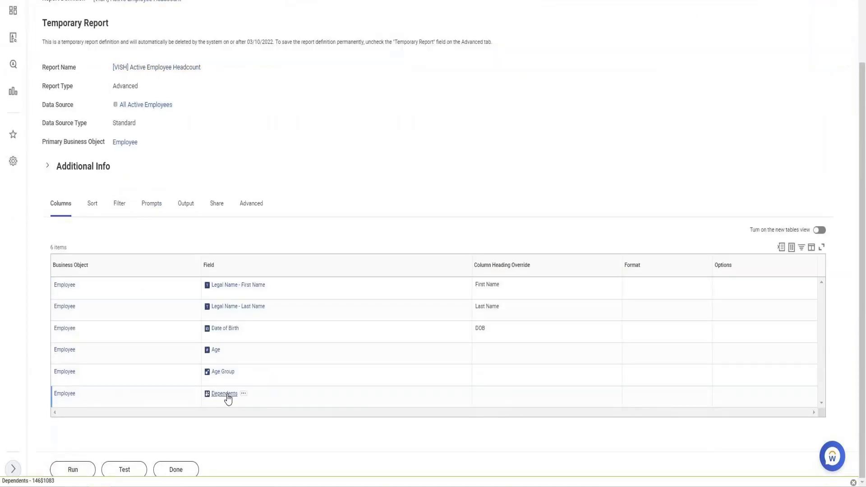
{"action": "left_click", "coordinate": [77, 471]}
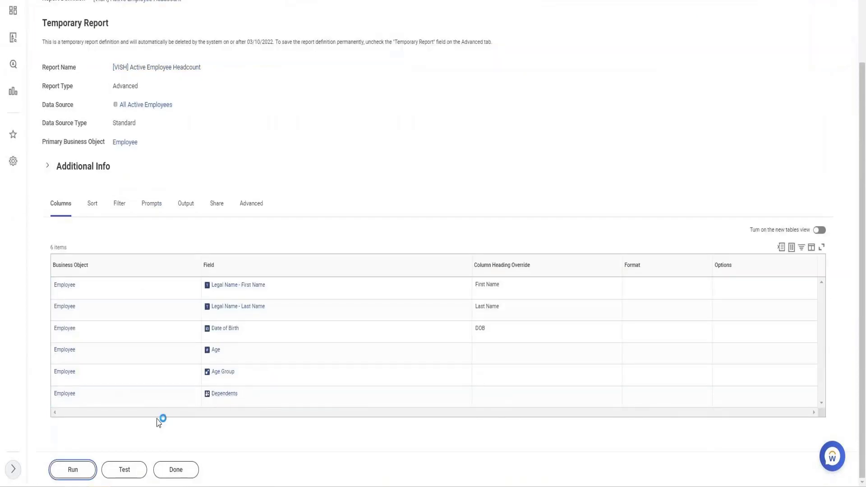
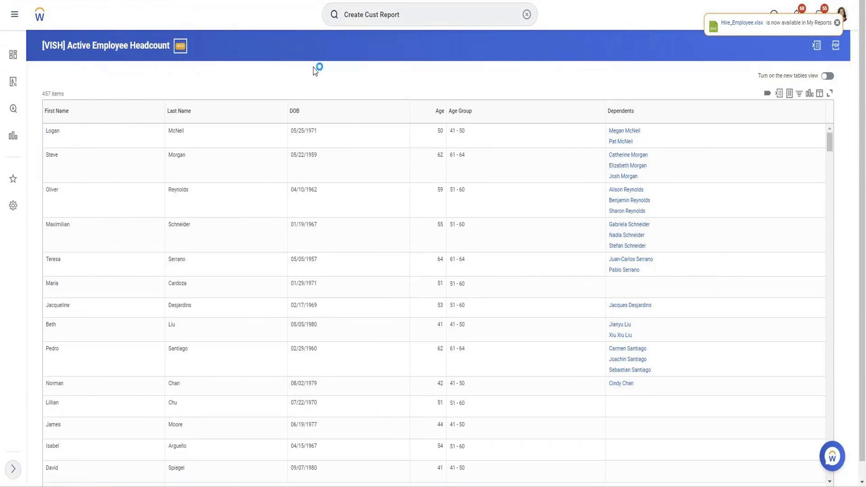
Reopen the report for editing and add a blank column row below the Employee Dependents row.
{"action": "left_click", "coordinate": [180, 45]}
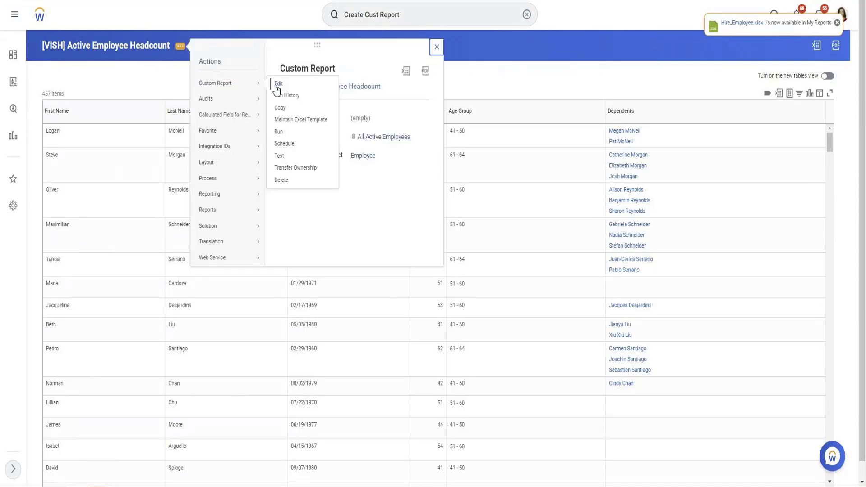
{"action": "left_click", "coordinate": [348, 131]}
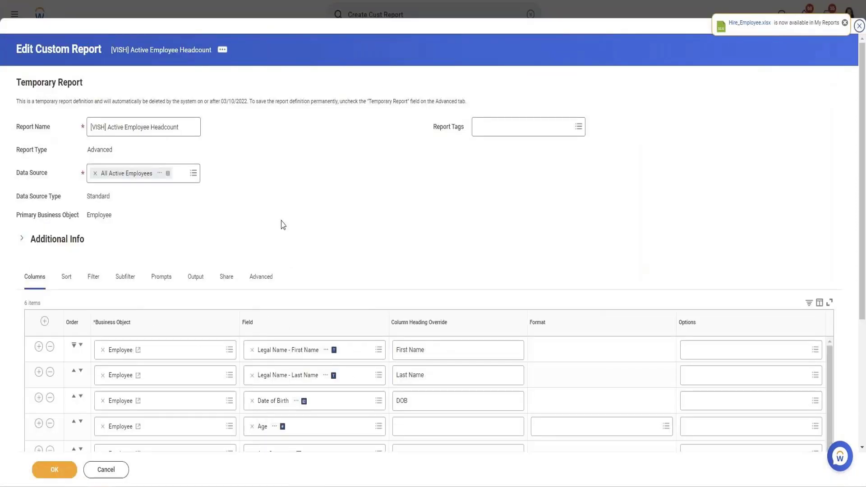
{"action": "scroll", "coordinate": [286, 381], "scroll_direction": "down", "scroll_amount": 3}
{"action": "left_click", "coordinate": [39, 372]}
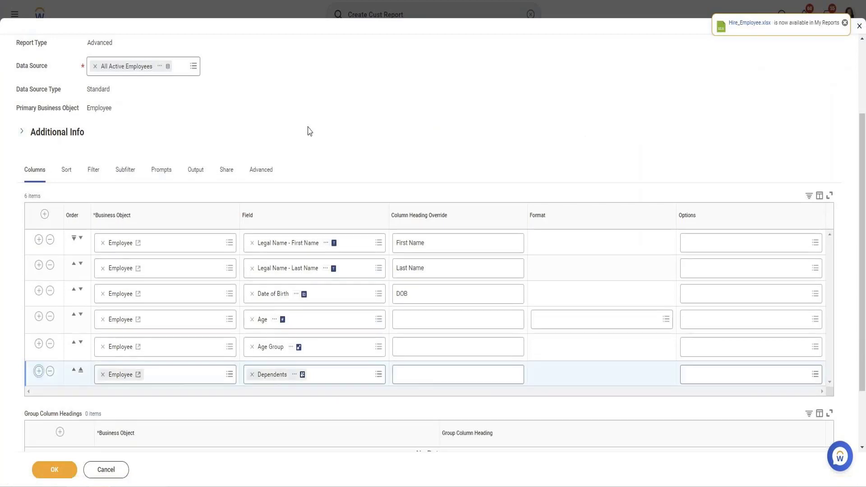
{"action": "scroll", "coordinate": [310, 131], "scroll_direction": "down", "scroll_amount": 3}
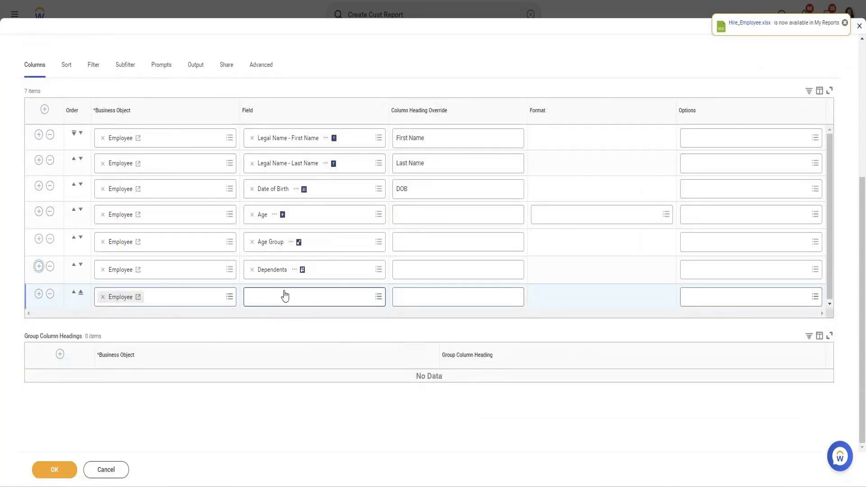
Set the new column row's business object to Dependents.
{"action": "right_click", "coordinate": [296, 271]}
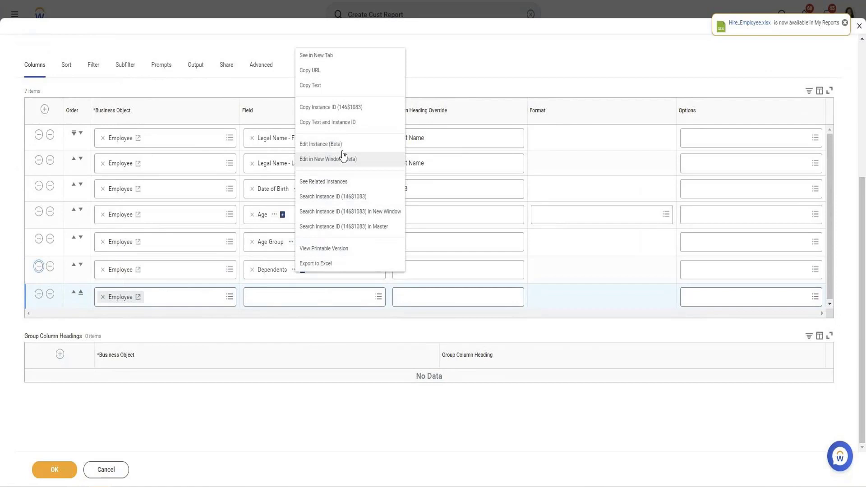
{"action": "left_click", "coordinate": [201, 297]}
{"action": "type", "text": "Depend"}
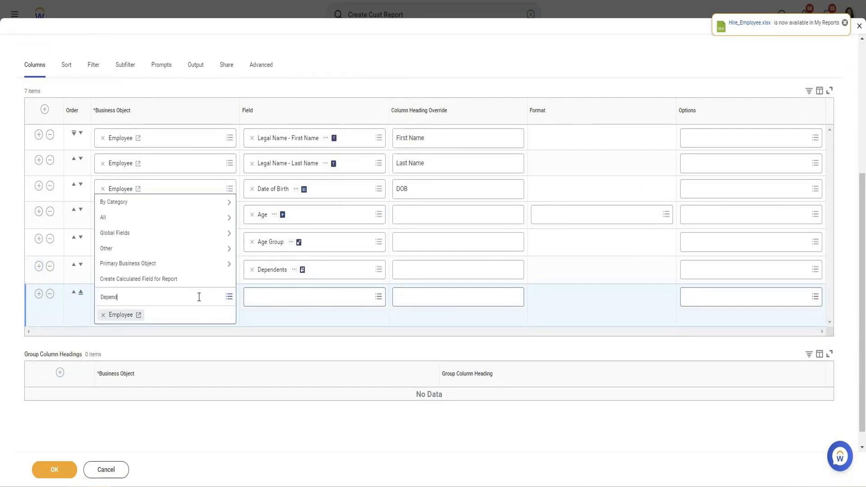
{"action": "type", "text": "ent"}
{"action": "type", "text": "ts"}
{"action": "key", "text": "Return"}
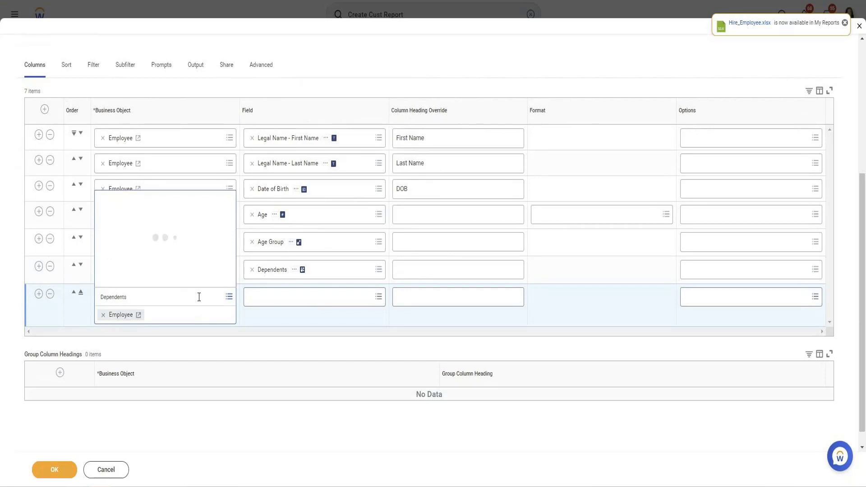
{"action": "left_click", "coordinate": [135, 232]}
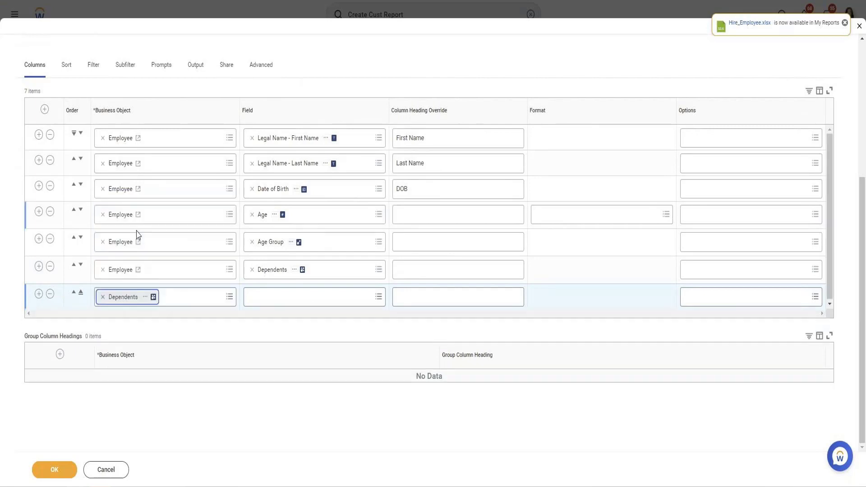
Choose Legal Name - First Name as the field of the new Dependents row.
{"action": "left_click", "coordinate": [273, 297]}
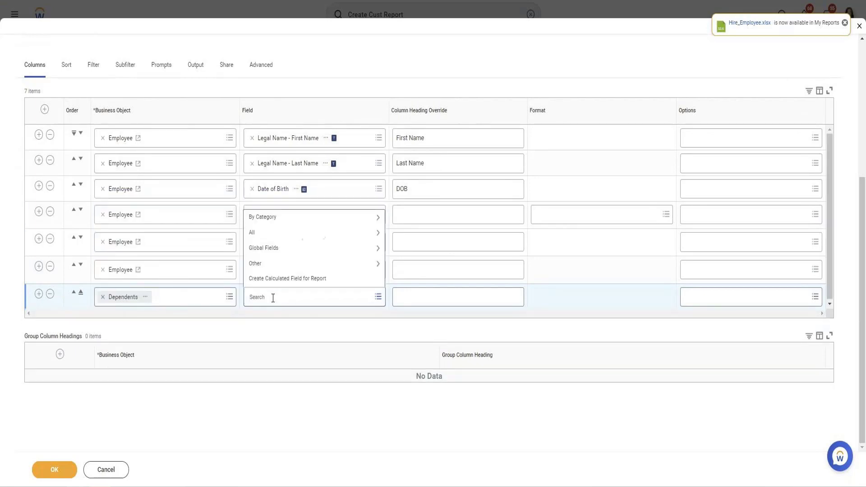
{"action": "type", "text": "Name"}
{"action": "key", "text": "Return"}
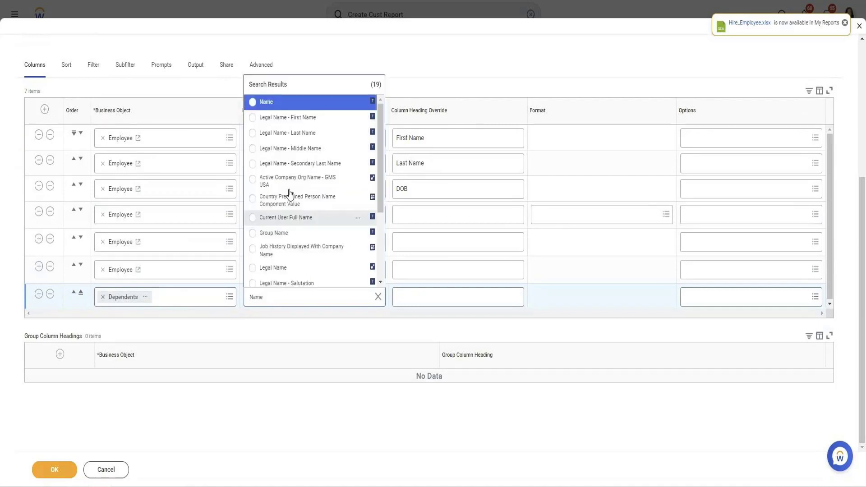
{"action": "left_click", "coordinate": [298, 118]}
Add another Dependents column row with the field Legal Name - Last Name.
{"action": "left_click", "coordinate": [39, 294]}
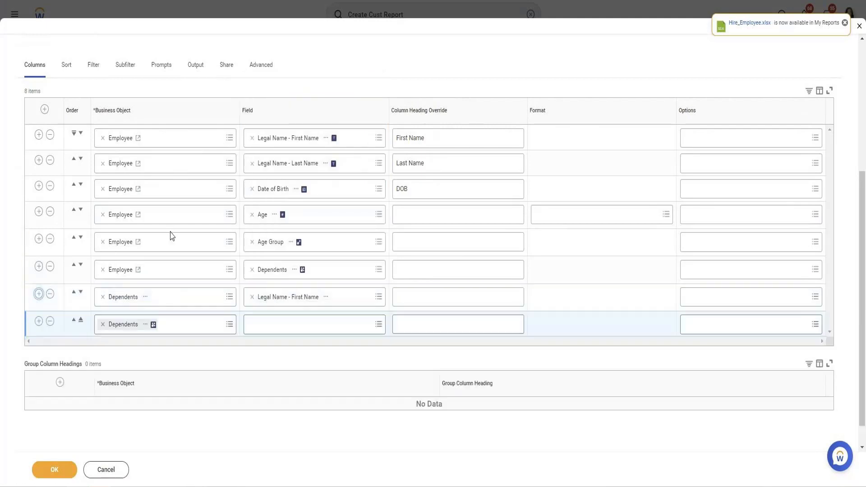
{"action": "left_click", "coordinate": [271, 324]}
{"action": "type", "text": "Le"}
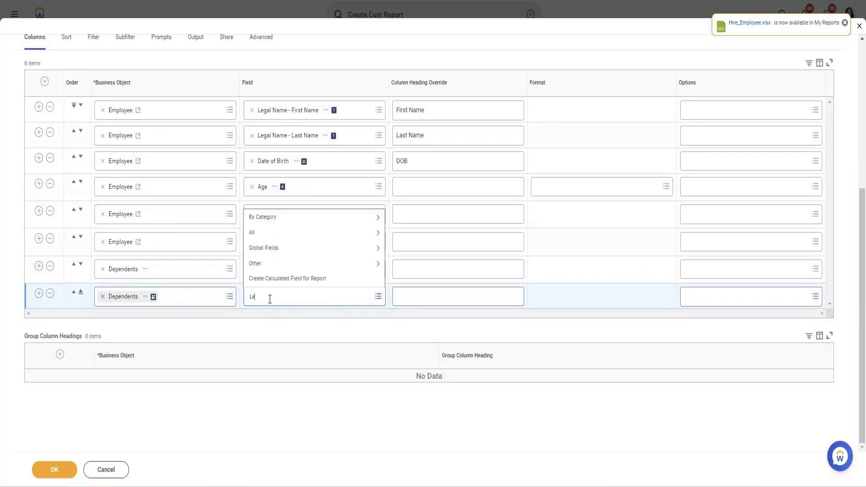
{"action": "type", "text": "gal Last Name"}
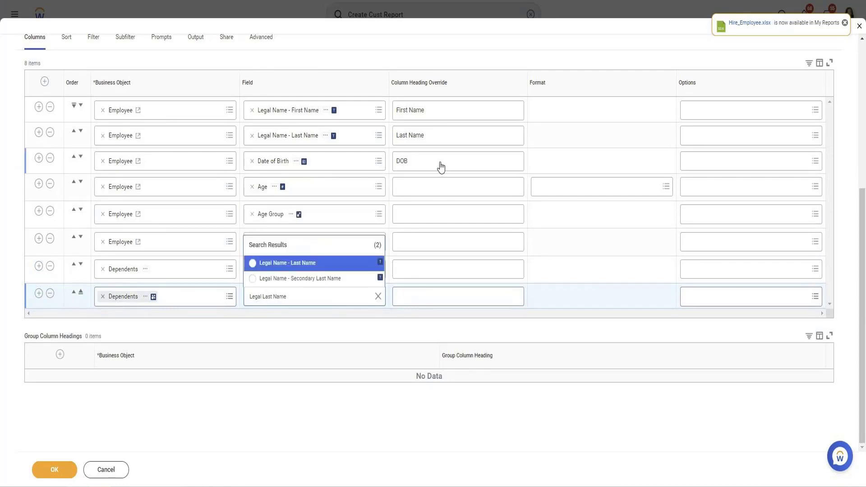
{"action": "left_click", "coordinate": [293, 266]}
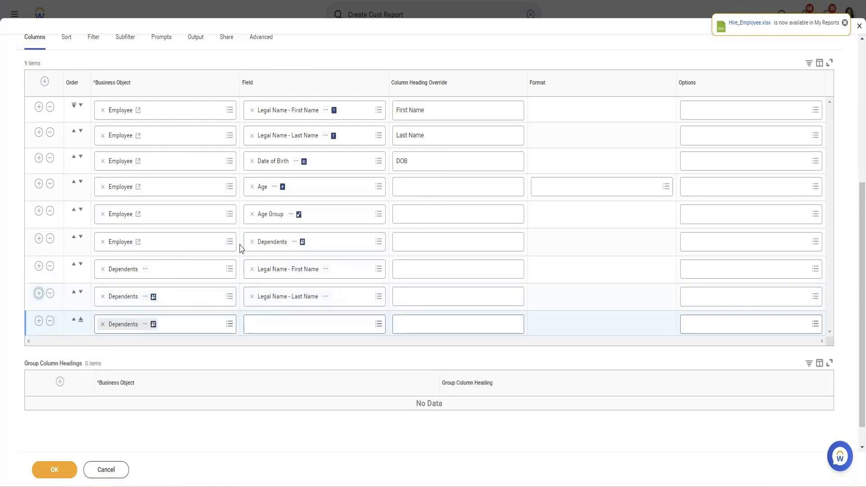
Add a Dependents column row with the field Date of Birth.
{"action": "left_click", "coordinate": [325, 321]}
{"action": "type", "text": "Date of"}
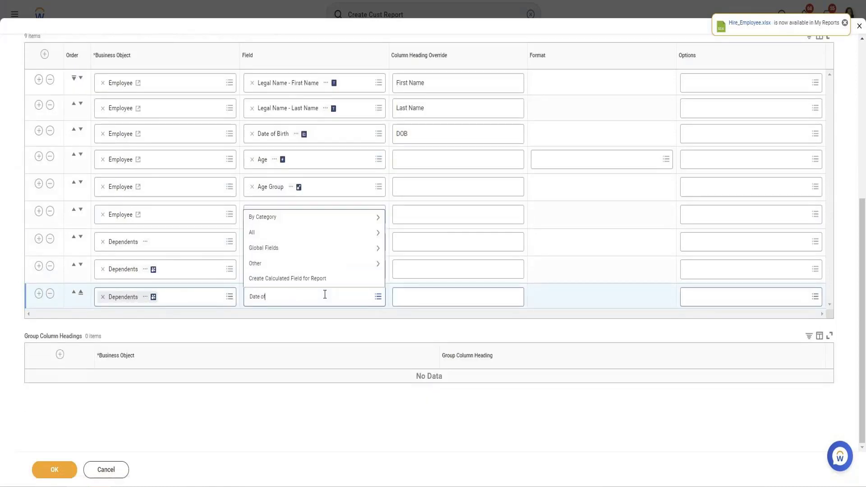
{"action": "type", "text": " Birth"}
{"action": "key", "text": "Return"}
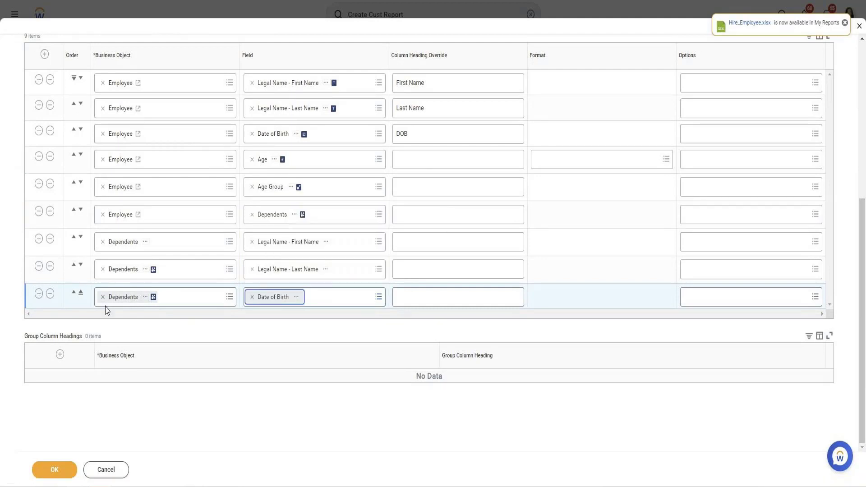
Add a Dependents column row with the field Relationship as the last column.
{"action": "key", "text": "Return"}
{"action": "left_click", "coordinate": [259, 324]}
{"action": "type", "text": "RElation"}
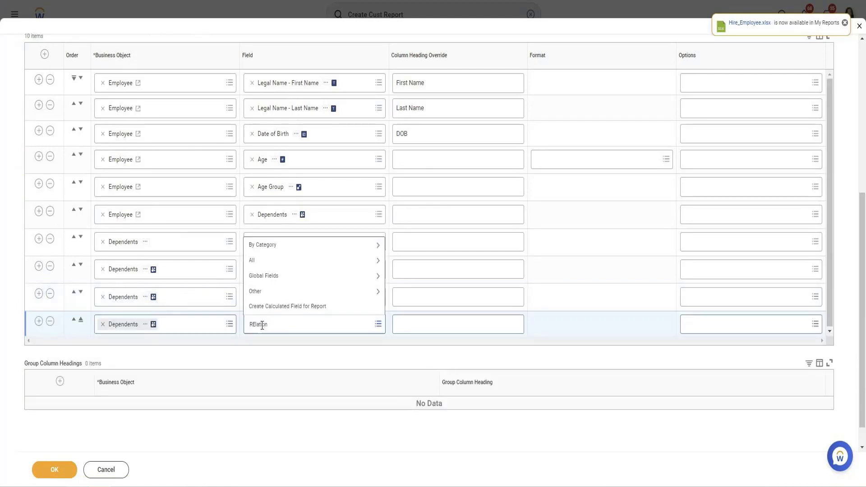
{"action": "key", "text": "BackSpace"}
{"action": "key", "text": "BackSpace"}
{"action": "key", "text": "BackSpace"}
{"action": "key", "text": "BackSpace"}
{"action": "key", "text": "BackSpace"}
{"action": "key", "text": "BackSpace"}
{"action": "key", "text": "BackSpace"}
{"action": "type", "text": "elationship"}
{"action": "key", "text": "Return"}
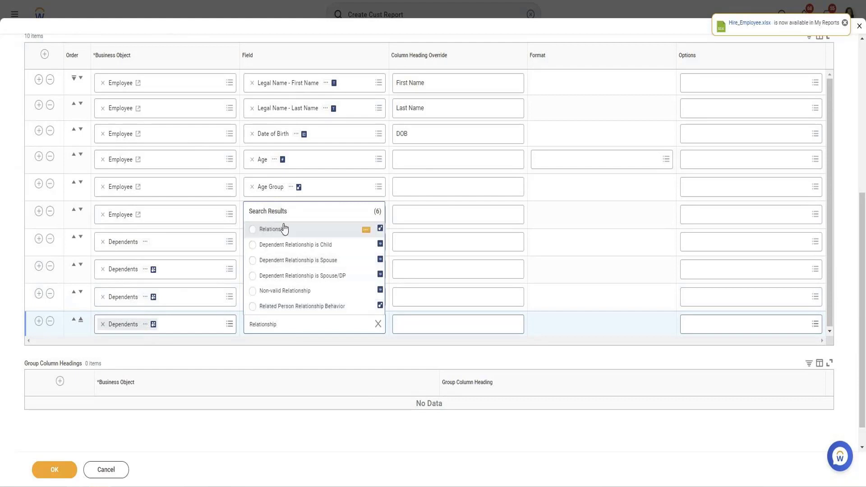
{"action": "left_click", "coordinate": [285, 229]}
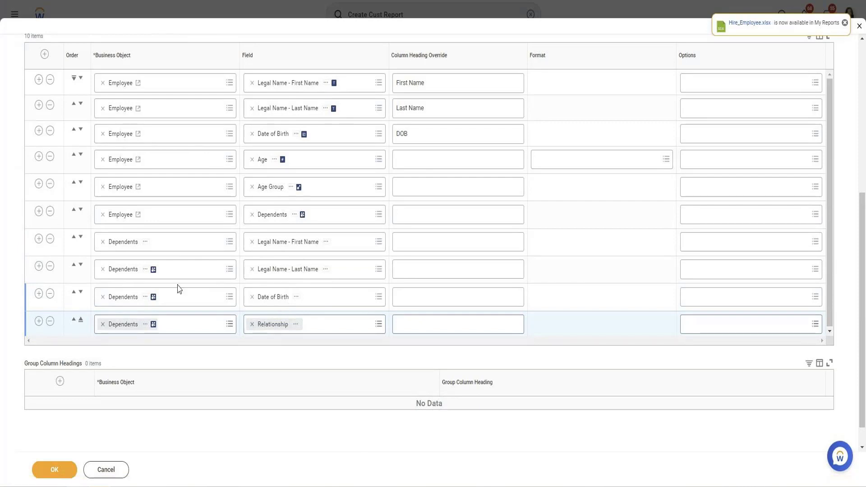
Save the report, run it, and review the dependents' name, date of birth and relationship columns in the results.
{"action": "left_click", "coordinate": [51, 470]}
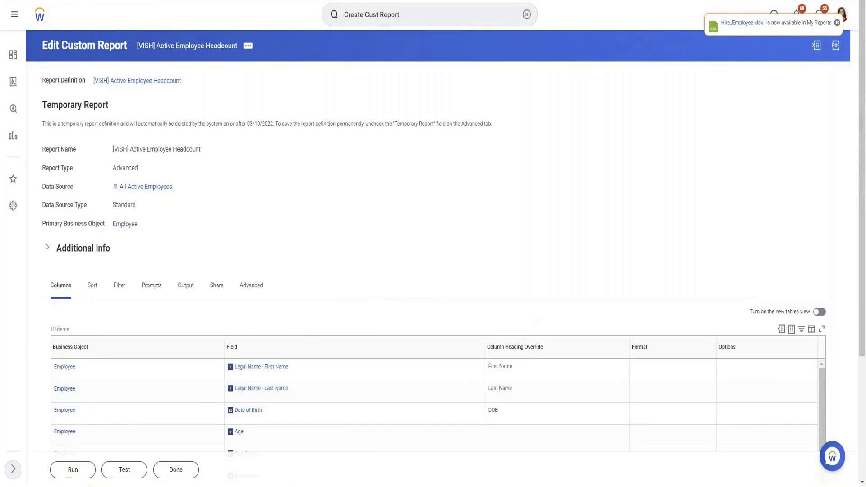
{"action": "left_click", "coordinate": [90, 472]}
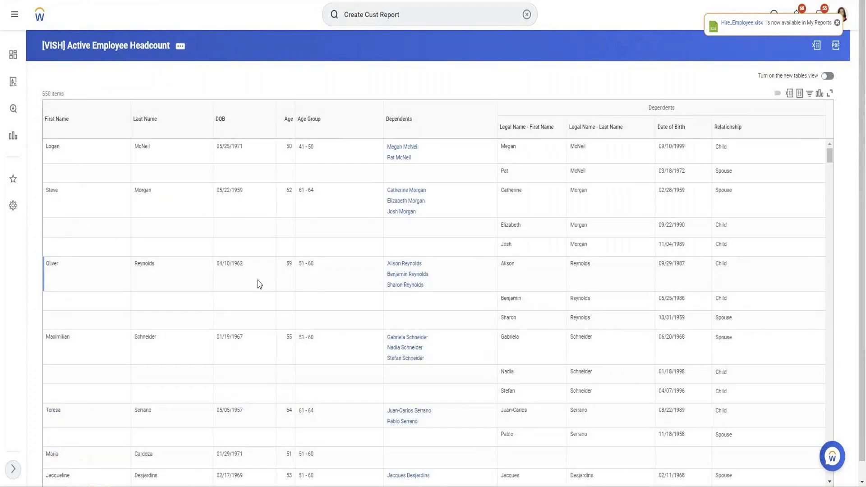
{"action": "left_click_drag", "start_coordinate": [512, 127], "coordinate": [762, 198]}
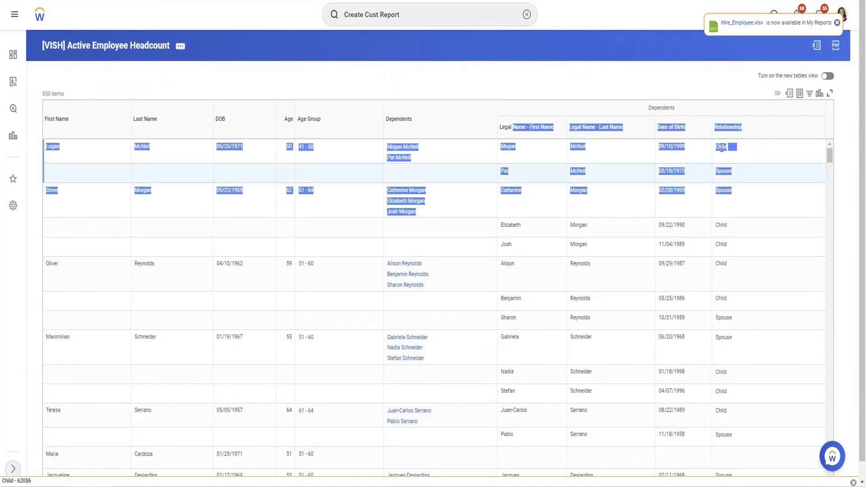
{"action": "left_click", "coordinate": [607, 203]}
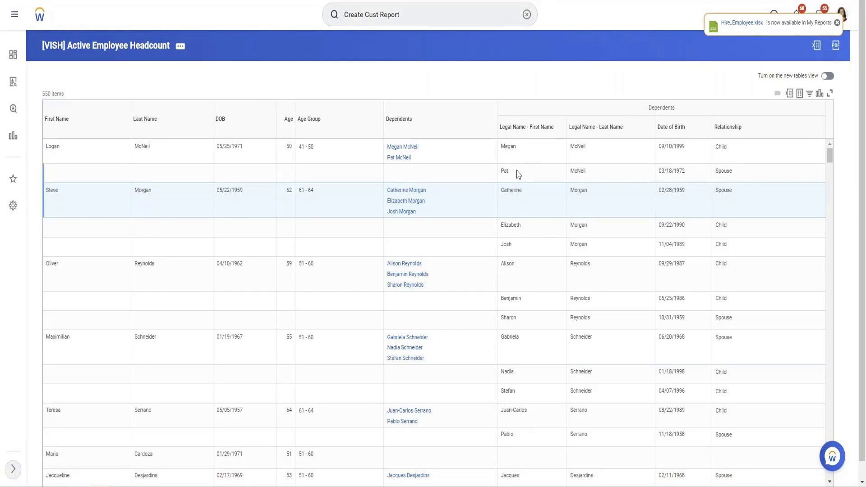
{"action": "left_click_drag", "start_coordinate": [743, 172], "coordinate": [402, 177]}
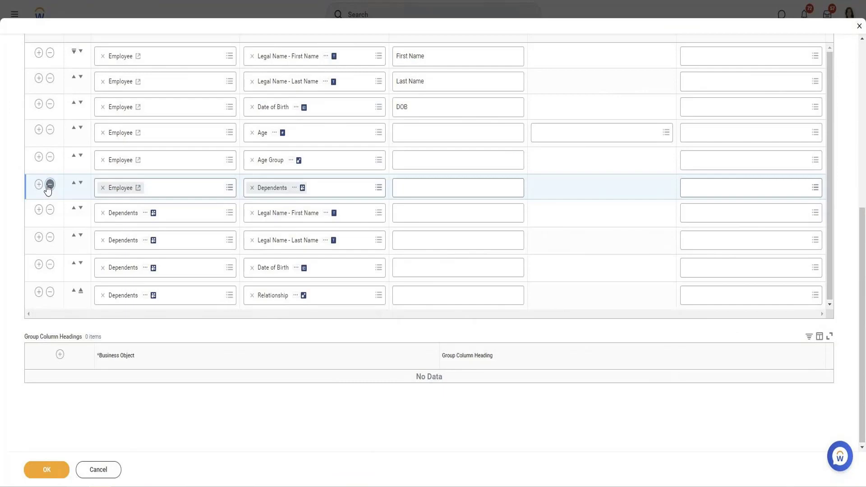
Delete the Employee Dependents column row from the report definition.
{"action": "left_click", "coordinate": [50, 185]}
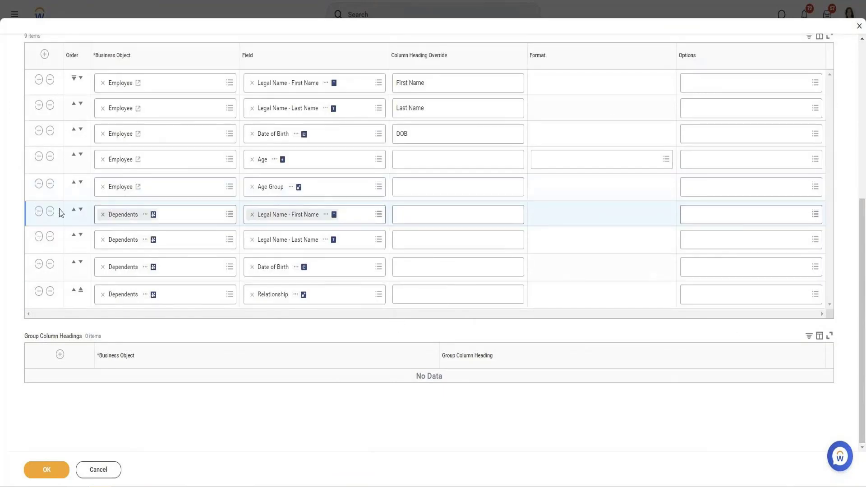
{"action": "scroll", "coordinate": [346, 286], "scroll_direction": "up", "scroll_amount": 3}
{"action": "scroll", "coordinate": [344, 284], "scroll_direction": "down", "scroll_amount": 3}
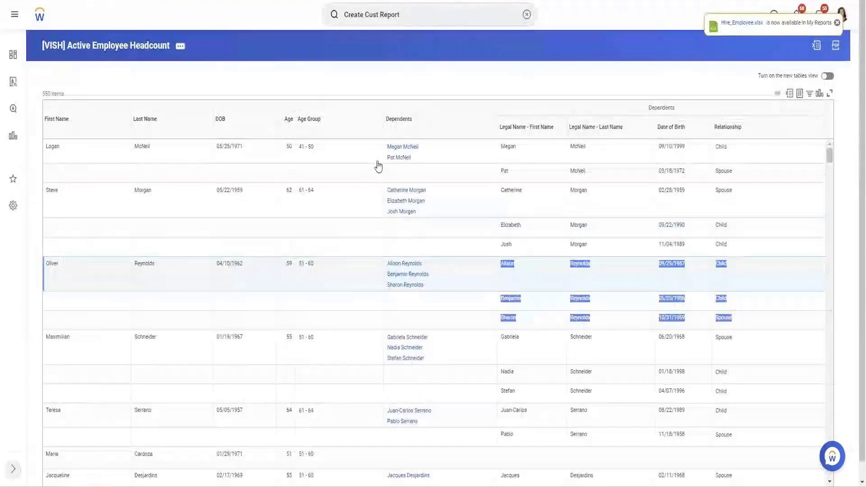
Add a filter condition on instances with the field Dependents and the operator "is not empty".
{"action": "scroll", "coordinate": [632, 300], "scroll_direction": "down", "scroll_amount": 10}
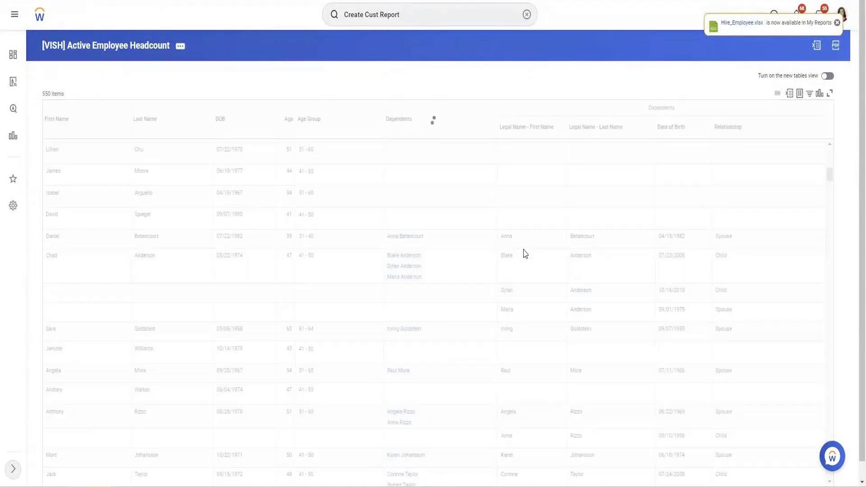
{"action": "scroll", "coordinate": [360, 233], "scroll_direction": "up", "scroll_amount": 1}
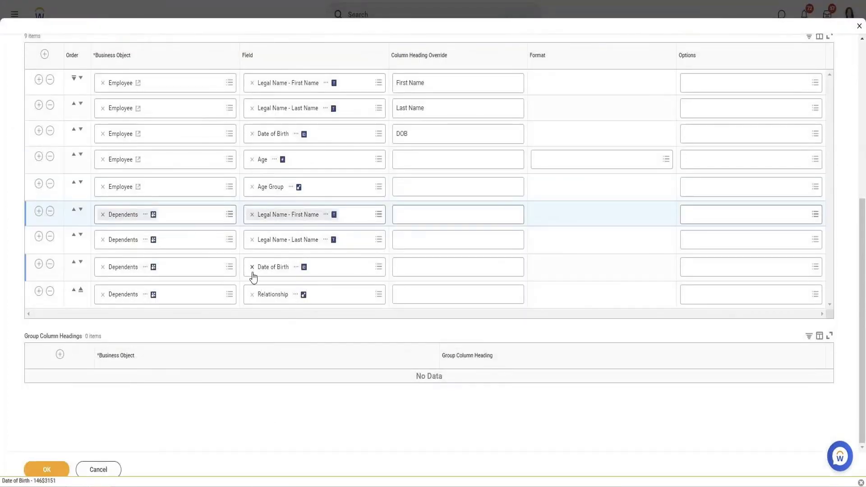
{"action": "scroll", "coordinate": [253, 277], "scroll_direction": "up", "scroll_amount": 5}
{"action": "left_click", "coordinate": [93, 224]}
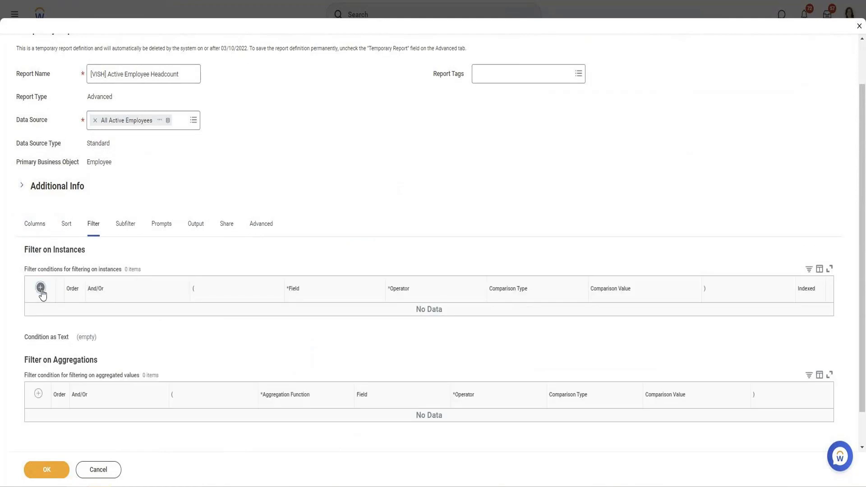
{"action": "left_click", "coordinate": [41, 288]}
{"action": "left_click", "coordinate": [326, 316]}
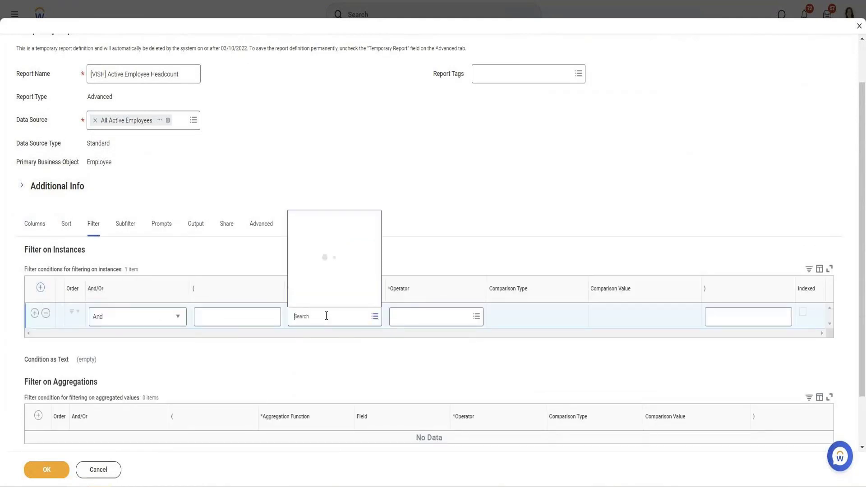
{"action": "type", "text": "Dependents"}
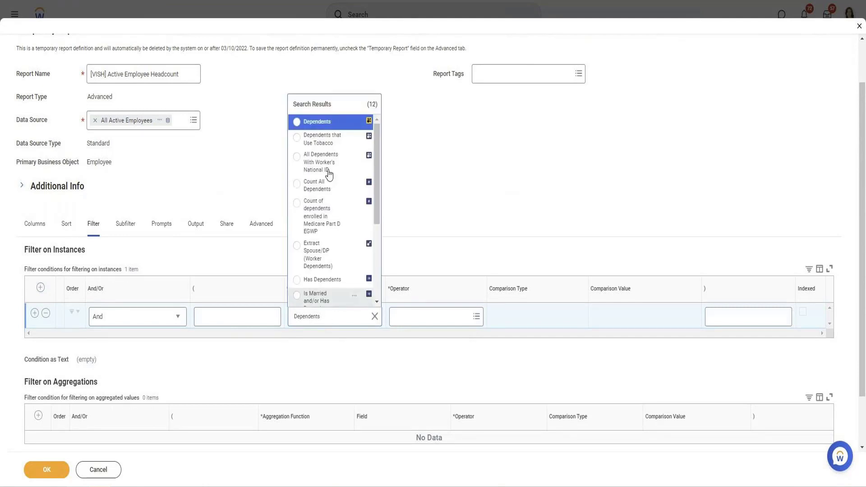
{"action": "left_click", "coordinate": [318, 122]}
{"action": "left_click", "coordinate": [444, 316]}
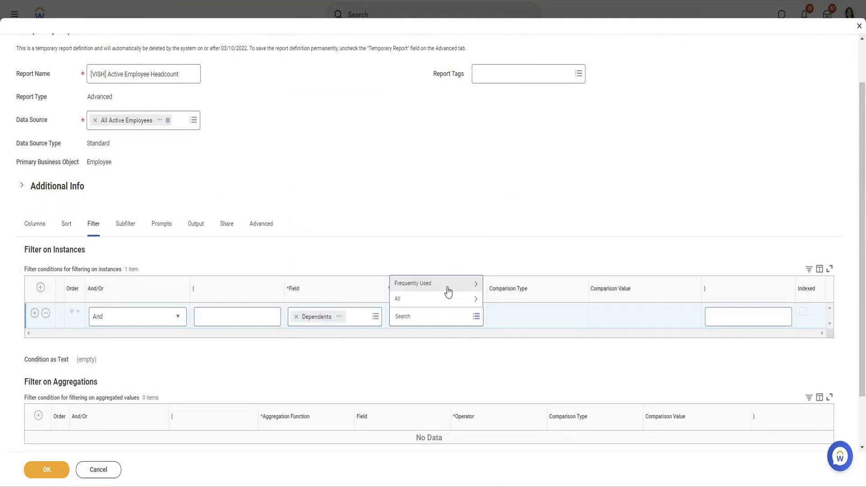
{"action": "left_click", "coordinate": [448, 291]}
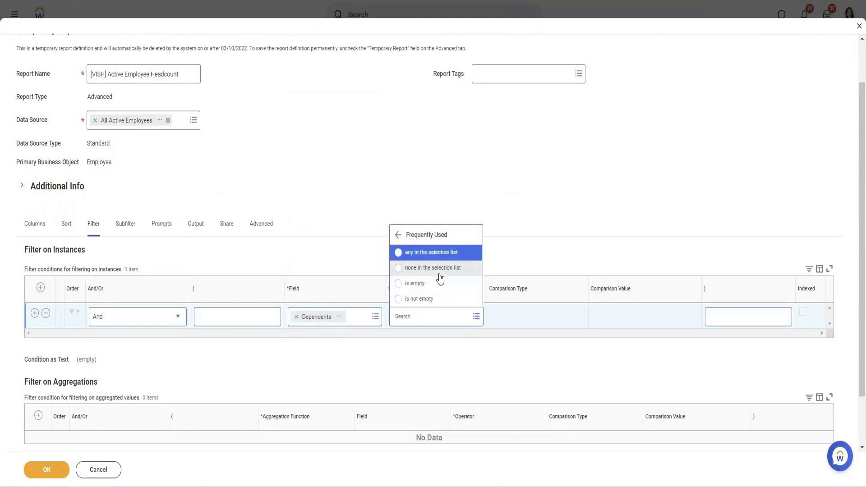
{"action": "left_click", "coordinate": [430, 300]}
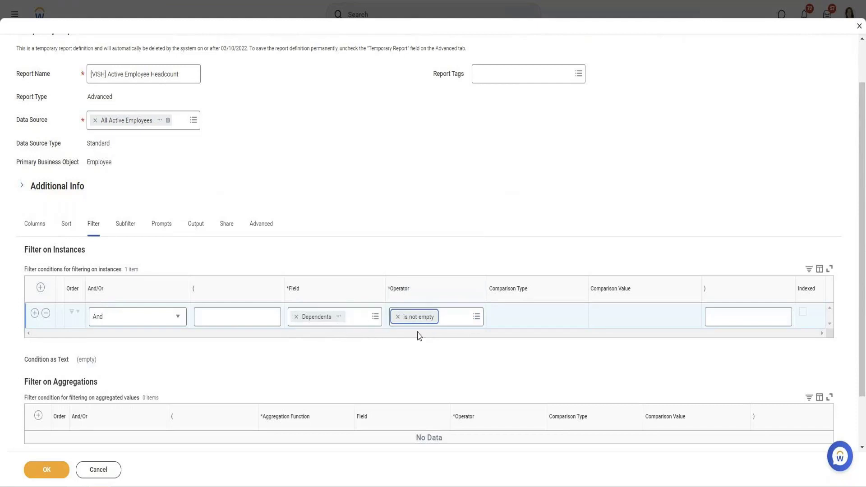
Save the report, run it, and review the dependents and relationships listed for each employee in the filtered results.
{"action": "left_click", "coordinate": [62, 471]}
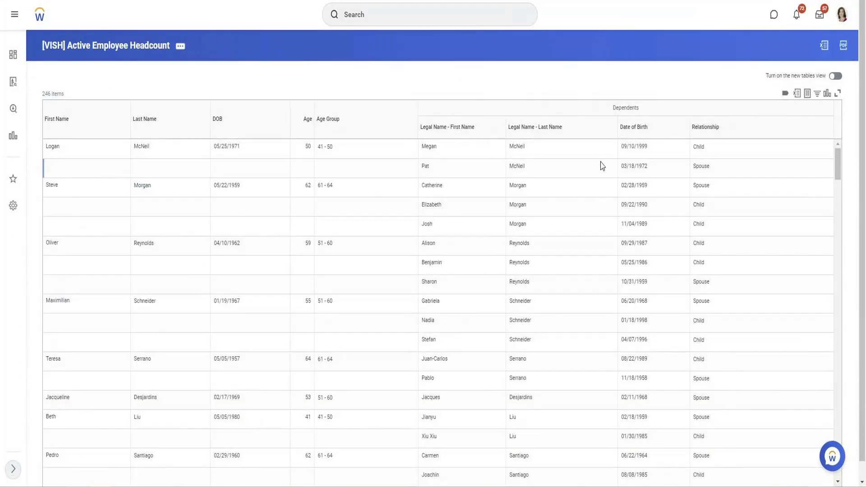
{"action": "scroll", "coordinate": [427, 202], "scroll_direction": "down", "scroll_amount": 2}
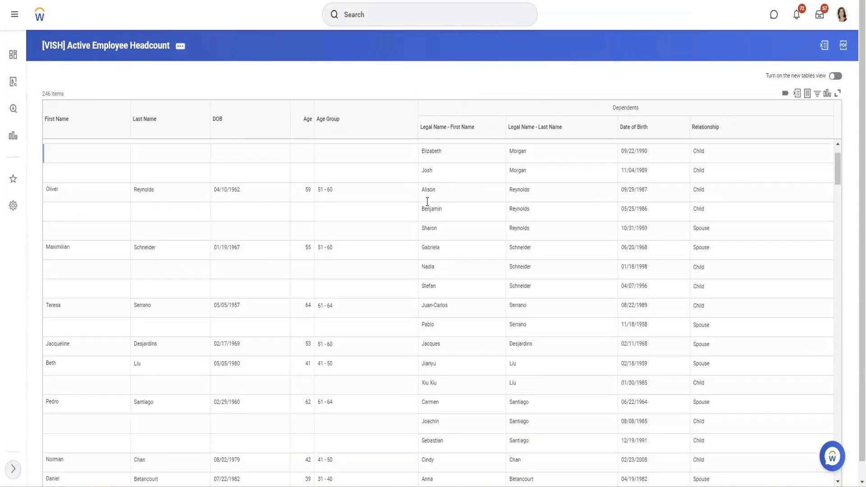
{"action": "scroll", "coordinate": [428, 202], "scroll_direction": "down", "scroll_amount": 10}
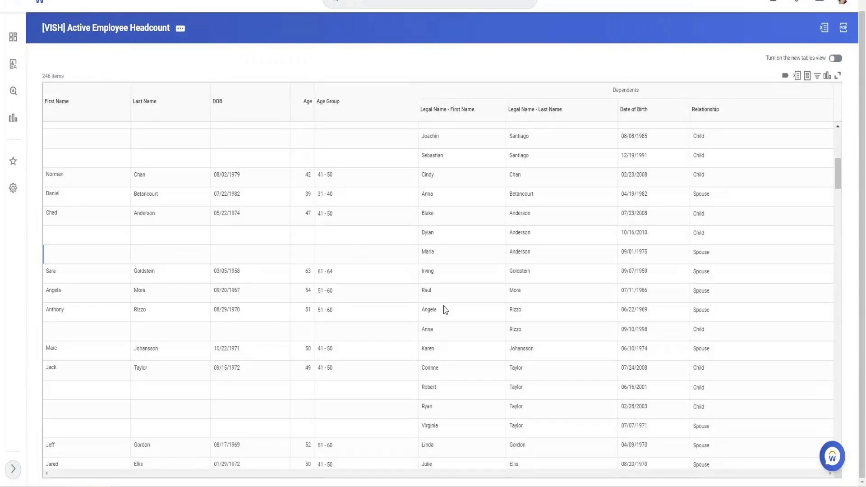
{"action": "scroll", "coordinate": [445, 310], "scroll_direction": "down", "scroll_amount": 7}
{"action": "scroll", "coordinate": [445, 310], "scroll_direction": "down", "scroll_amount": 1}
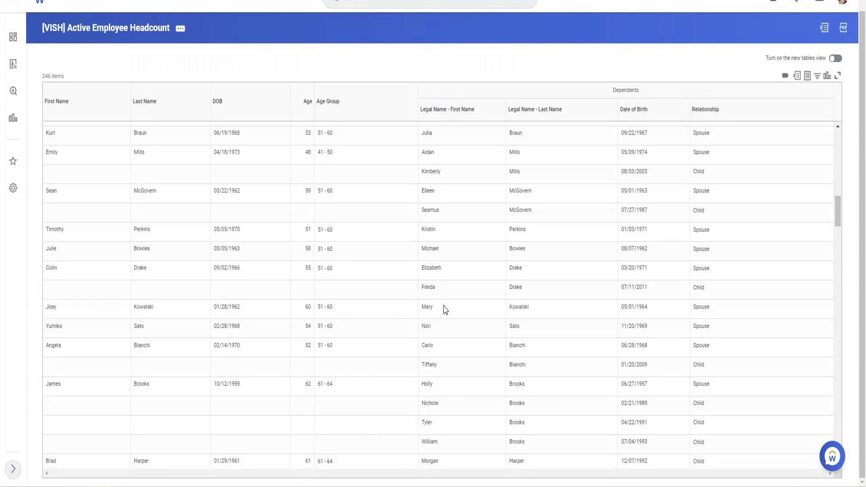
{"action": "scroll", "coordinate": [445, 310], "scroll_direction": "up", "scroll_amount": 1}
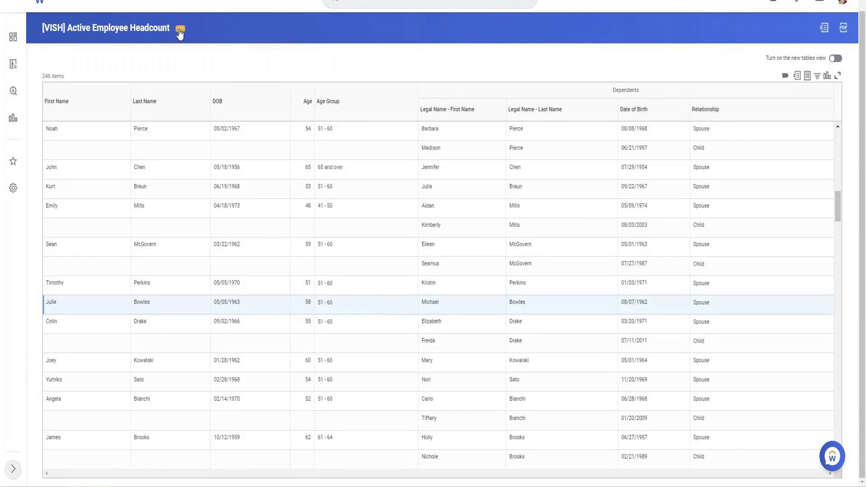
{"action": "left_click", "coordinate": [180, 30]}
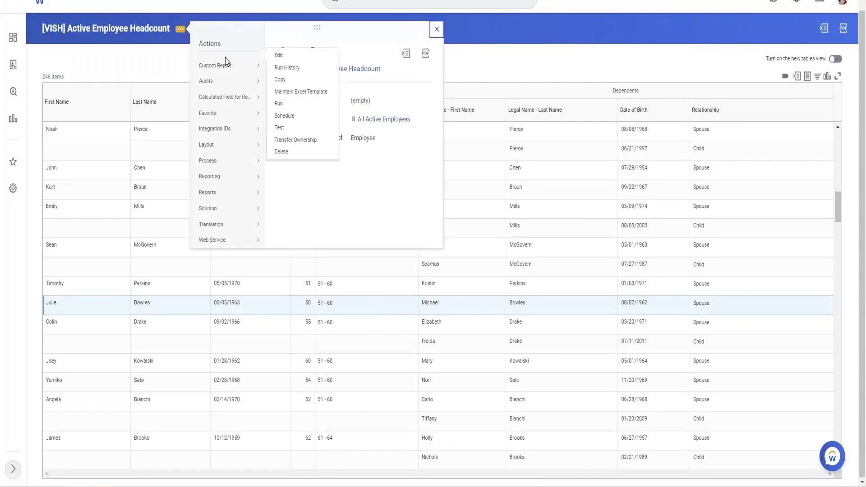
{"action": "left_click", "coordinate": [627, 59]}
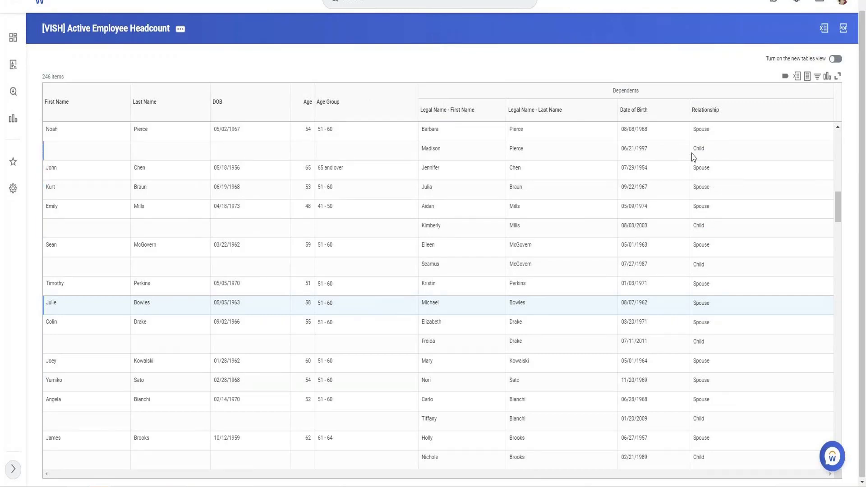
{"action": "left_click_drag", "start_coordinate": [704, 148], "coordinate": [693, 148]}
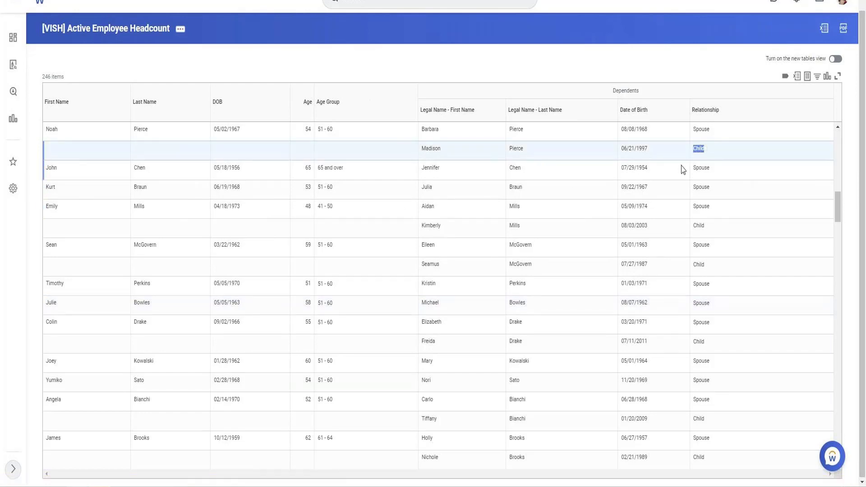
Reopen the report definition for editing and add a new sub level filter.
{"action": "left_click", "coordinate": [180, 30]}
{"action": "mouse_move", "coordinate": [207, 63]}
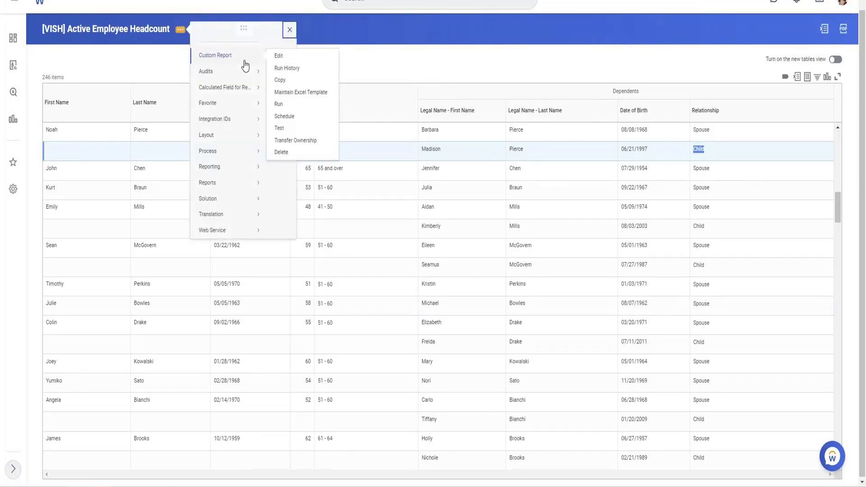
{"action": "left_click", "coordinate": [279, 57]}
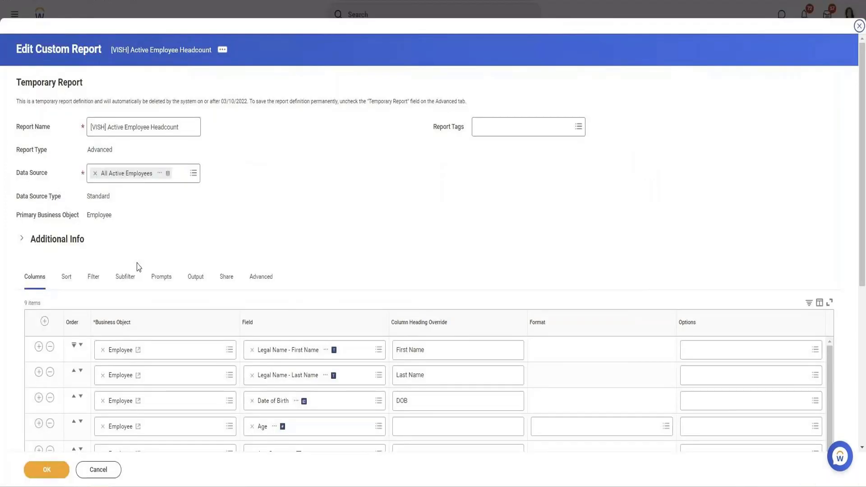
{"action": "left_click", "coordinate": [121, 282]}
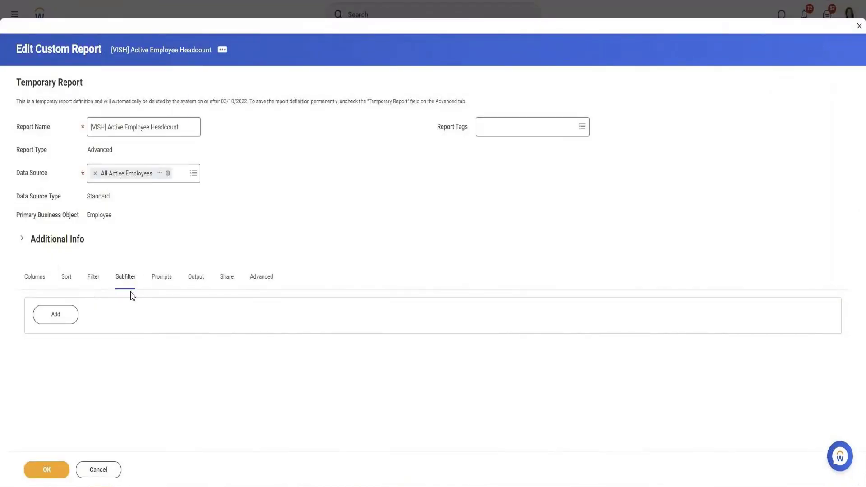
{"action": "left_click", "coordinate": [66, 319]}
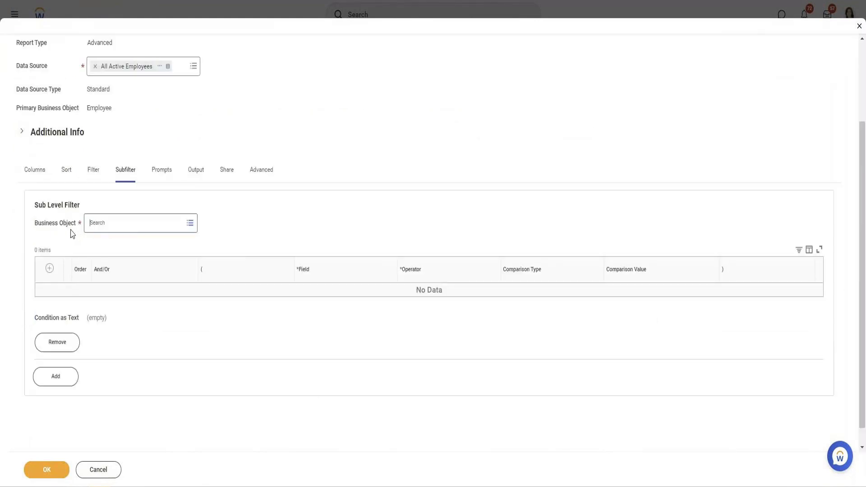
Set the sub level filter's business object to Dependents.
{"action": "left_click", "coordinate": [102, 223]}
{"action": "type", "text": "d"}
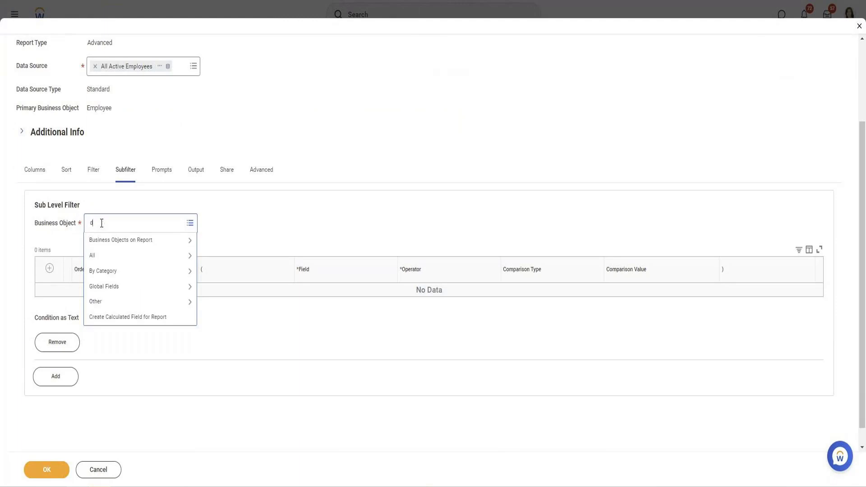
{"action": "type", "text": "ependents"}
{"action": "key", "text": "Return"}
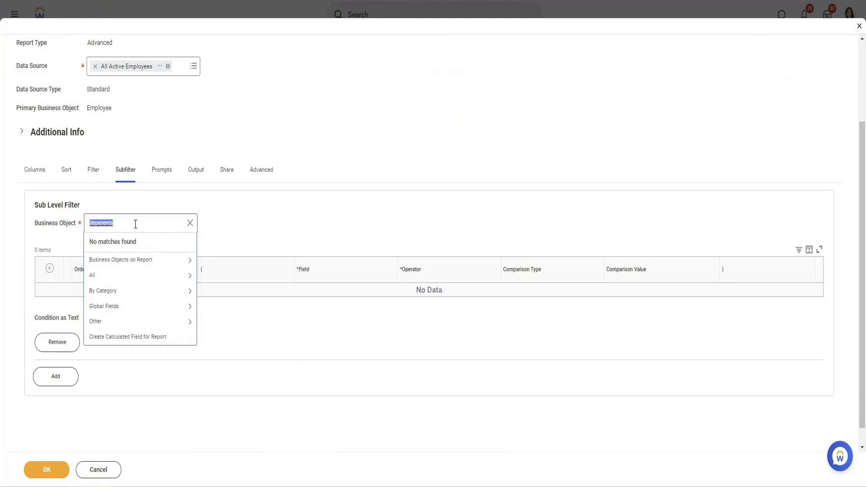
{"action": "left_click", "coordinate": [99, 223]}
{"action": "right_click", "coordinate": [104, 223]}
{"action": "left_click", "coordinate": [146, 231]}
{"action": "key", "text": "Return"}
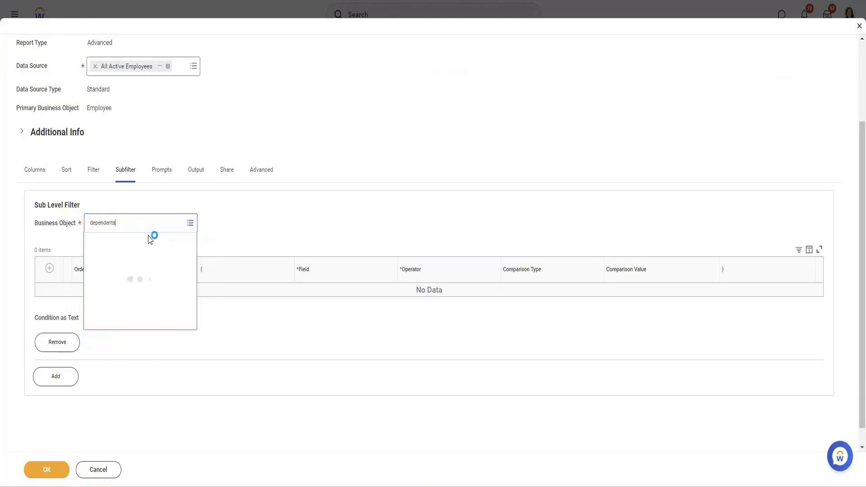
{"action": "left_click", "coordinate": [142, 259]}
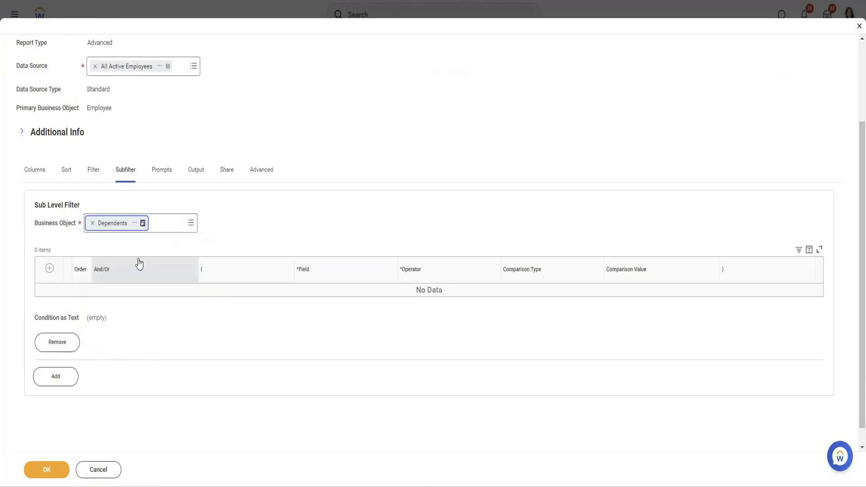
Add a condition row to the Dependents subfilter with the field Relationship.
{"action": "left_click", "coordinate": [49, 270]}
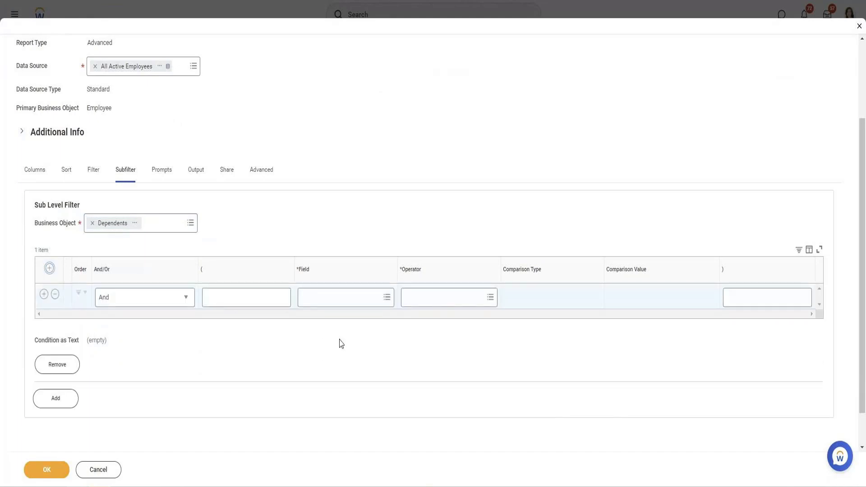
{"action": "left_click", "coordinate": [324, 303]}
{"action": "type", "text": "relat"}
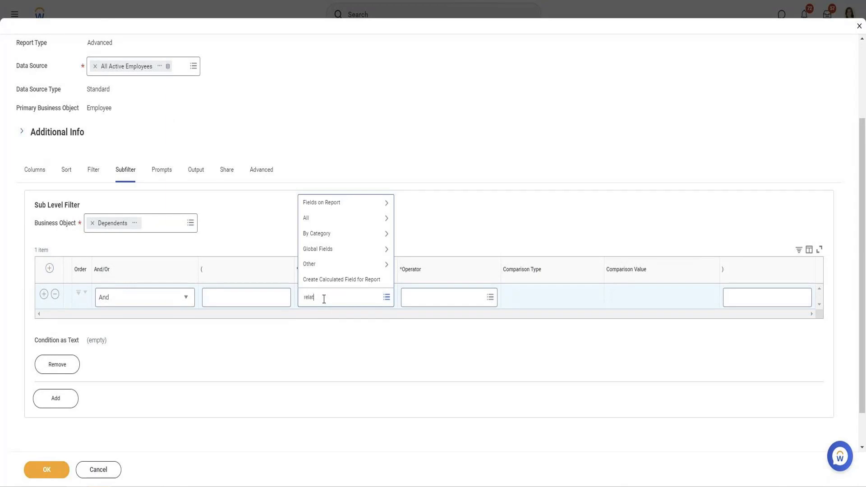
{"action": "type", "text": "ion"}
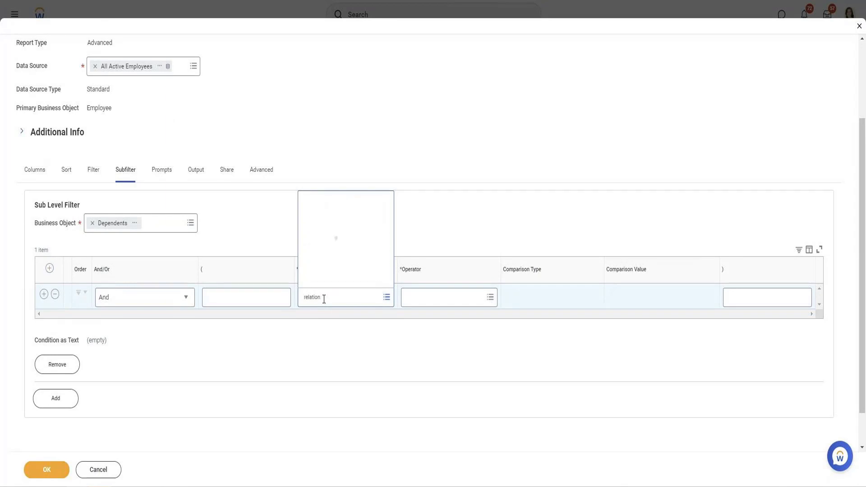
{"action": "left_click", "coordinate": [334, 131]}
Set the Relationship condition's operator to "in the selection list" and its comparison value to Child.
{"action": "left_click", "coordinate": [453, 296]}
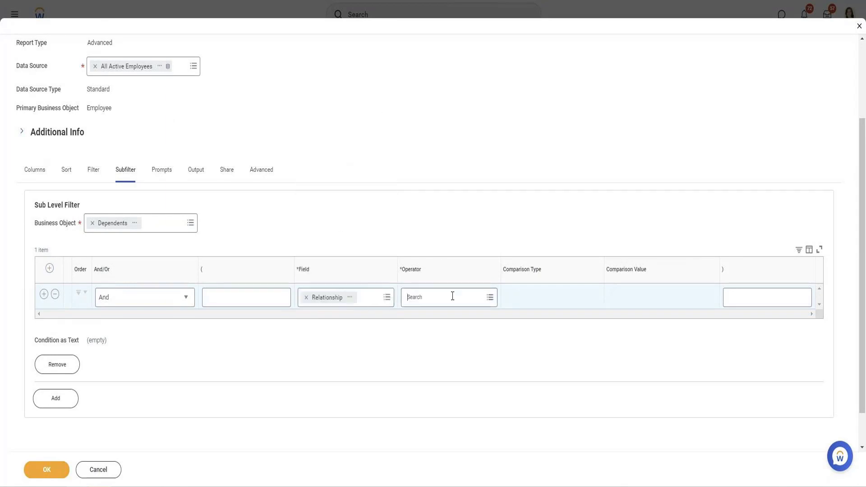
{"action": "type", "text": "in the"}
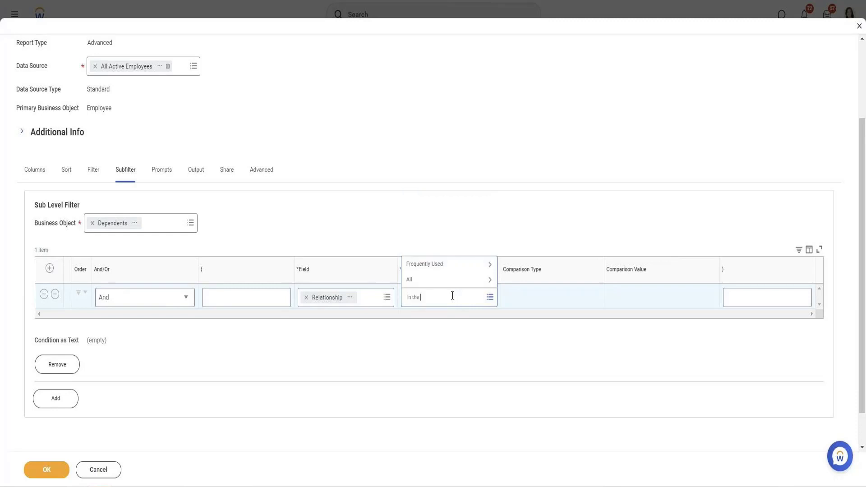
{"action": "key", "text": "Return"}
{"action": "left_click", "coordinate": [441, 263]}
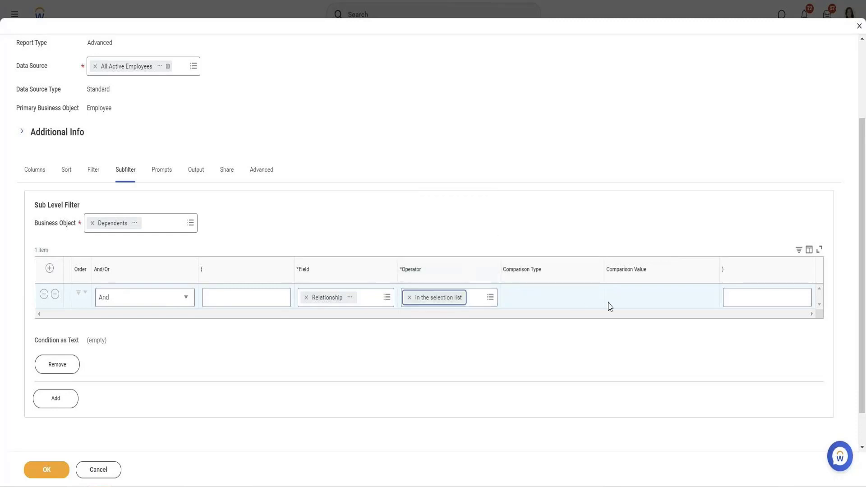
{"action": "left_click", "coordinate": [616, 300]}
{"action": "type", "text": "Chi"}
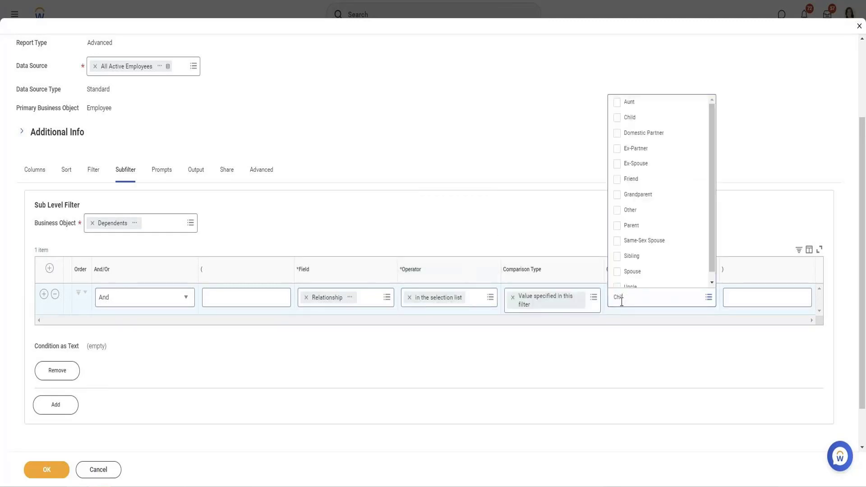
{"action": "type", "text": "ld"}
{"action": "key", "text": "Return"}
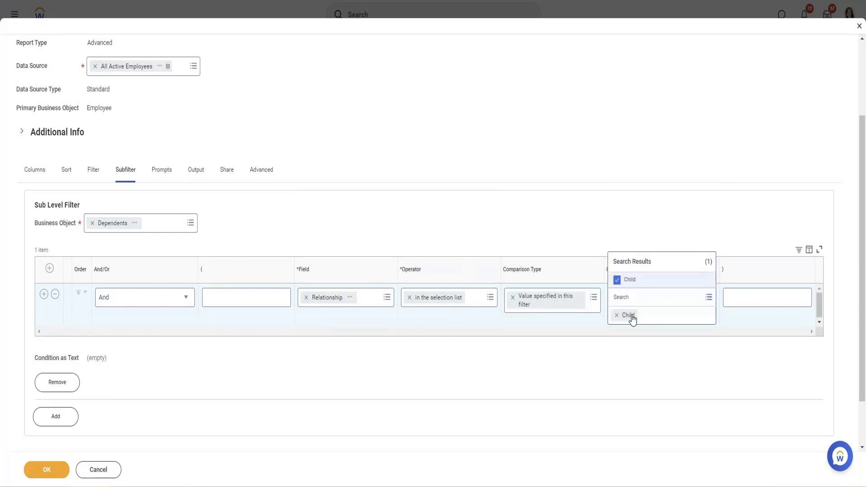
Save the report, run it, and check the Relationship column across the subfiltered results.
{"action": "left_click", "coordinate": [47, 470]}
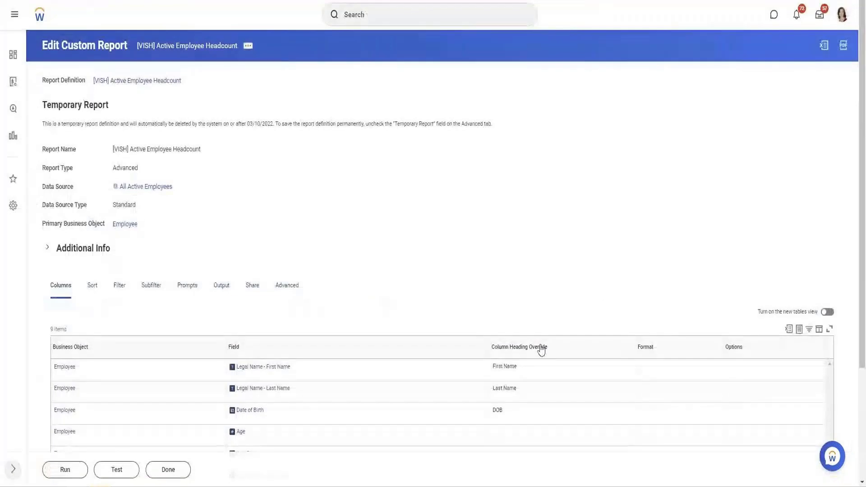
{"action": "left_click", "coordinate": [64, 470]}
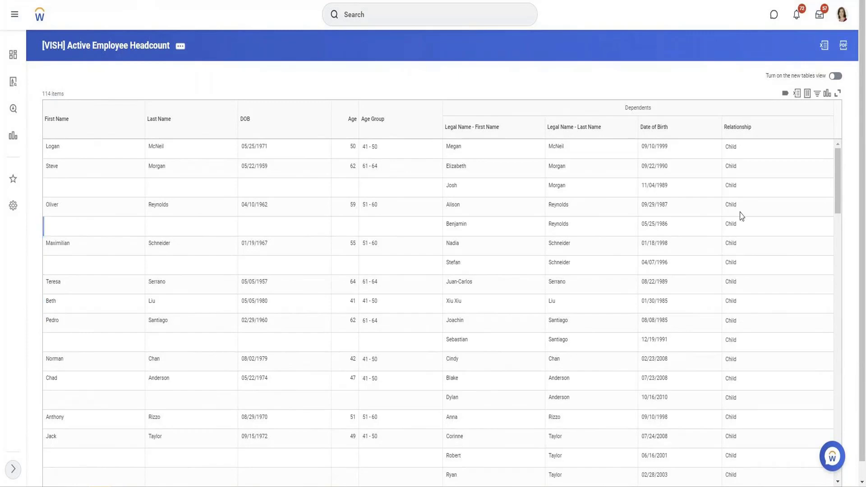
{"action": "scroll", "coordinate": [745, 402], "scroll_direction": "down", "scroll_amount": 7}
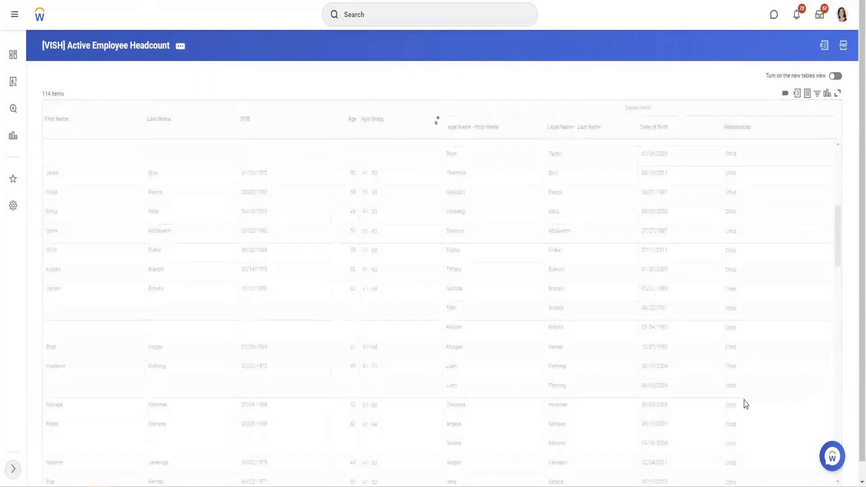
{"action": "scroll", "coordinate": [745, 402], "scroll_direction": "down", "scroll_amount": 2}
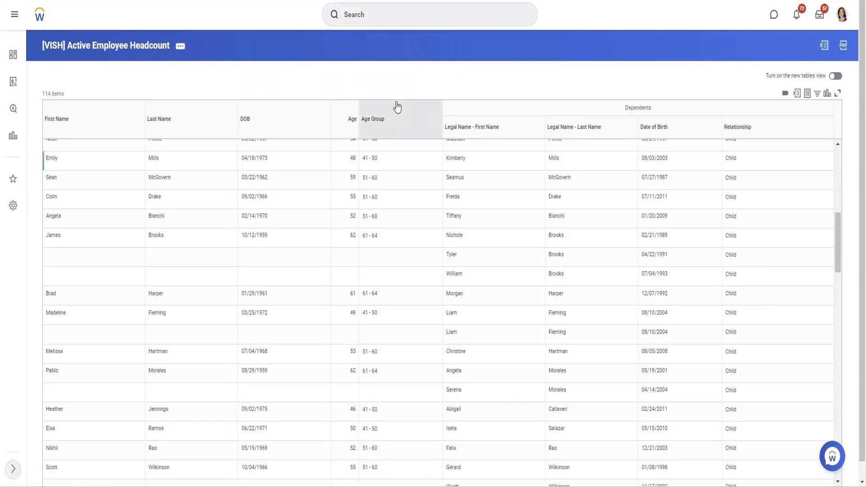
Reopen the report definition for editing from the report results.
{"action": "left_click", "coordinate": [180, 47]}
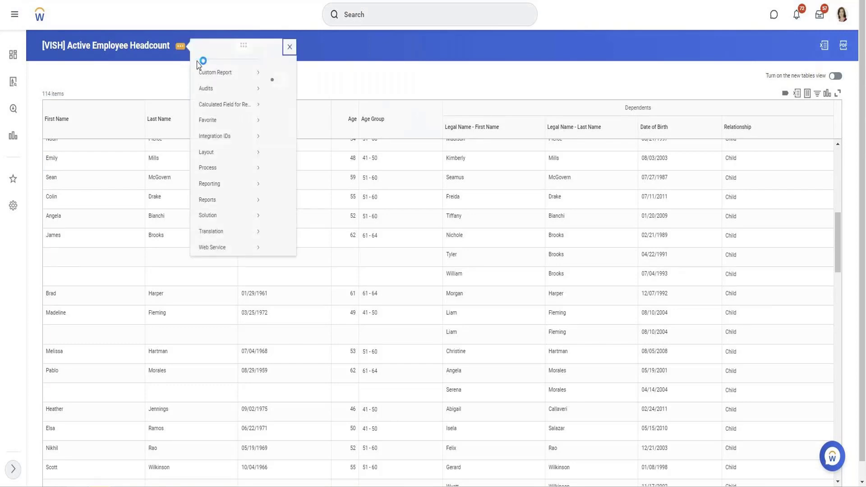
{"action": "mouse_move", "coordinate": [201, 72]}
{"action": "left_click", "coordinate": [285, 87]}
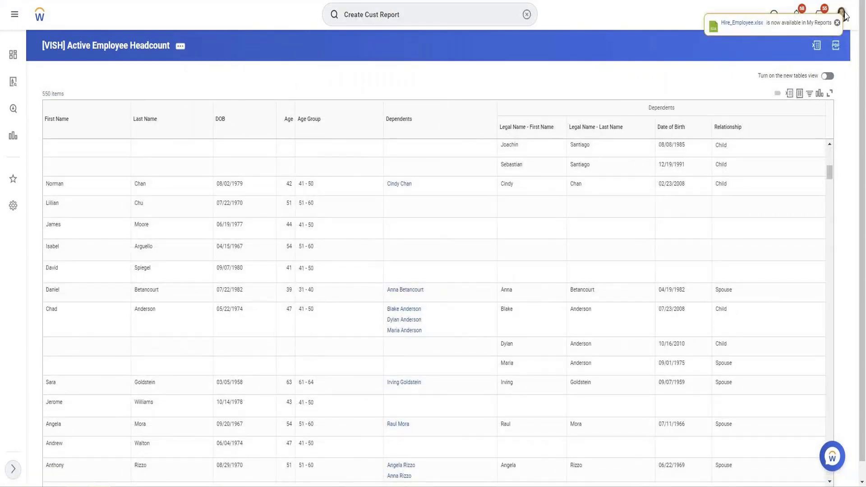
Dismiss the report notification and open the contact section of the signed-in worker's profile.
{"action": "left_click", "coordinate": [837, 23]}
{"action": "left_click", "coordinate": [842, 17]}
{"action": "left_click", "coordinate": [842, 17]}
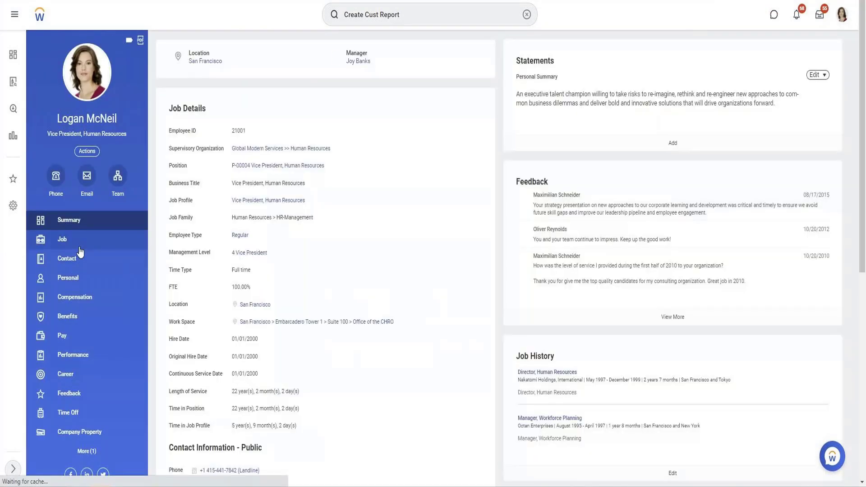
{"action": "left_click", "coordinate": [68, 257]}
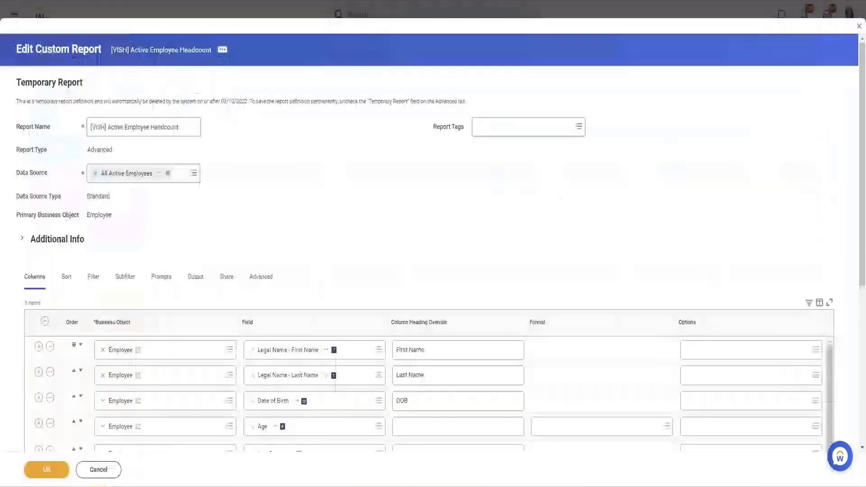
Add an Employee column below Age Group and set its field to Addresses.
{"action": "scroll", "coordinate": [194, 261], "scroll_direction": "down", "scroll_amount": 6}
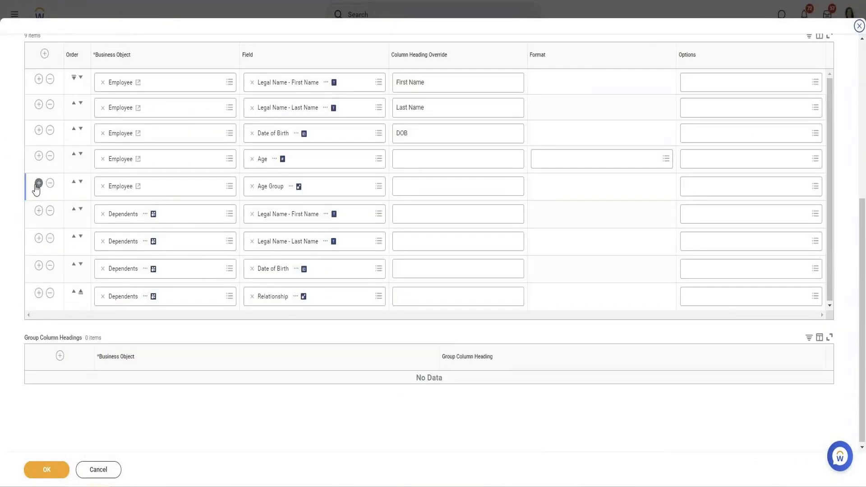
{"action": "left_click", "coordinate": [38, 184]}
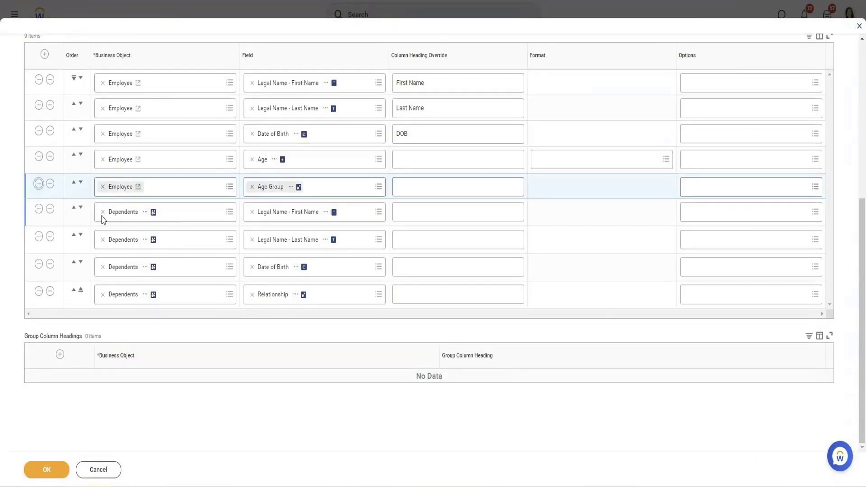
{"action": "left_click", "coordinate": [285, 215]}
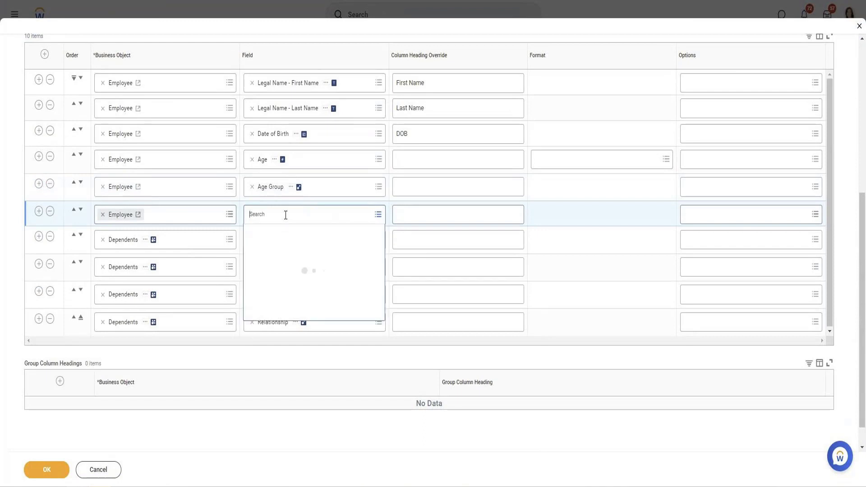
{"action": "type", "text": "Contact"}
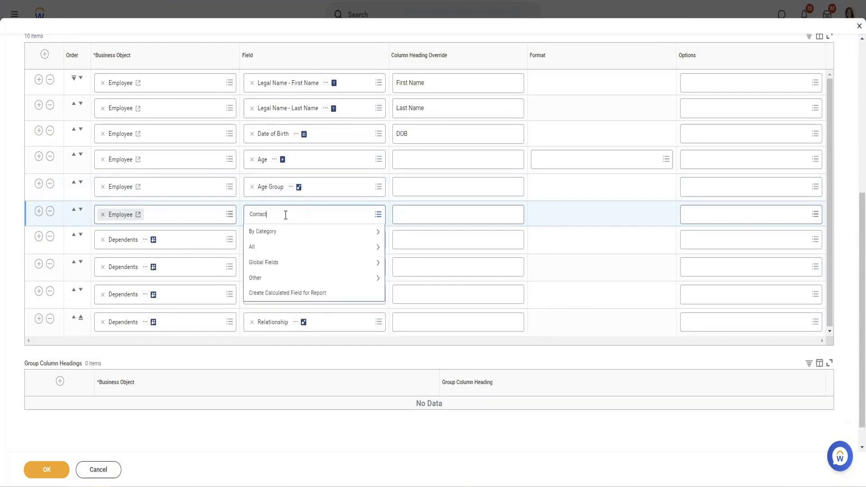
{"action": "key", "text": "Return"}
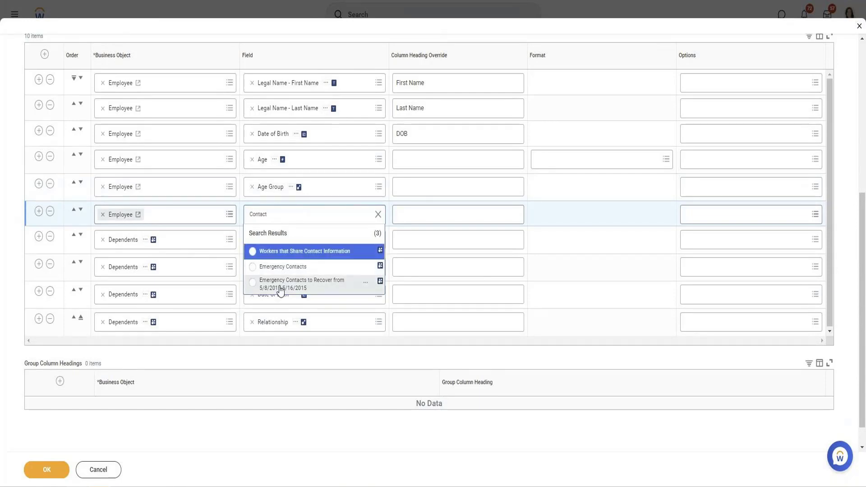
{"action": "double_click", "coordinate": [277, 217]}
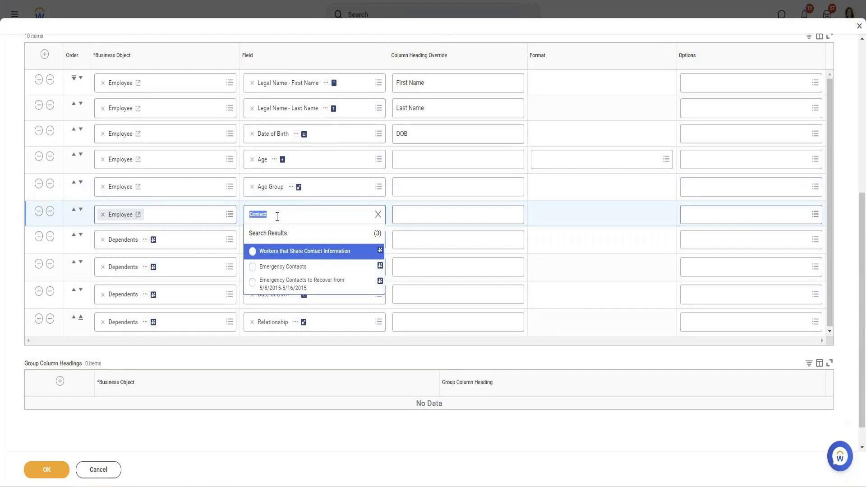
{"action": "type", "text": "Addresss"}
{"action": "key", "text": "BackSpace"}
{"action": "key", "text": "Return"}
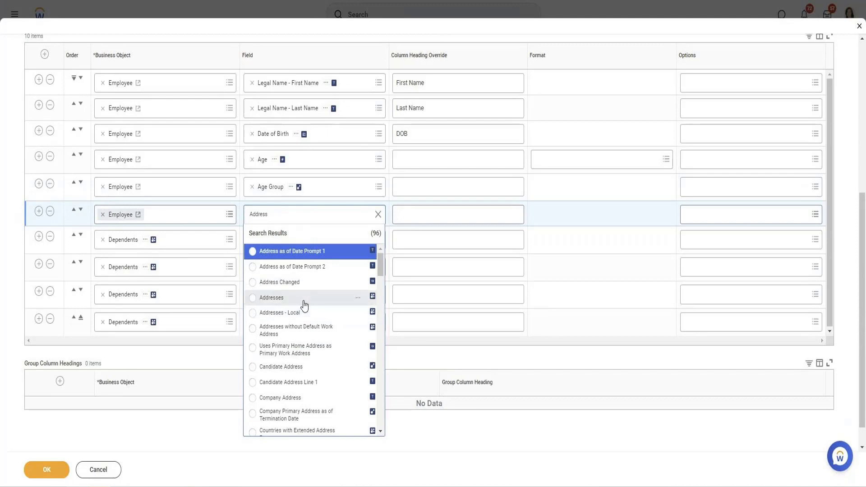
{"action": "left_click", "coordinate": [304, 299]}
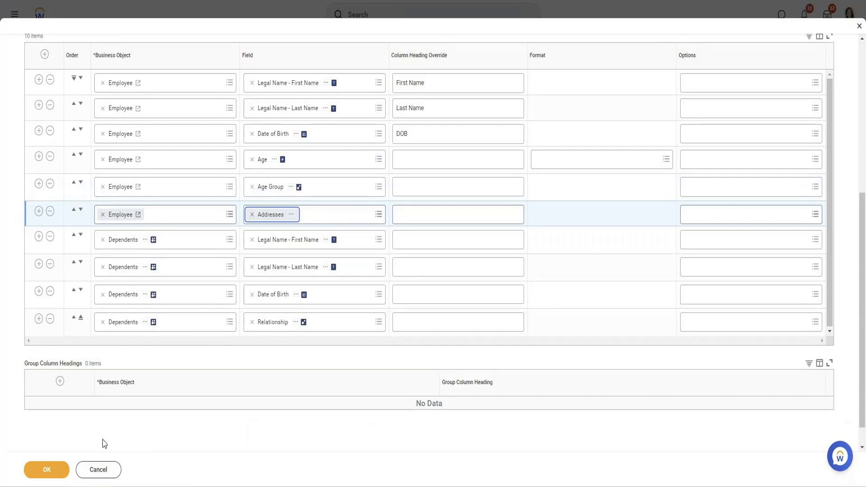
Save and run the report, and check the worker's home and work addresses in the profile's contact section.
{"action": "left_click", "coordinate": [56, 469]}
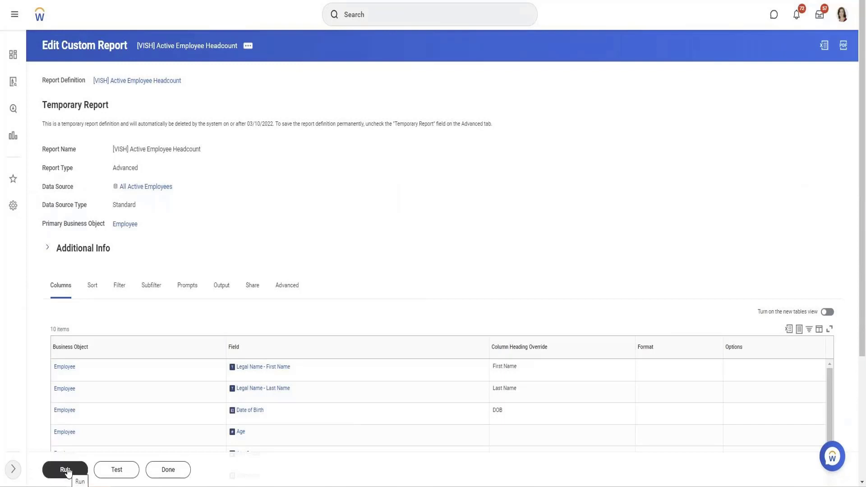
{"action": "left_click", "coordinate": [66, 471]}
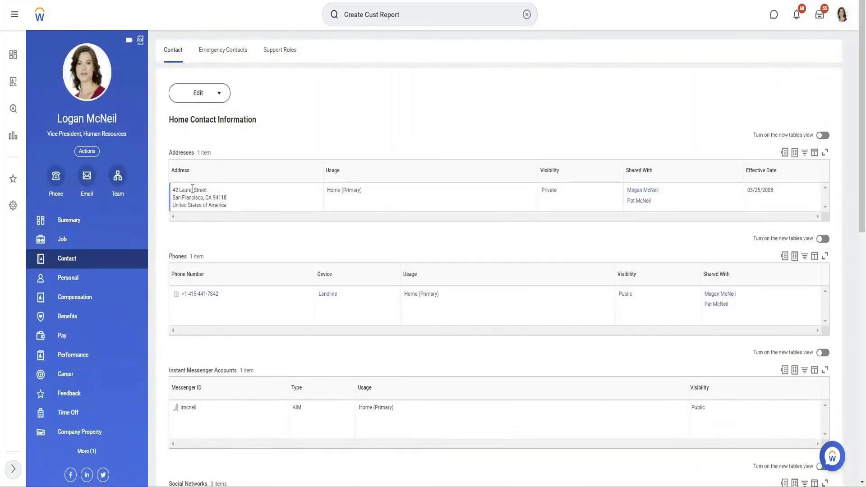
{"action": "triple_click", "coordinate": [193, 190]}
{"action": "scroll", "coordinate": [235, 309], "scroll_direction": "down", "scroll_amount": 9}
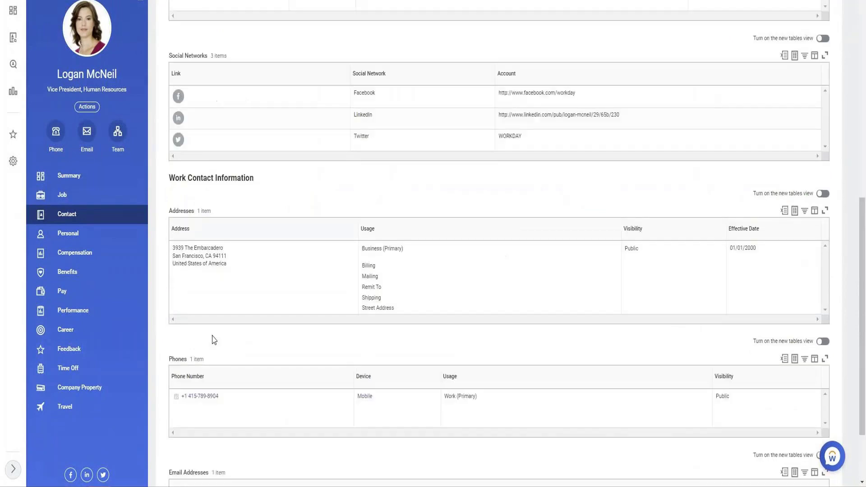
{"action": "triple_click", "coordinate": [208, 248]}
{"action": "scroll", "coordinate": [311, 331], "scroll_direction": "down", "scroll_amount": 1}
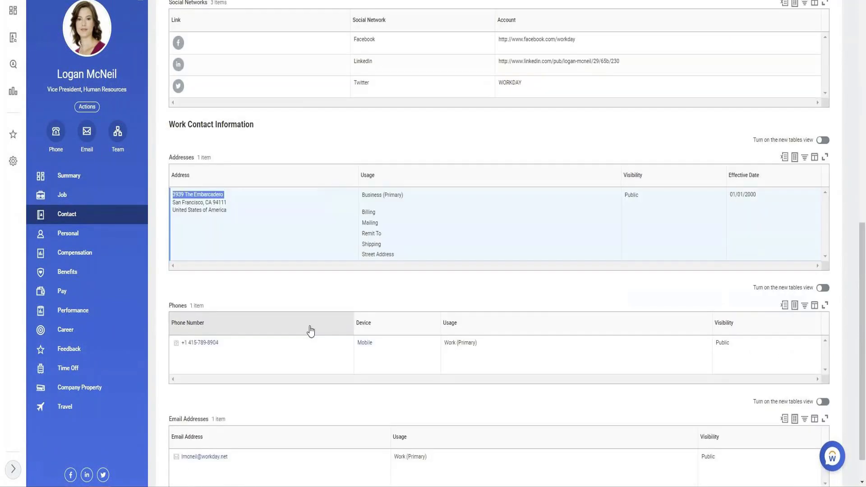
{"action": "scroll", "coordinate": [307, 328], "scroll_direction": "up", "scroll_amount": 4}
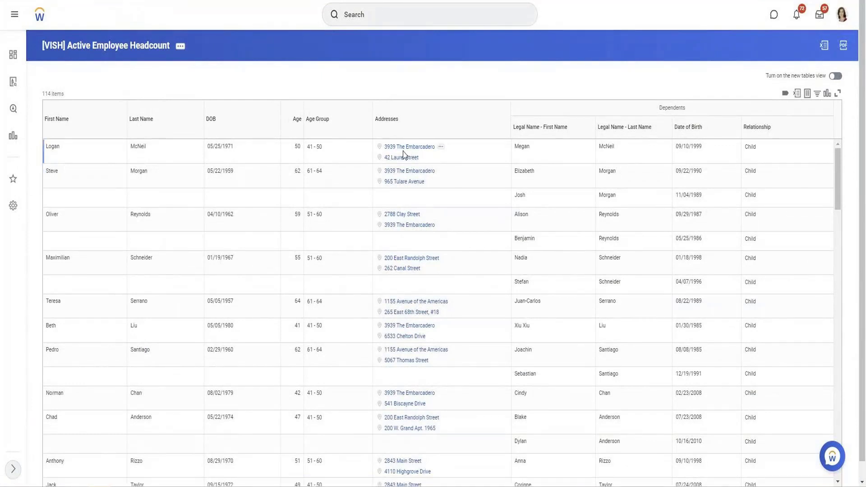
Return to editing the custom report definition from the results with the Addresses column.
{"action": "left_click", "coordinate": [180, 46]}
{"action": "mouse_move", "coordinate": [221, 83]}
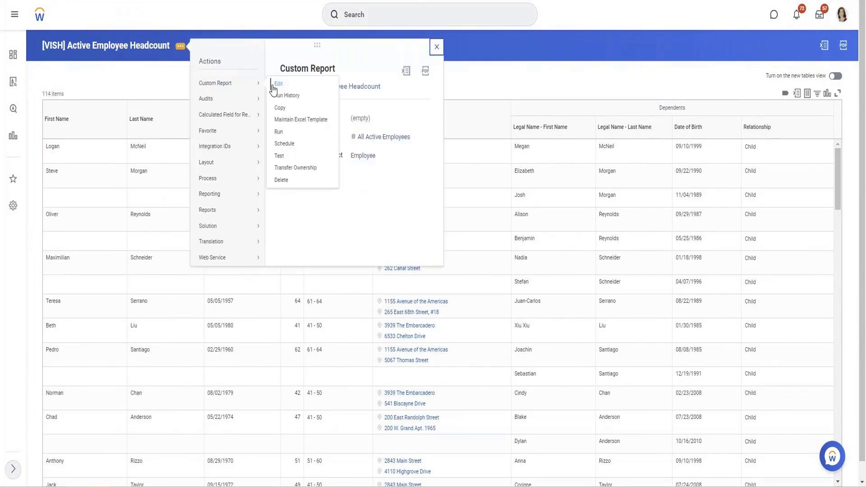
{"action": "left_click", "coordinate": [279, 86]}
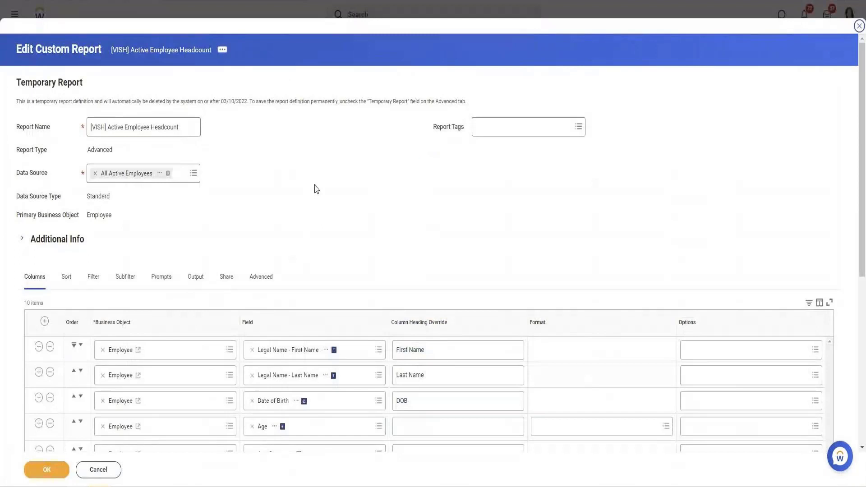
Add a column below the Employee Addresses row with Addresses as its business object and Address as its field.
{"action": "scroll", "coordinate": [317, 189], "scroll_direction": "down", "scroll_amount": 5}
{"action": "left_click", "coordinate": [39, 265]}
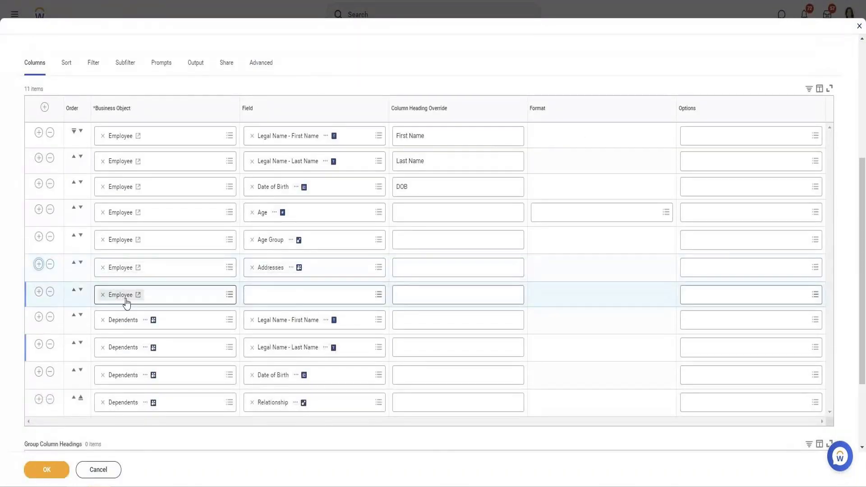
{"action": "left_click", "coordinate": [186, 295]}
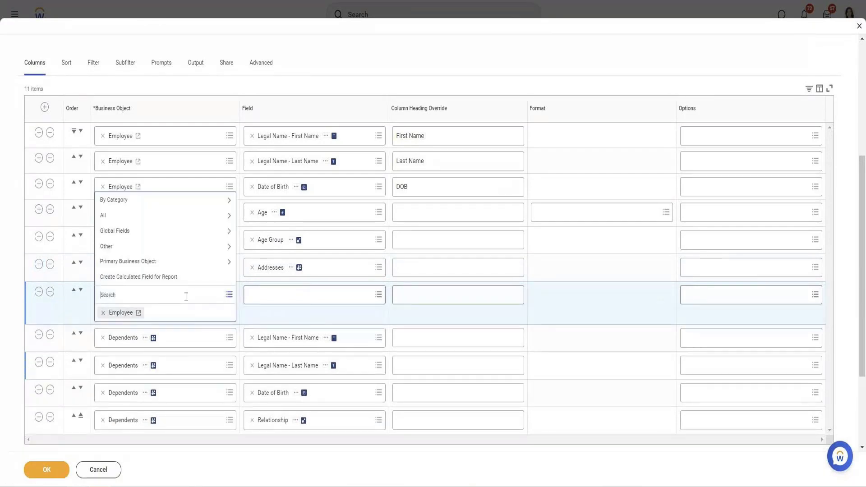
{"action": "type", "text": "Addresses"}
{"action": "key", "text": "Return"}
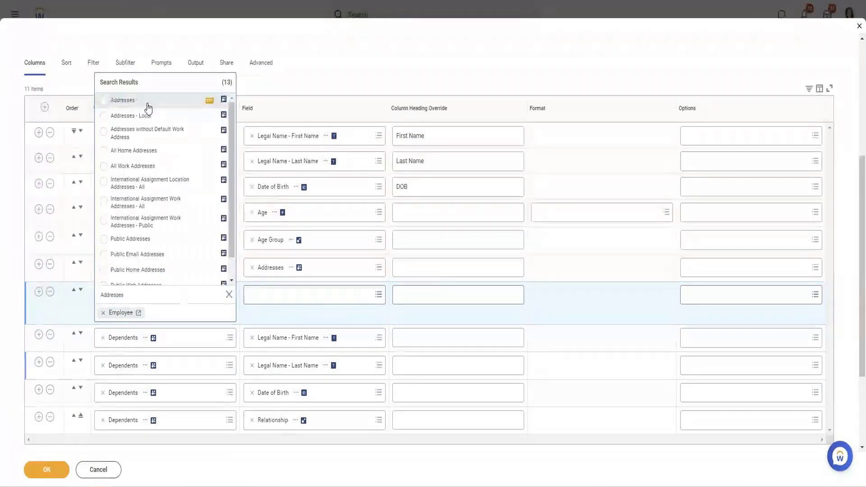
{"action": "left_click", "coordinate": [147, 103]}
{"action": "left_click", "coordinate": [289, 295]}
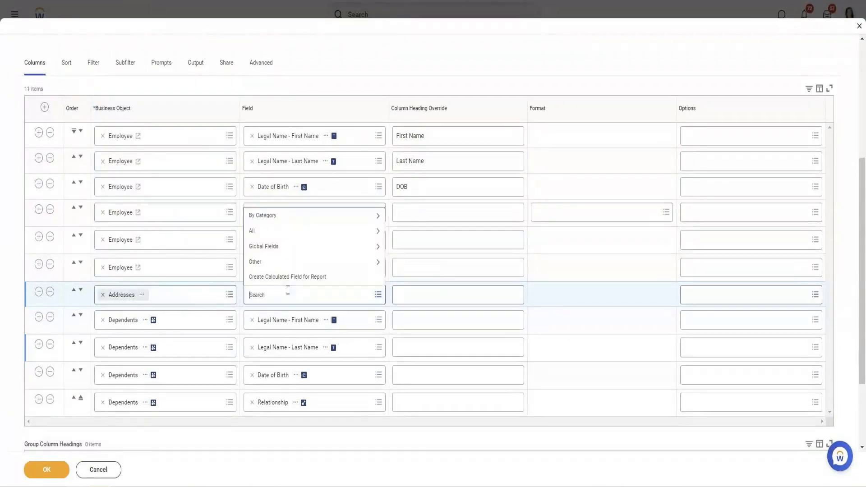
{"action": "type", "text": "Address"}
{"action": "key", "text": "Return"}
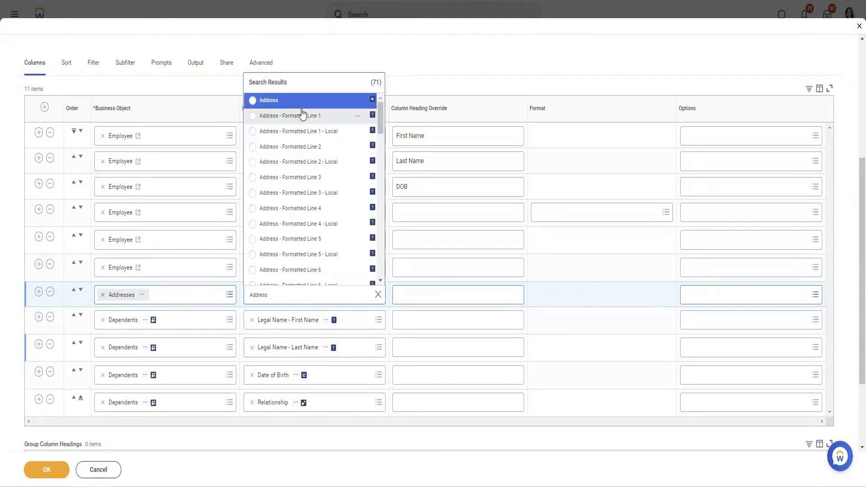
{"action": "left_click", "coordinate": [283, 103]}
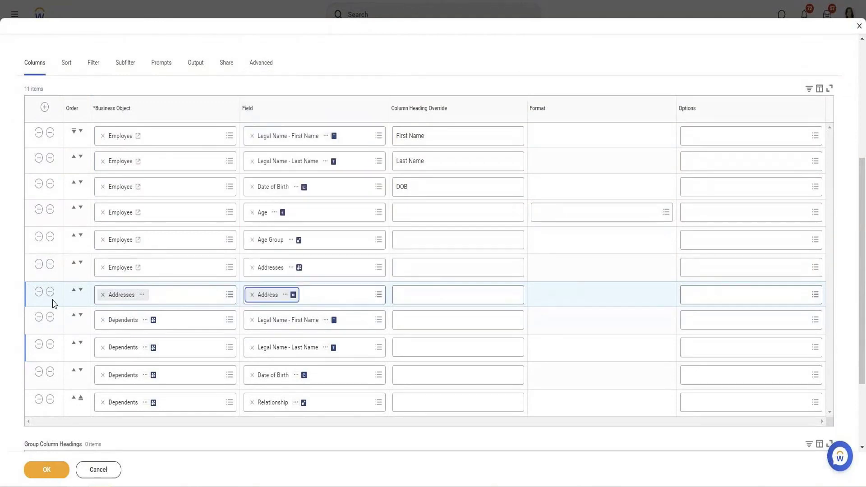
Add another Addresses column below the Address row and set its field to Address Usage.
{"action": "left_click", "coordinate": [39, 292]}
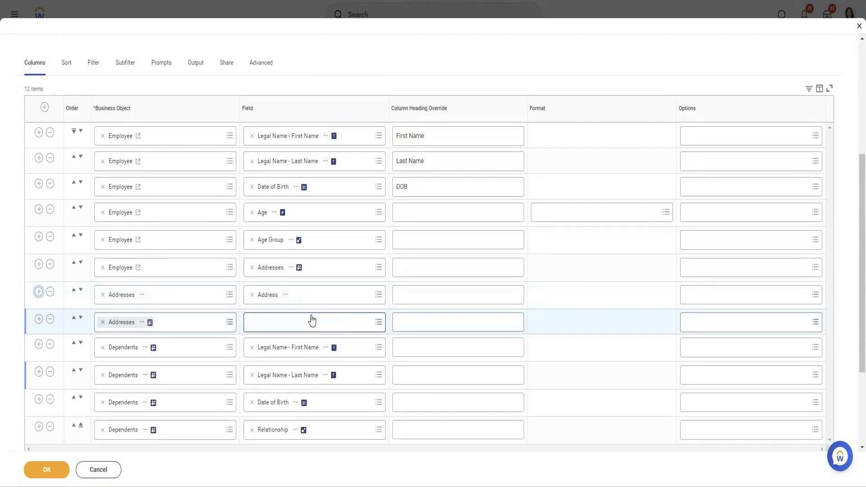
{"action": "left_click", "coordinate": [311, 321]}
{"action": "type", "text": "Address type"}
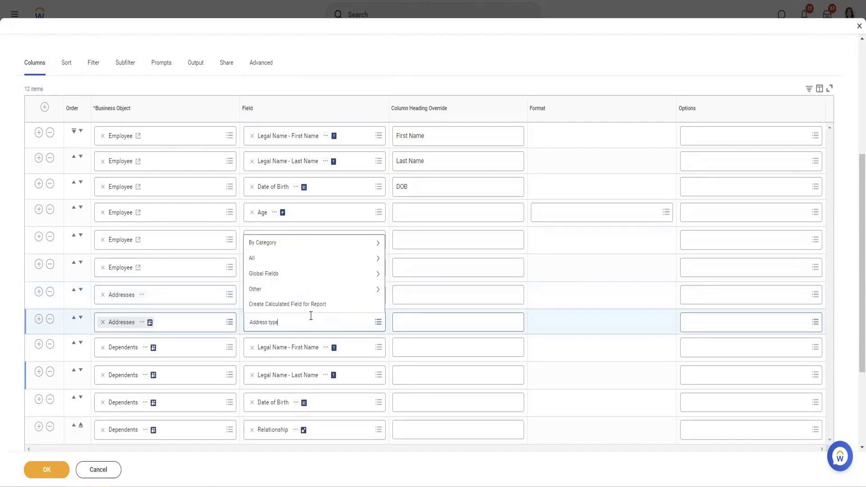
{"action": "key", "text": "Return"}
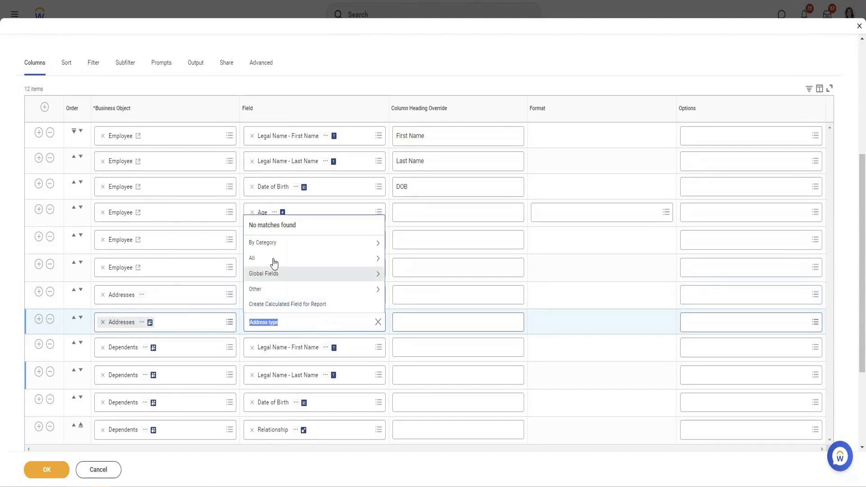
{"action": "left_click", "coordinate": [273, 243]}
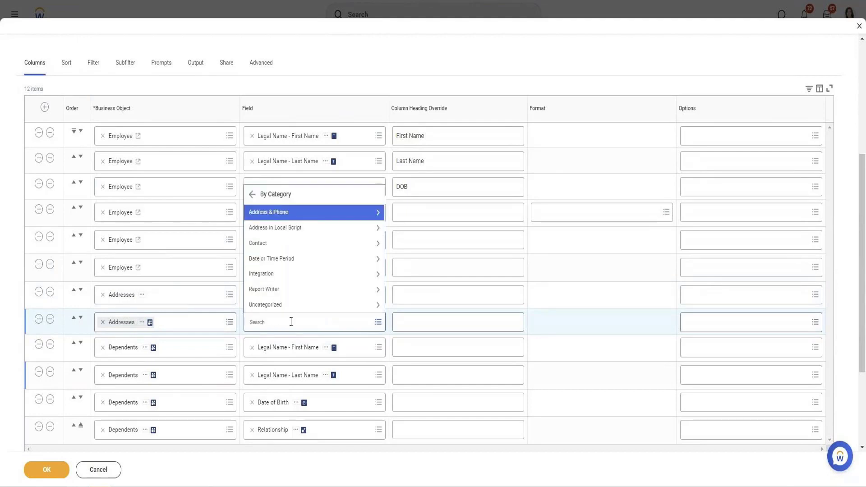
{"action": "left_click", "coordinate": [291, 321]}
{"action": "type", "text": "USage"}
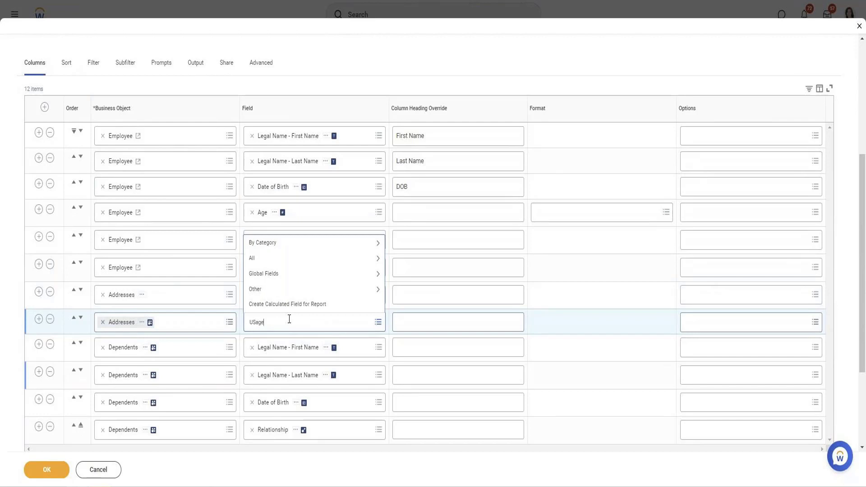
{"action": "key", "text": "Return"}
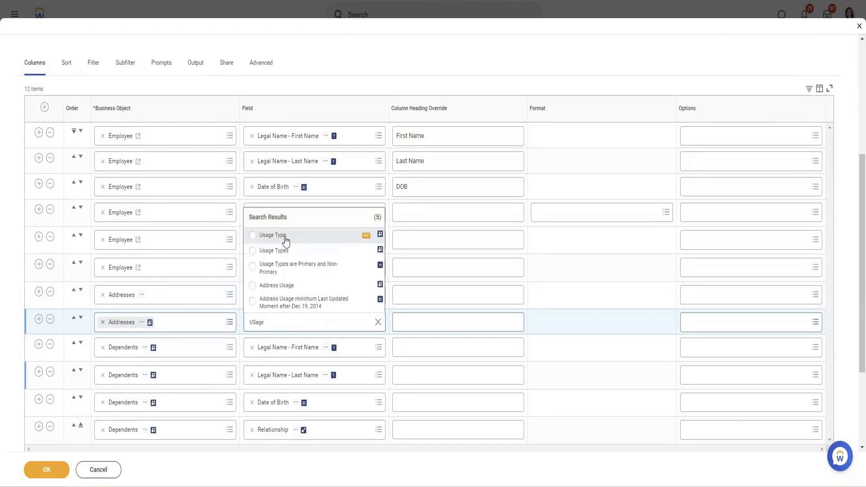
{"action": "left_click", "coordinate": [286, 238]}
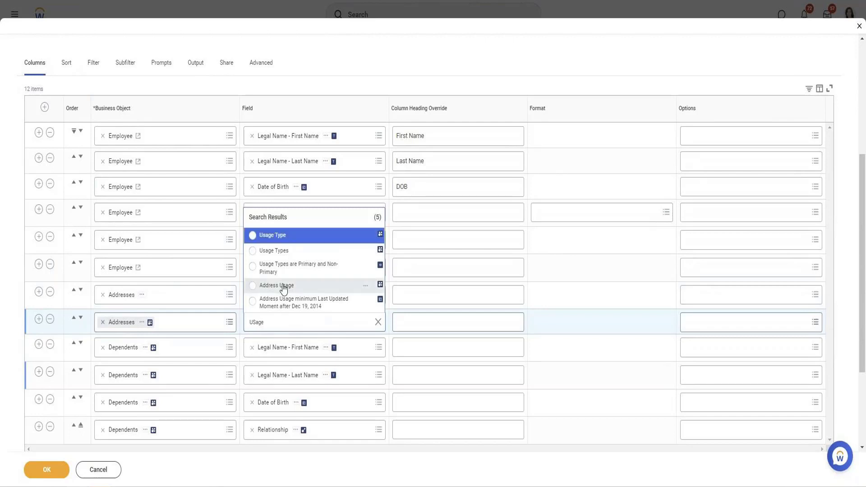
{"action": "left_click", "coordinate": [284, 289]}
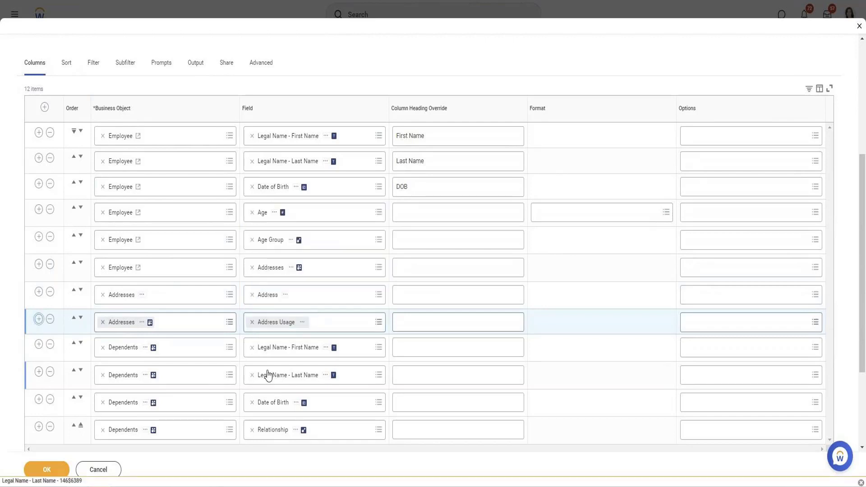
Add a third Addresses column below Address Usage and set its field to Usage Type.
{"action": "left_click", "coordinate": [280, 348]}
{"action": "type", "text": "Add"}
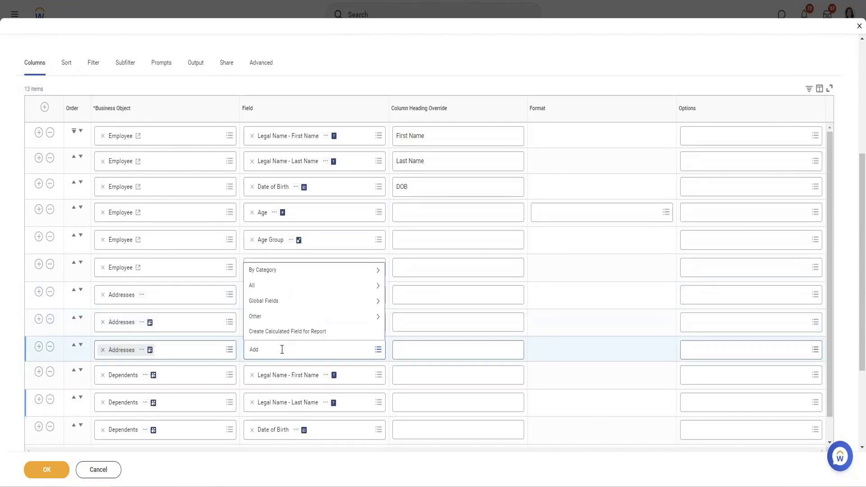
{"action": "type", "text": "ress"}
{"action": "key", "text": "BackSpace"}
{"action": "key", "text": "BackSpace"}
{"action": "key", "text": "BackSpace"}
{"action": "key", "text": "BackSpace"}
{"action": "key", "text": "BackSpace"}
{"action": "key", "text": "BackSpace"}
{"action": "key", "text": "BackSpace"}
{"action": "type", "text": "usa"}
{"action": "key", "text": "Return"}
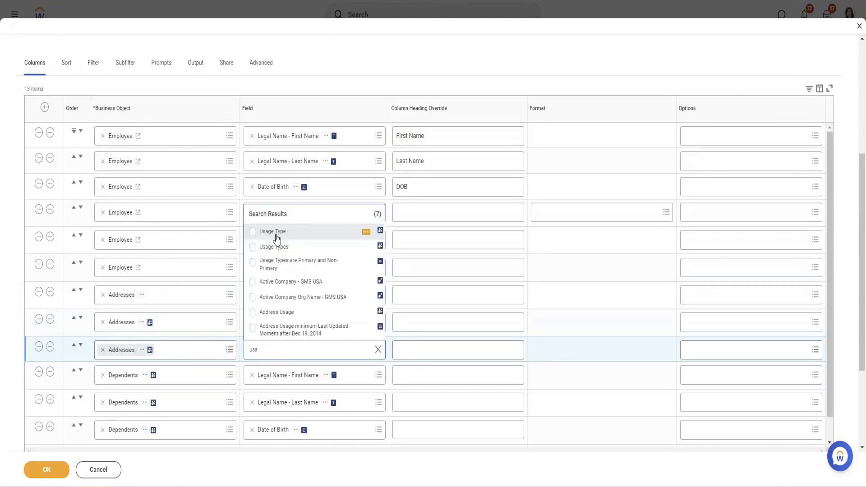
{"action": "left_click", "coordinate": [277, 232]}
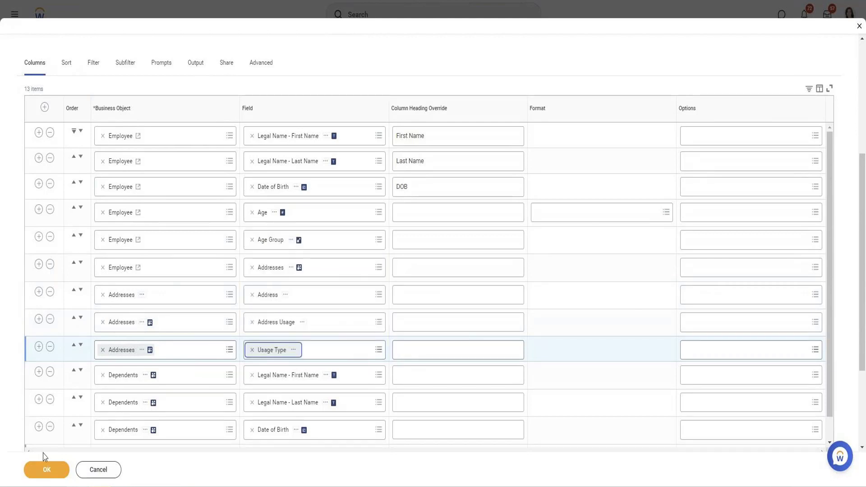
Save the report, run it, and check the Usage Type column in the results.
{"action": "left_click", "coordinate": [44, 469]}
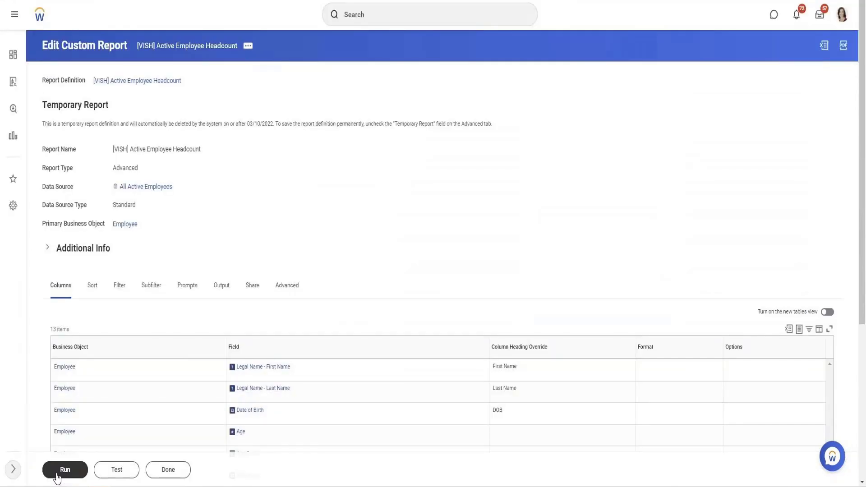
{"action": "left_click", "coordinate": [59, 476]}
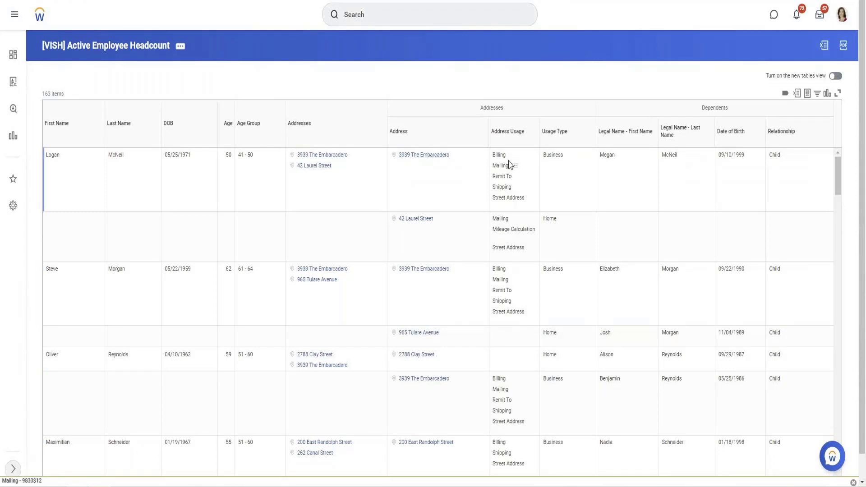
{"action": "double_click", "coordinate": [557, 156]}
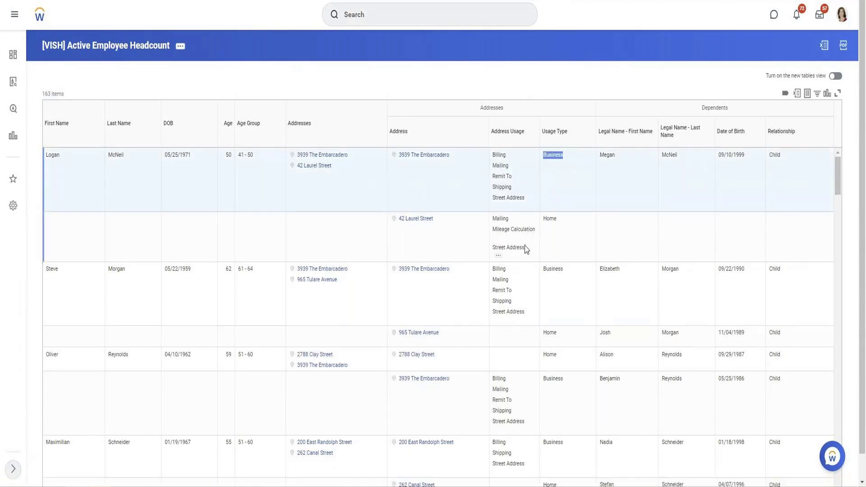
Compare the Usage Type values with the Address Usage column in the report results.
{"action": "double_click", "coordinate": [550, 219]}
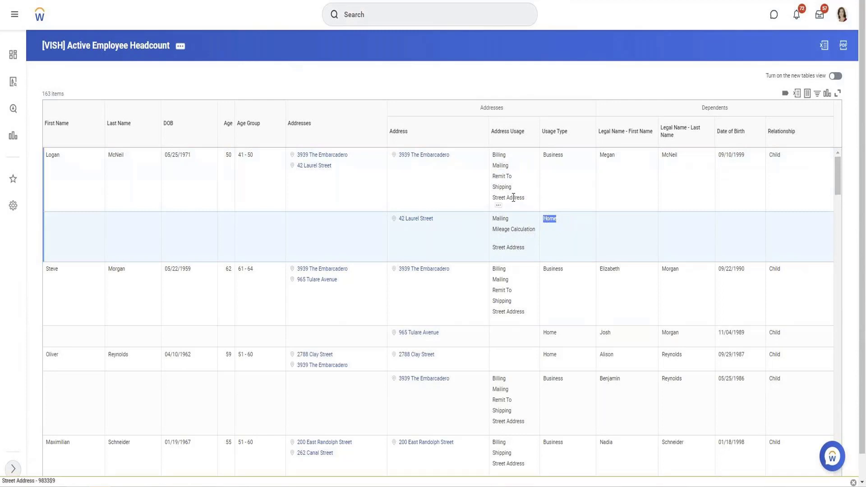
{"action": "left_click", "coordinate": [528, 134]}
{"action": "left_click_drag", "start_coordinate": [525, 133], "coordinate": [505, 132]}
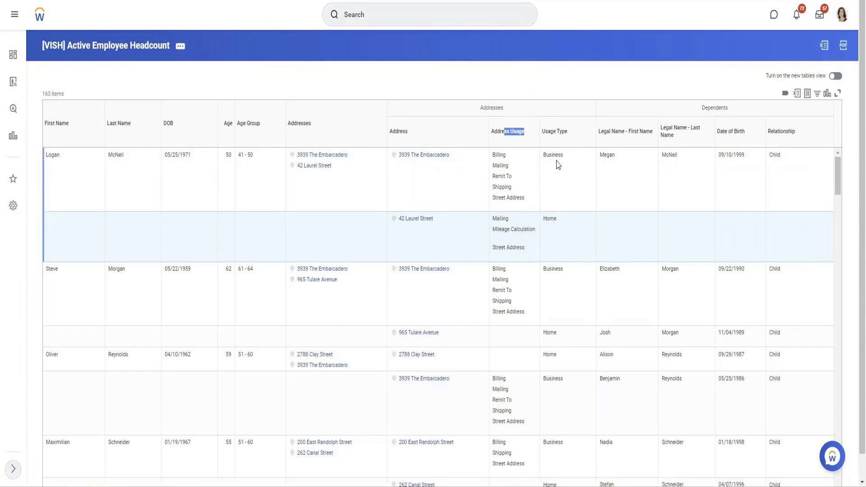
Reopen the report for editing, check the Address Usage field's description, and remove the Address Usage column, accepting the change.
{"action": "left_click", "coordinate": [180, 46]}
{"action": "mouse_move", "coordinate": [220, 79]}
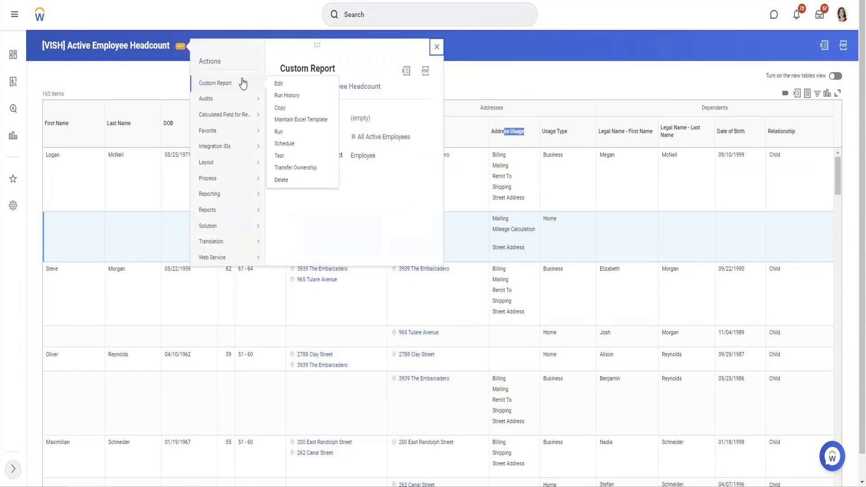
{"action": "left_click", "coordinate": [281, 83]}
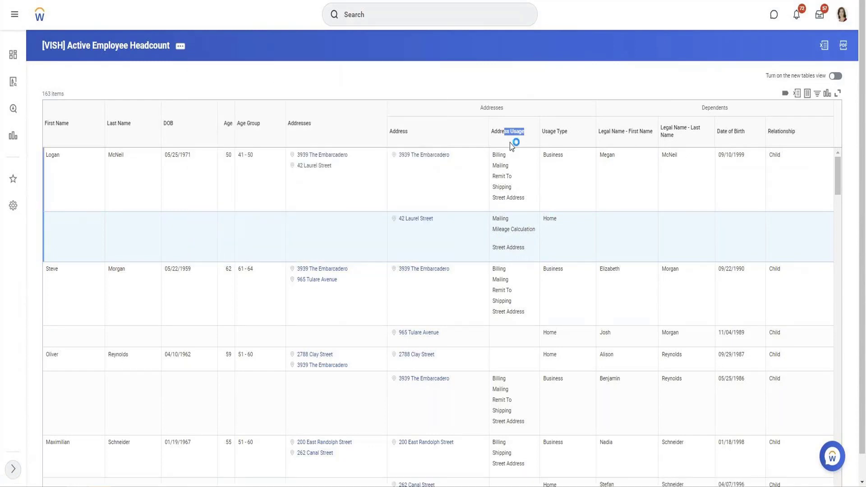
{"action": "scroll", "coordinate": [135, 158], "scroll_direction": "down", "scroll_amount": 5}
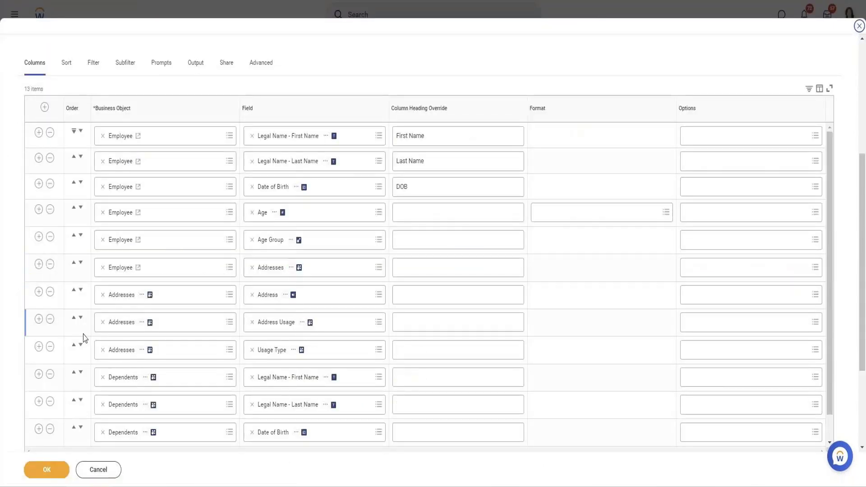
{"action": "left_click", "coordinate": [305, 325]}
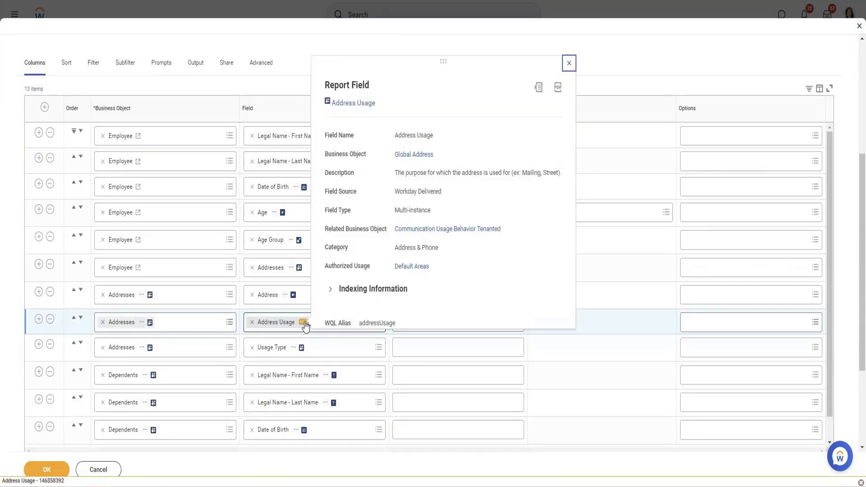
{"action": "left_click_drag", "start_coordinate": [409, 172], "coordinate": [500, 199]}
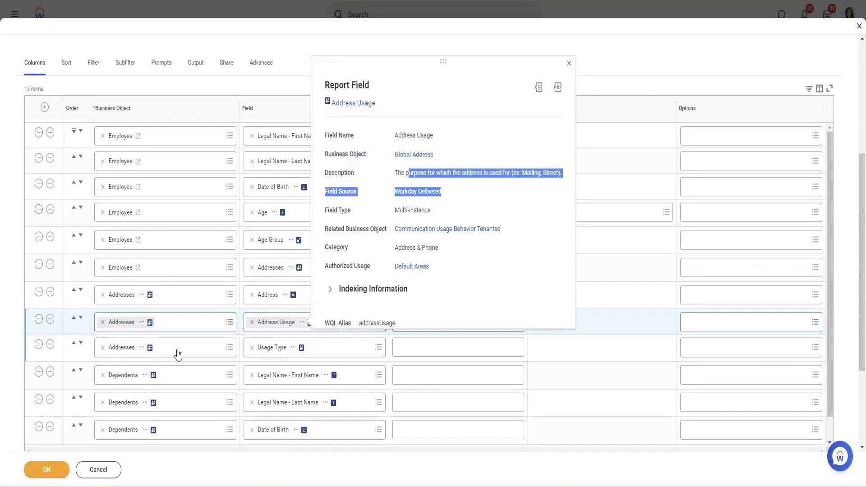
{"action": "left_click", "coordinate": [51, 319]}
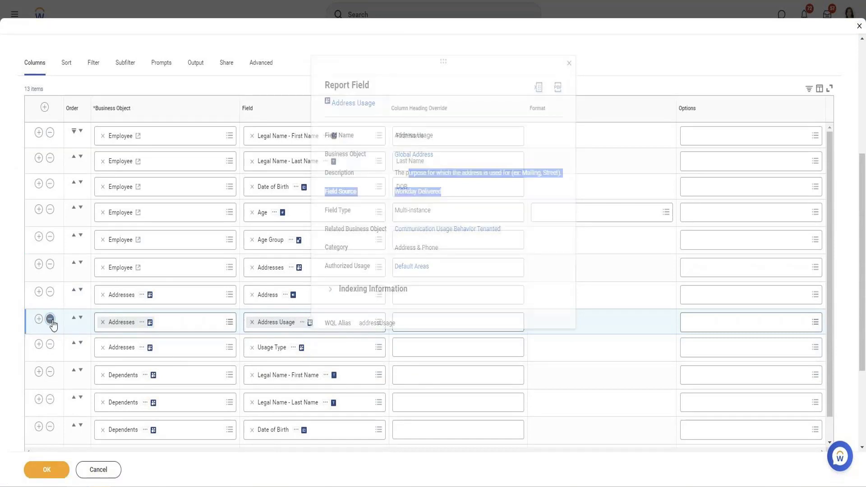
{"action": "left_click", "coordinate": [47, 470]}
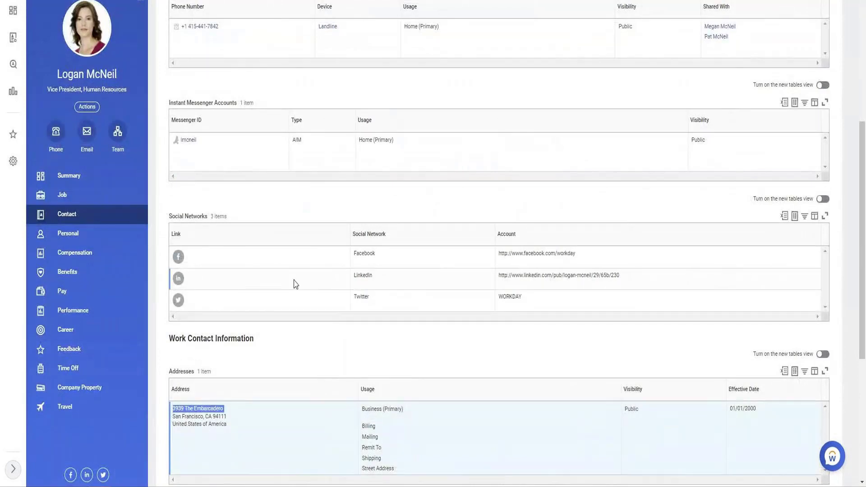
Check the address listed under Home Contact Information on the worker's contact page.
{"action": "scroll", "coordinate": [193, 149], "scroll_direction": "up", "scroll_amount": 5}
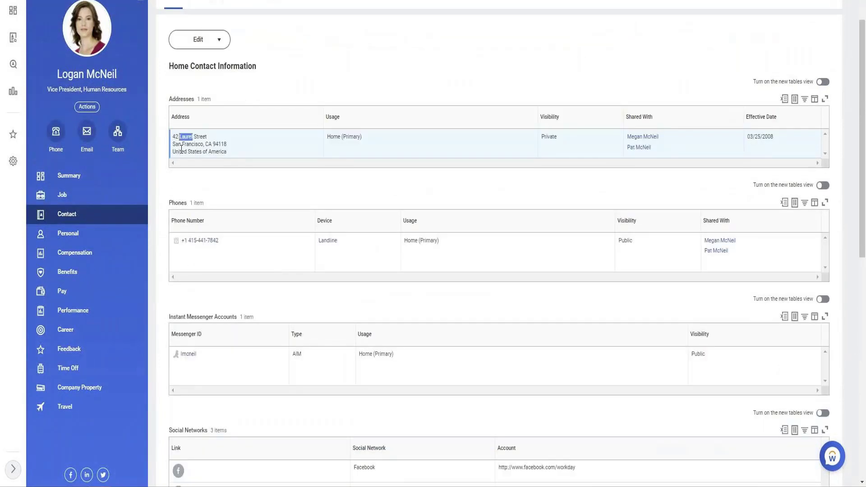
{"action": "left_click_drag", "start_coordinate": [178, 145], "coordinate": [232, 149]}
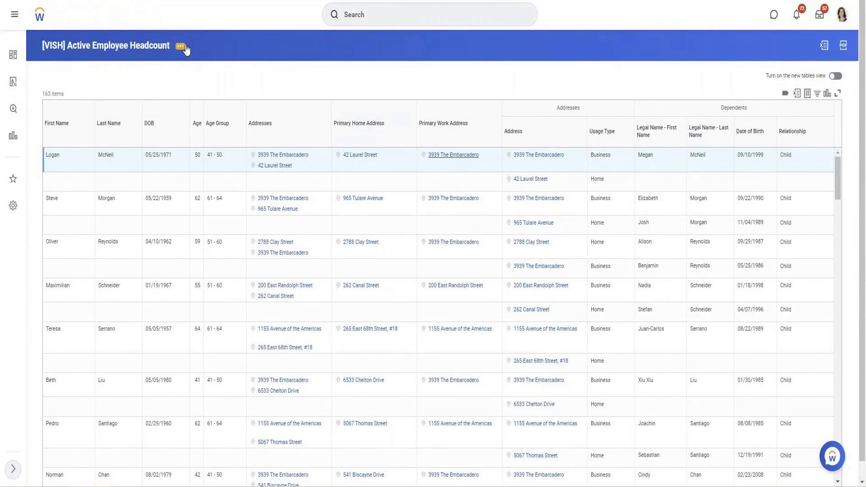
Reopen the report for editing and remove the Employee column that uses the Addresses field.
{"action": "left_click", "coordinate": [184, 47]}
{"action": "mouse_move", "coordinate": [251, 82]}
{"action": "left_click", "coordinate": [279, 74]}
{"action": "scroll", "coordinate": [335, 195], "scroll_direction": "down", "scroll_amount": 5}
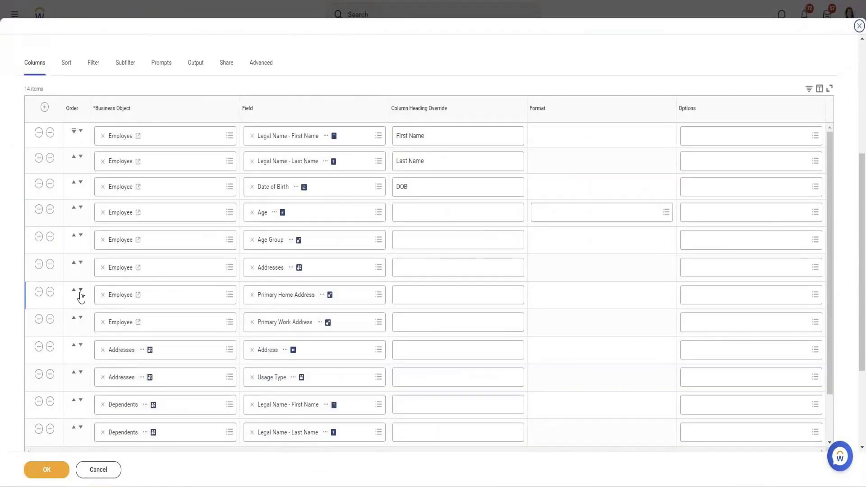
{"action": "left_click", "coordinate": [50, 264]}
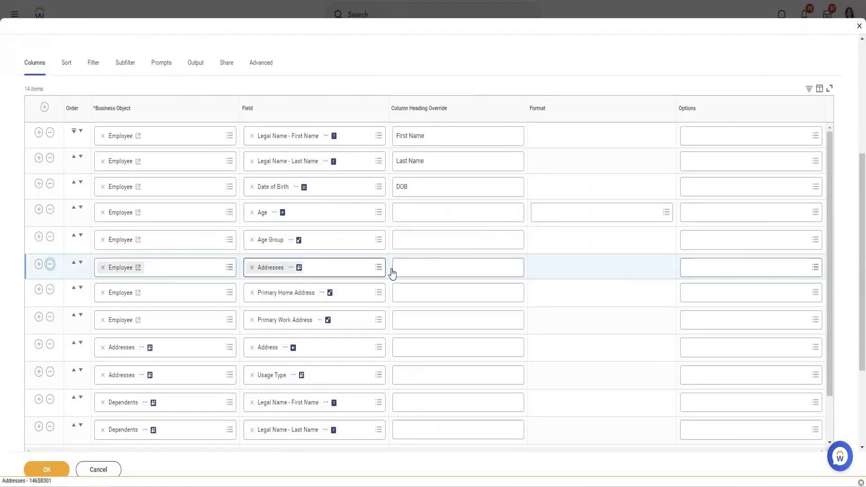
Add an Employee column below Primary Home Address and set its field to Primary Home Address - City.
{"action": "left_click", "coordinate": [38, 265]}
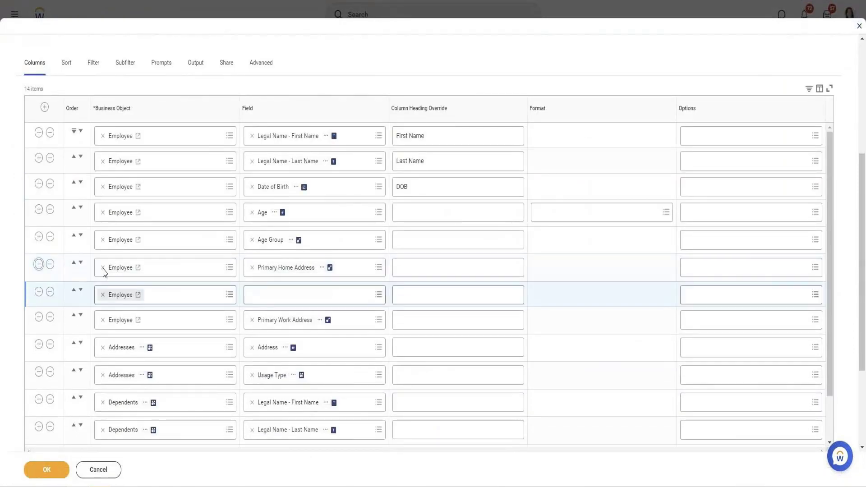
{"action": "right_click", "coordinate": [321, 267]}
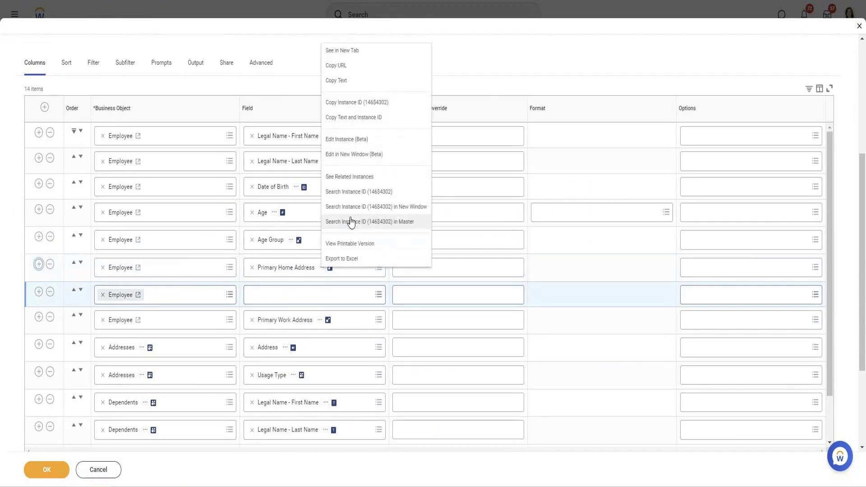
{"action": "left_click", "coordinate": [295, 288]}
{"action": "type", "text": "Prim"}
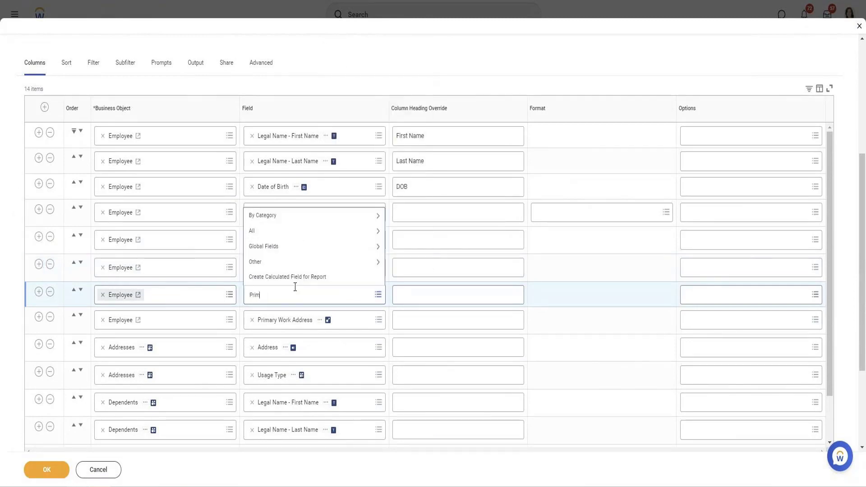
{"action": "type", "text": "ary Home"}
{"action": "key", "text": "Return"}
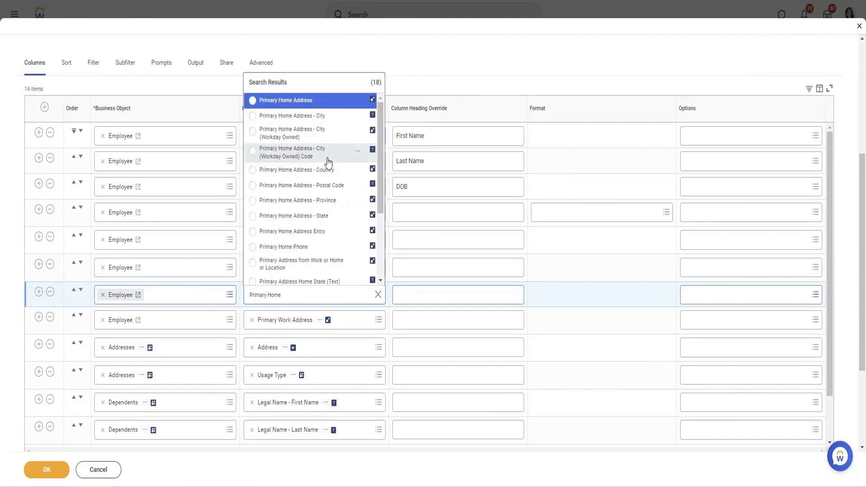
{"action": "left_click", "coordinate": [320, 116]}
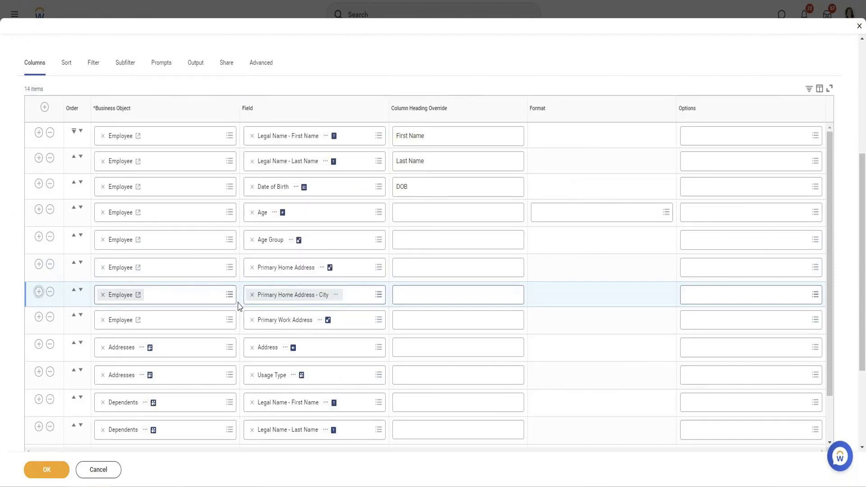
Add another Employee column below Primary Home Address - City and set its field to Primary Home Address - State.
{"action": "left_click", "coordinate": [321, 321]}
{"action": "type", "text": "Primay"}
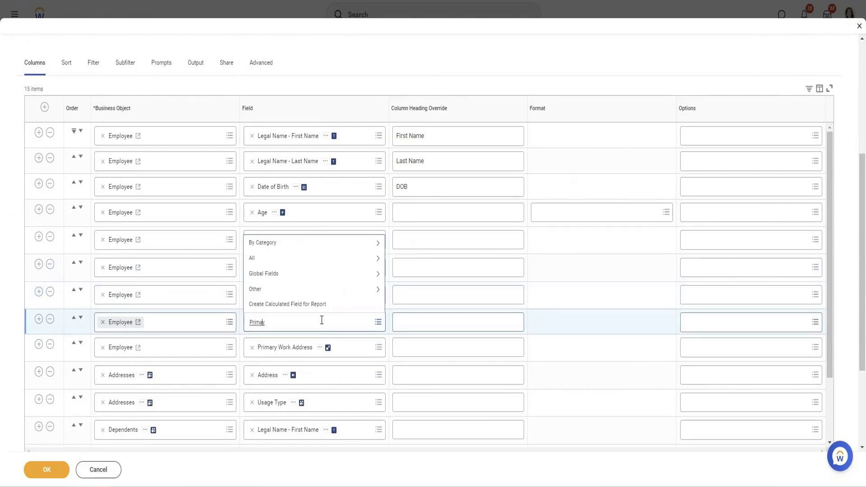
{"action": "key", "text": "BackSpace"}
{"action": "type", "text": "ry"}
{"action": "type", "text": " hom,e"}
{"action": "type", "text": " Stat"}
{"action": "type", "text": "e"}
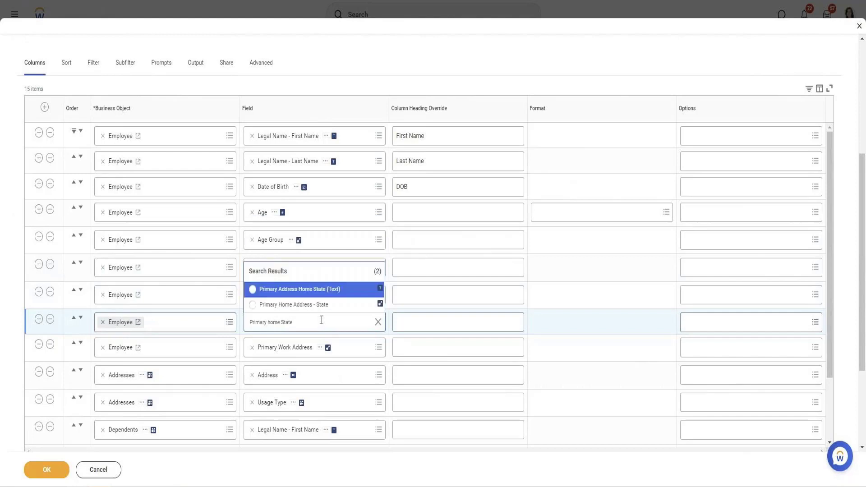
{"action": "left_click", "coordinate": [321, 305]}
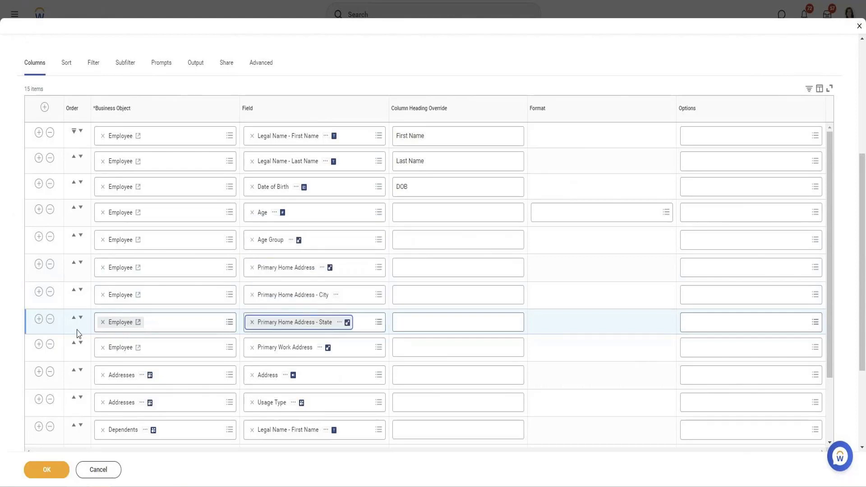
Add an Employee column below Primary Home Address - State and search its field options for "Primary home County".
{"action": "left_click", "coordinate": [38, 319]}
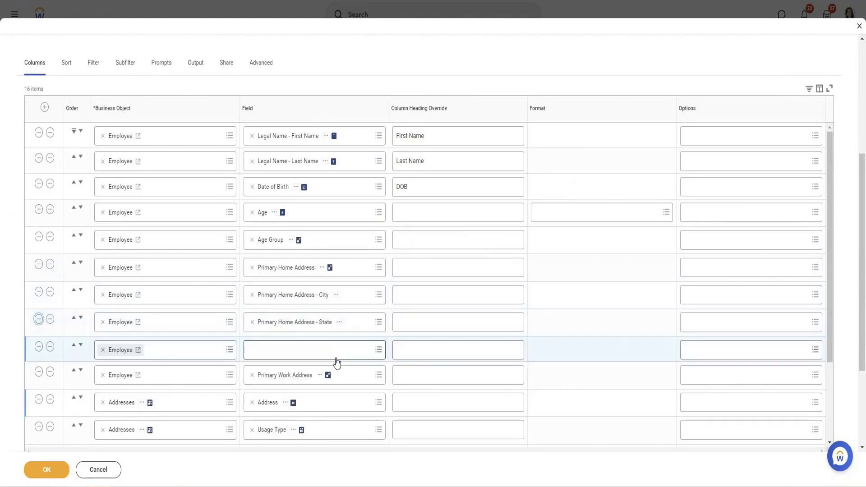
{"action": "left_click", "coordinate": [333, 350]}
{"action": "type", "text": "Primary home"}
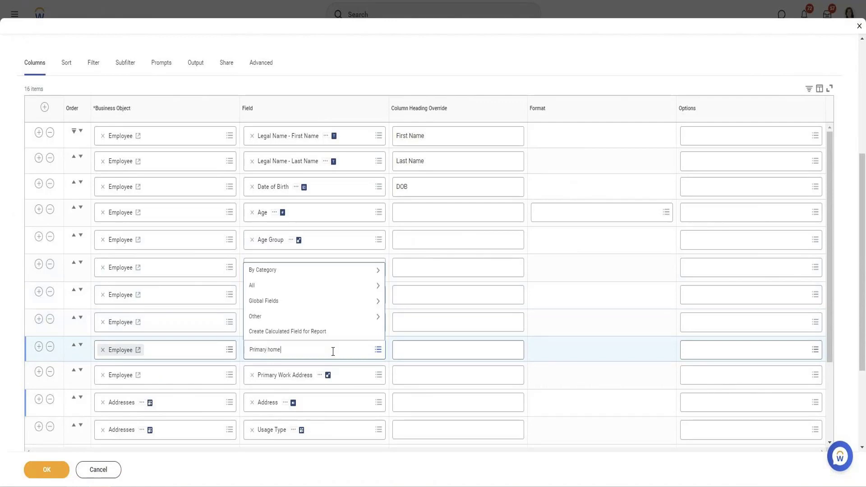
{"action": "type", "text": " Countyr"}
{"action": "key", "text": "Return"}
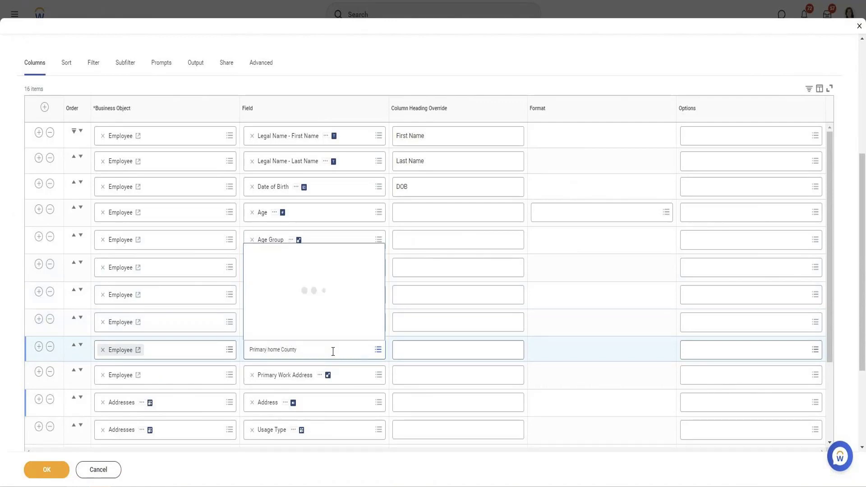
{"action": "left_click", "coordinate": [296, 350]}
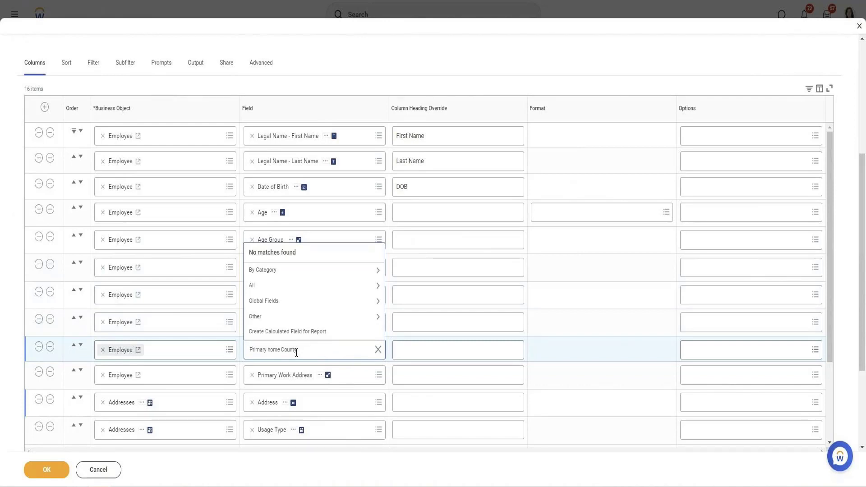
{"action": "key", "text": "BackSpace"}
{"action": "key", "text": "BackSpace"}
{"action": "right_click", "coordinate": [294, 350]}
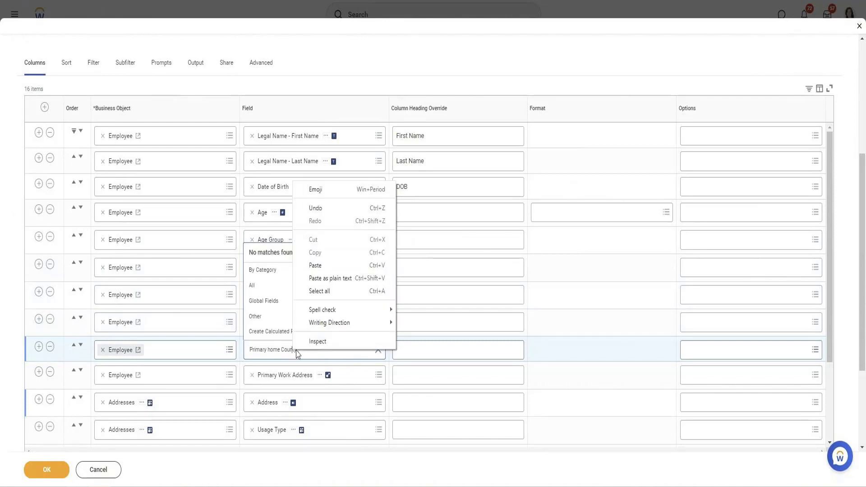
{"action": "left_click", "coordinate": [289, 331]}
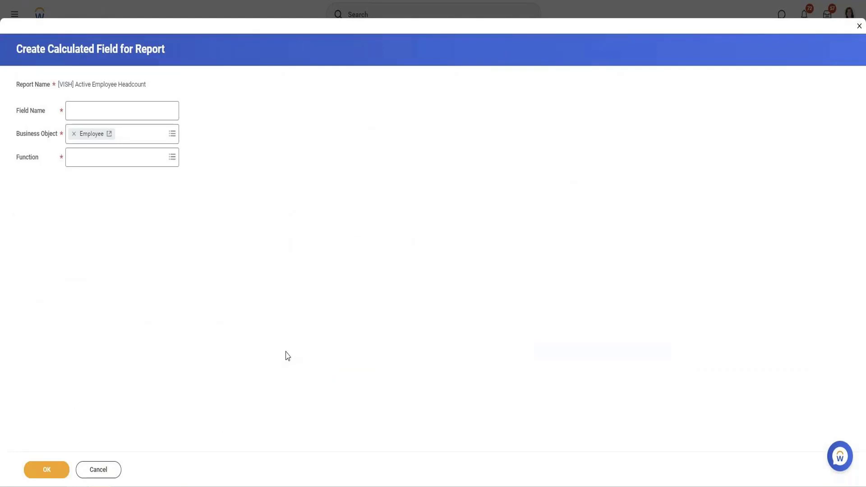
{"action": "left_click", "coordinate": [92, 471]}
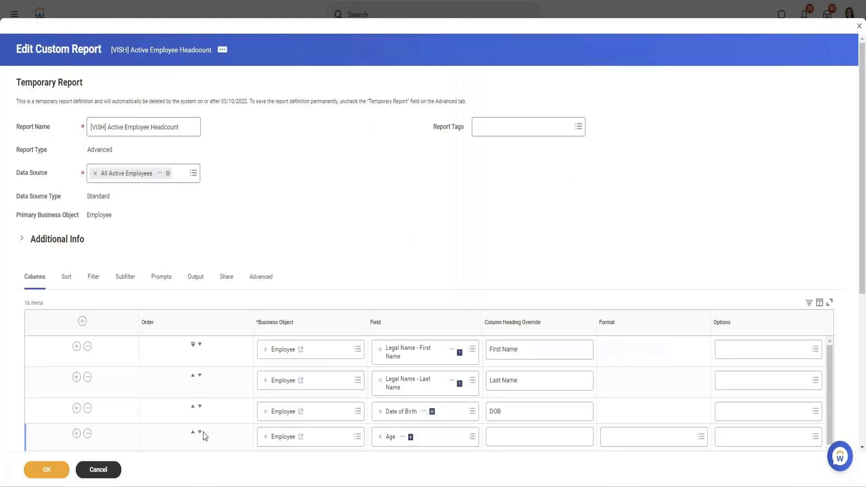
Search the empty Employee column's field for "Country Primary" and set it to Primary Address - Country Name.
{"action": "scroll", "coordinate": [300, 269], "scroll_direction": "down", "scroll_amount": 7}
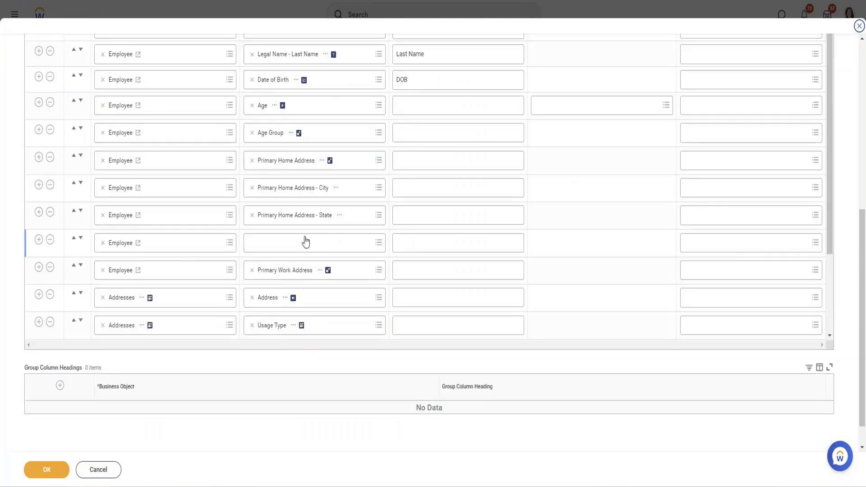
{"action": "left_click", "coordinate": [304, 240]}
{"action": "type", "text": "Country"}
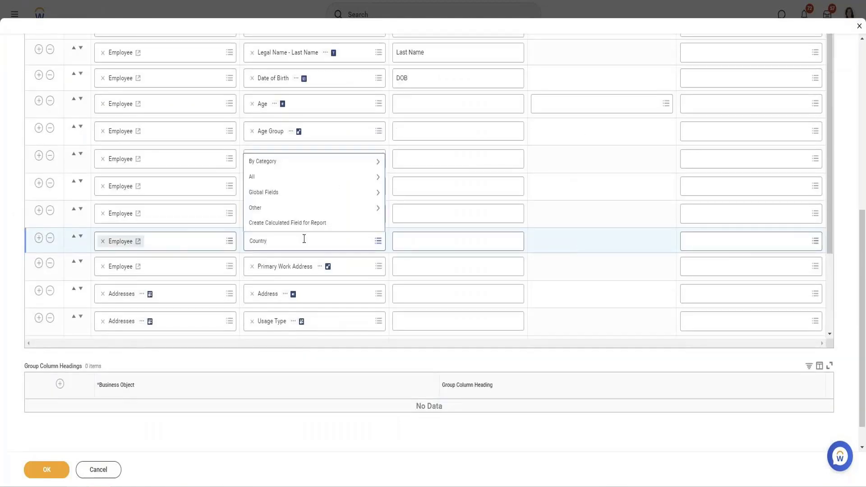
{"action": "type", "text": " Primary"}
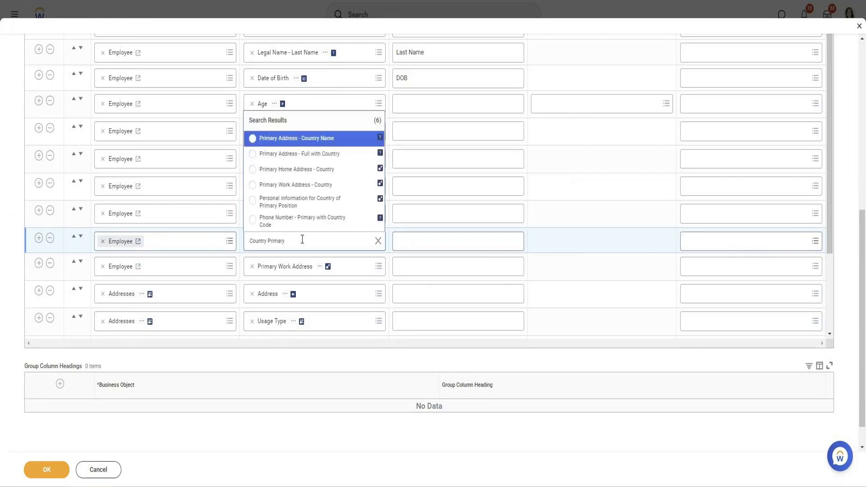
{"action": "left_click", "coordinate": [342, 139]}
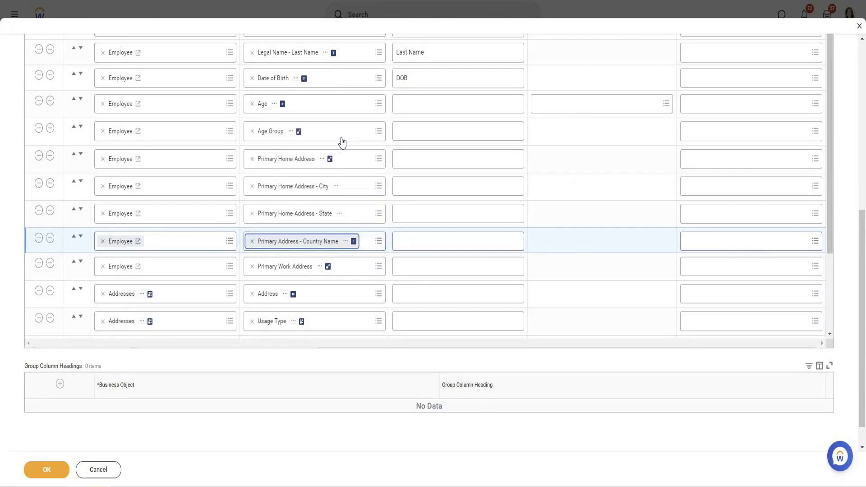
Save the report, run it, and check the home city and country name columns in the results.
{"action": "left_click", "coordinate": [43, 472]}
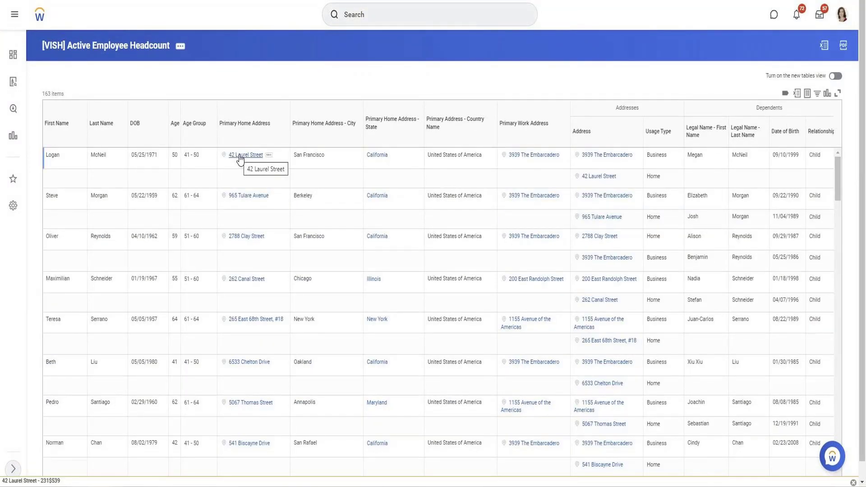
{"action": "double_click", "coordinate": [312, 157]}
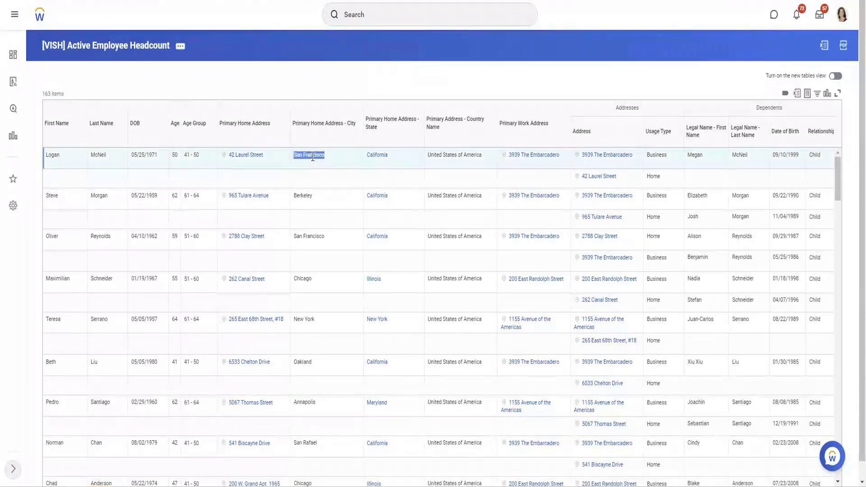
{"action": "triple_click", "coordinate": [458, 157]}
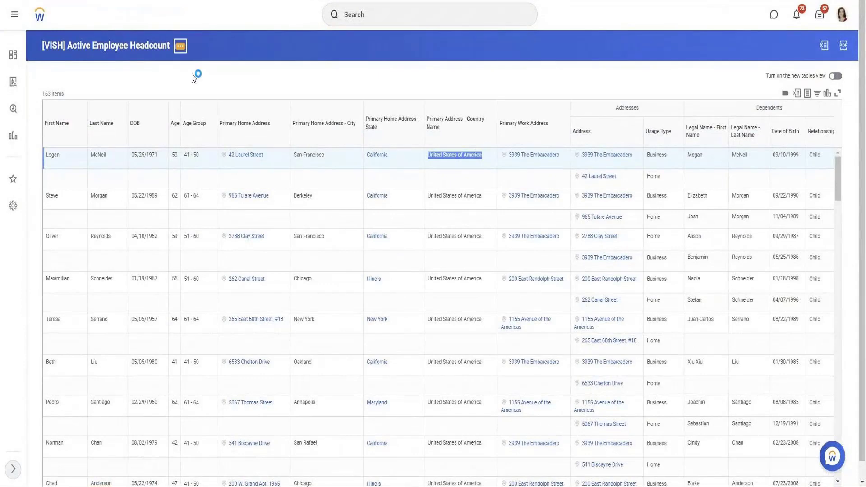
Open the report definition for editing and add an And condition below the Dependents condition in Filter on Instances.
{"action": "left_click", "coordinate": [180, 46]}
{"action": "left_click", "coordinate": [277, 74]}
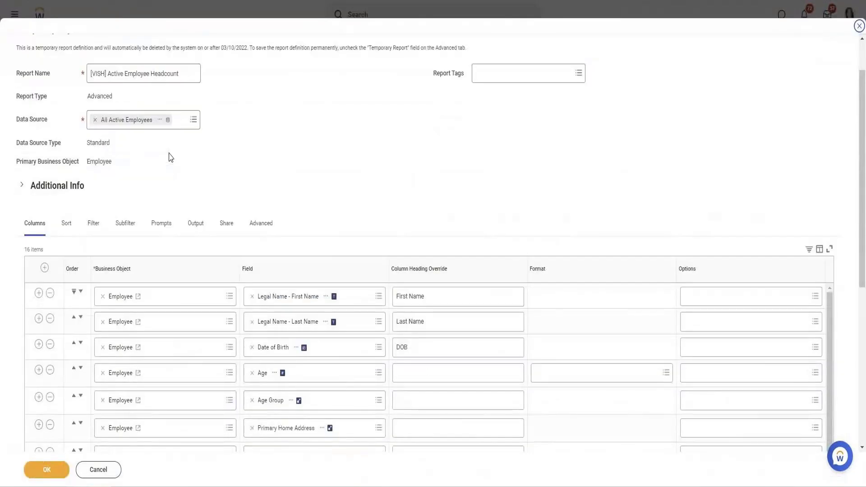
{"action": "left_click", "coordinate": [93, 222]}
{"action": "scroll", "coordinate": [135, 216], "scroll_direction": "down", "scroll_amount": 1}
{"action": "left_click", "coordinate": [33, 259]}
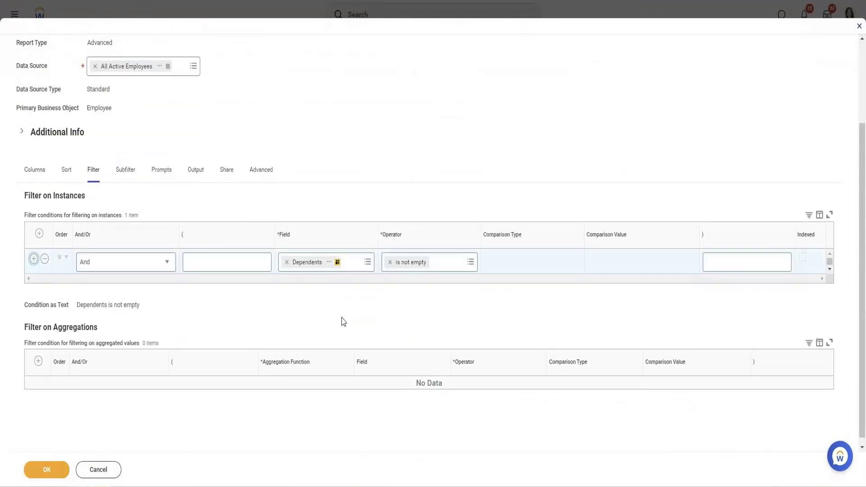
Set the new instance filter condition's field to Primary Home Address and its operator to is not empty.
{"action": "left_click", "coordinate": [324, 291]}
{"action": "type", "text": "primary home"}
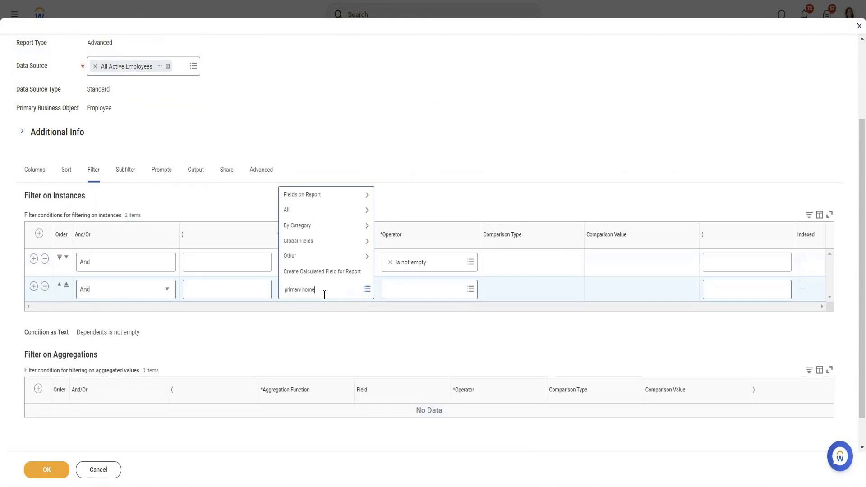
{"action": "key", "text": "Return"}
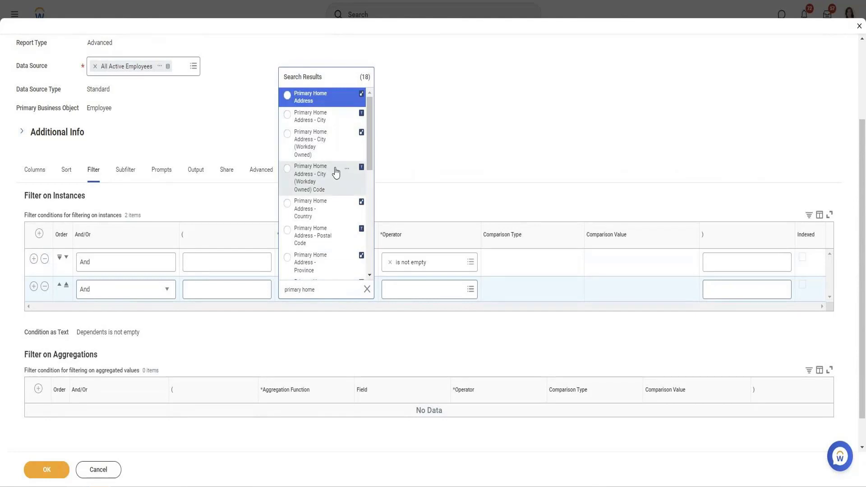
{"action": "left_click", "coordinate": [319, 99]}
{"action": "left_click", "coordinate": [399, 290]}
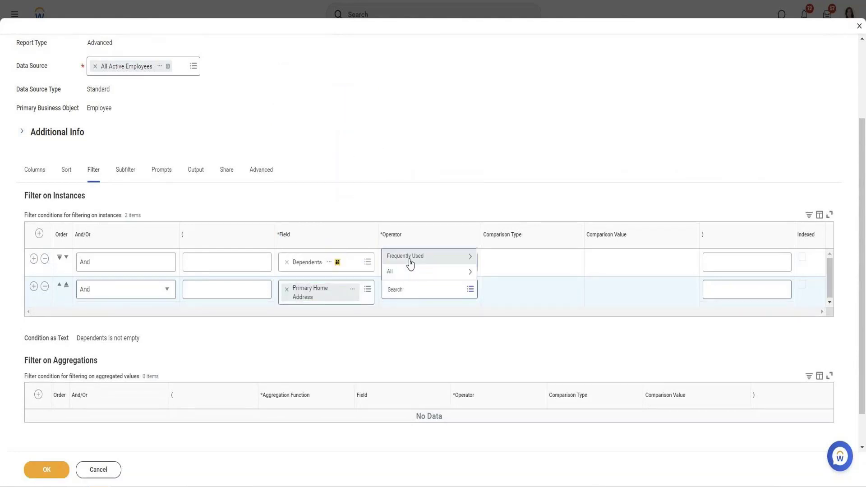
{"action": "left_click", "coordinate": [411, 259]}
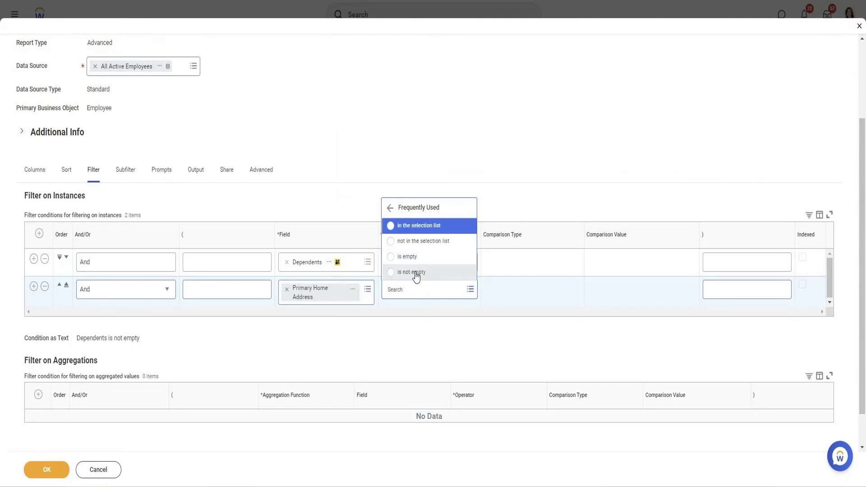
{"action": "left_click", "coordinate": [414, 273]}
Add a second sub level filter and set its business object to Primary Home Address.
{"action": "left_click", "coordinate": [122, 172]}
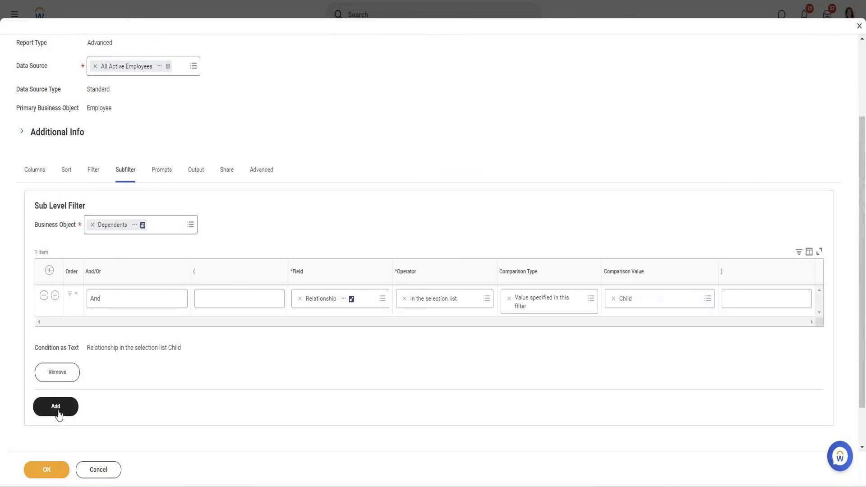
{"action": "left_click", "coordinate": [55, 408]}
{"action": "scroll", "coordinate": [261, 304], "scroll_direction": "down", "scroll_amount": 5}
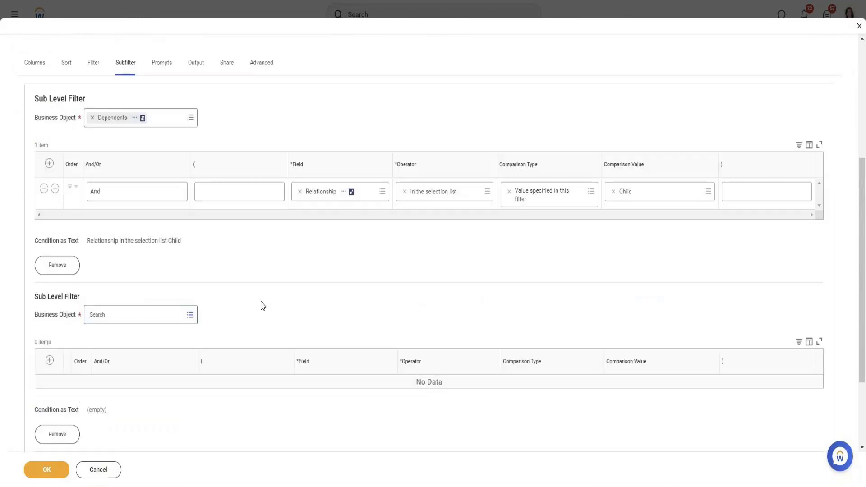
{"action": "left_click", "coordinate": [190, 208]}
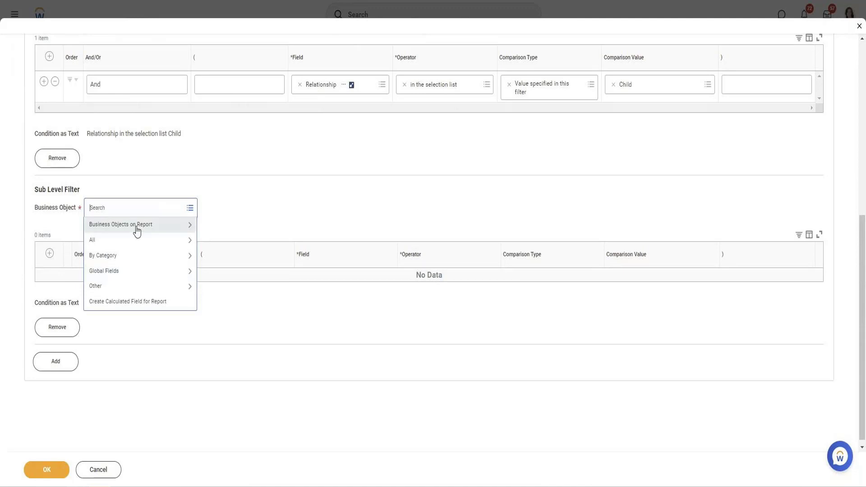
{"action": "type", "text": "prima"}
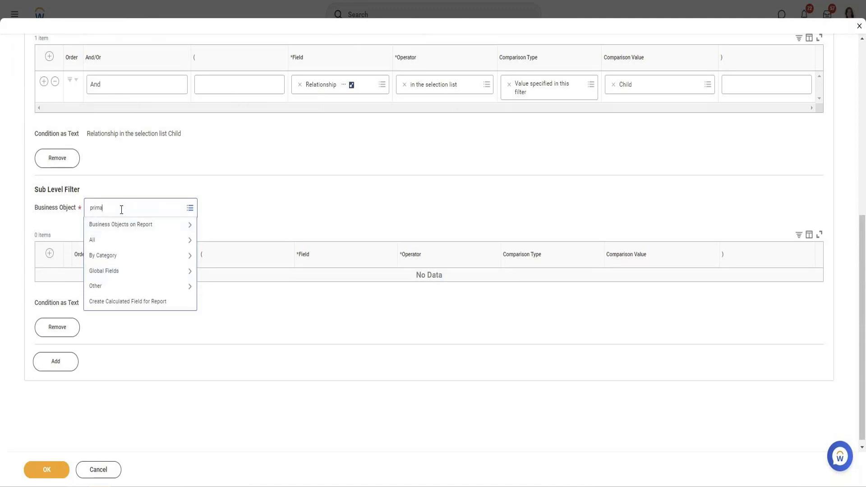
{"action": "type", "text": "ry home"}
{"action": "key", "text": "Return"}
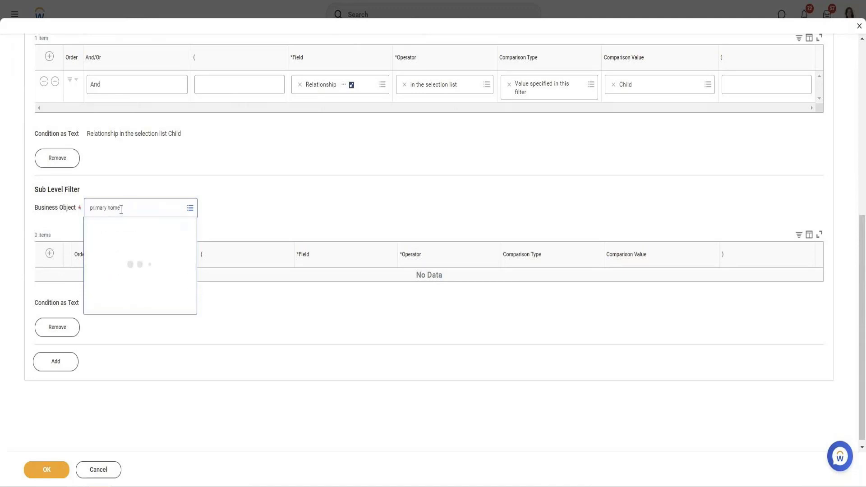
{"action": "left_click", "coordinate": [149, 248]}
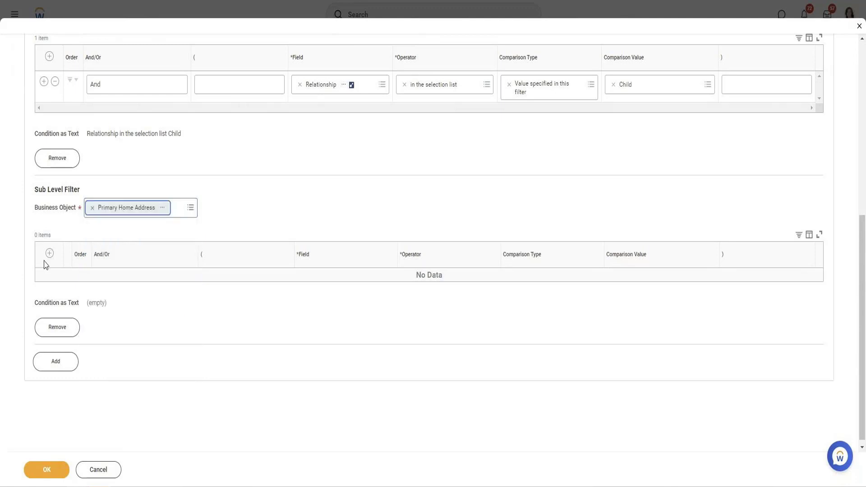
Add a condition to the Primary Home Address subfilter and set its field to State ISO Code.
{"action": "left_click", "coordinate": [48, 253]}
{"action": "left_click", "coordinate": [337, 284]}
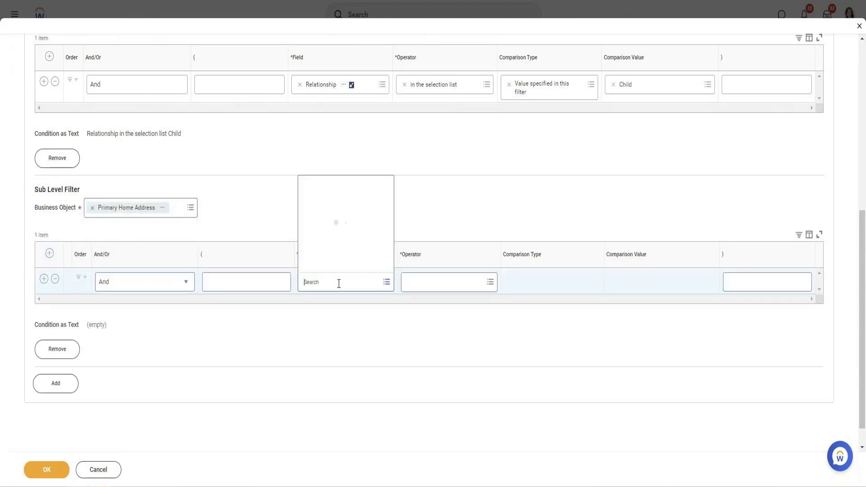
{"action": "left_click", "coordinate": [326, 234]}
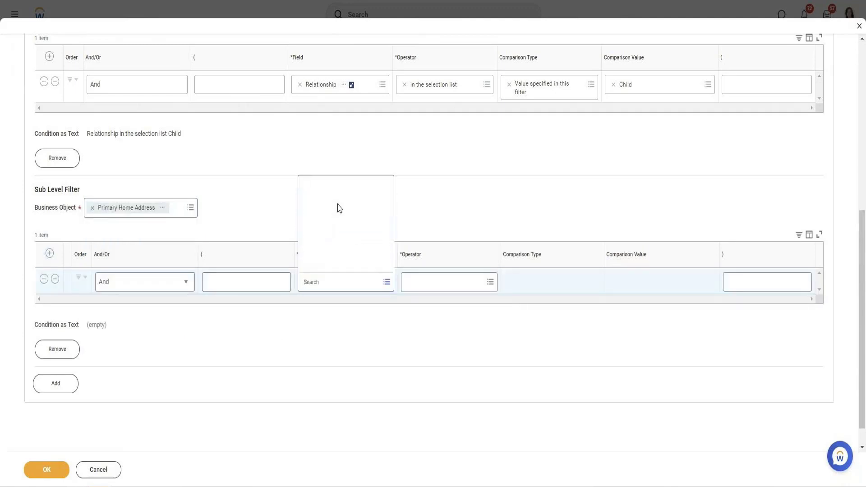
{"action": "left_click", "coordinate": [345, 274]}
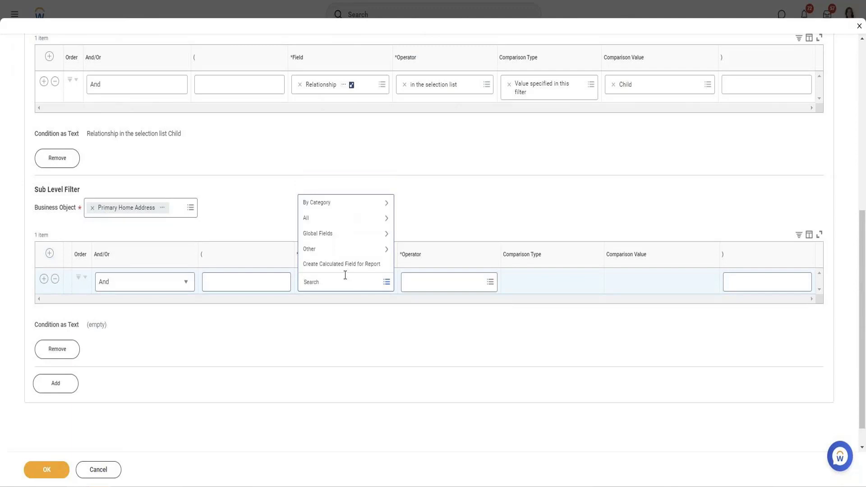
{"action": "type", "text": "state"}
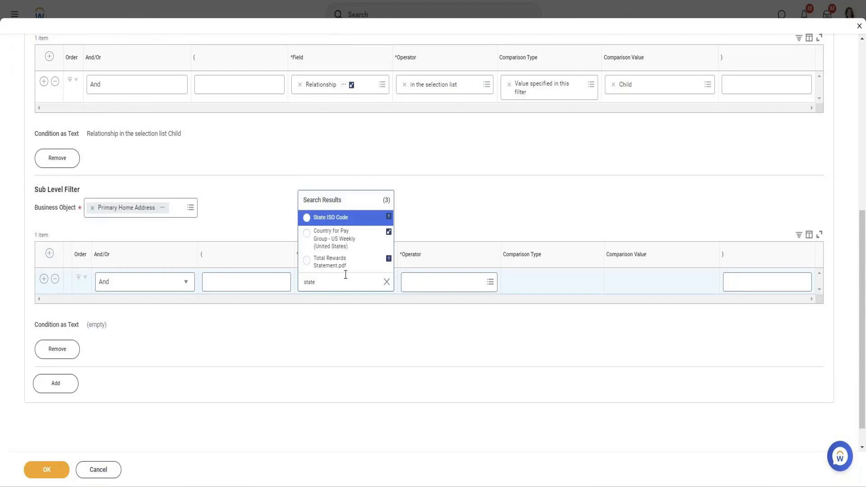
{"action": "left_click", "coordinate": [353, 221]}
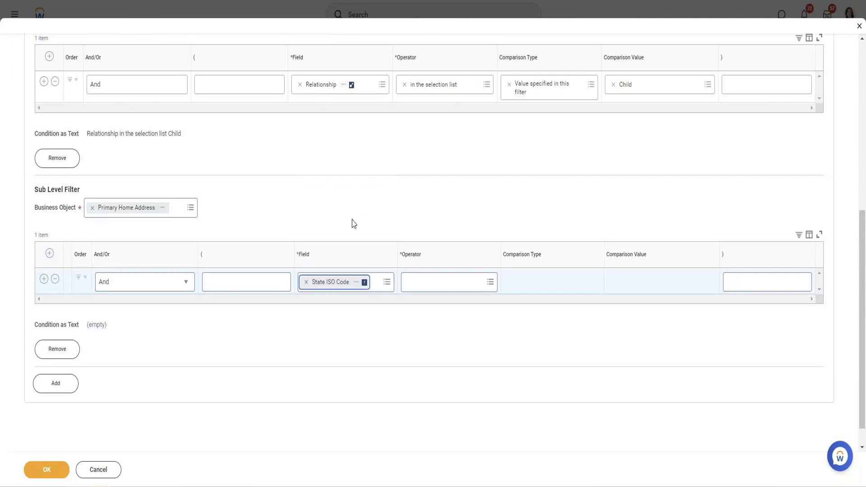
Search the subfilter condition's field options for "primary home" to replace State ISO Code.
{"action": "left_click", "coordinate": [429, 281]}
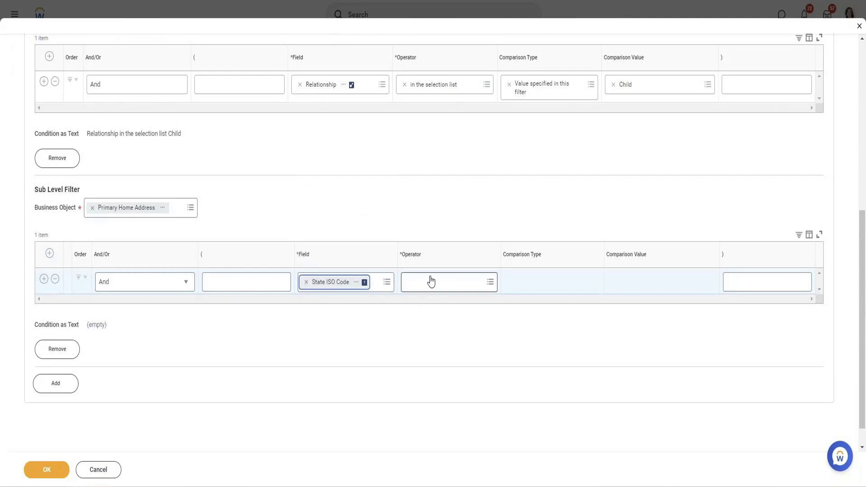
{"action": "left_click", "coordinate": [370, 282]}
{"action": "type", "text": "primary hom"}
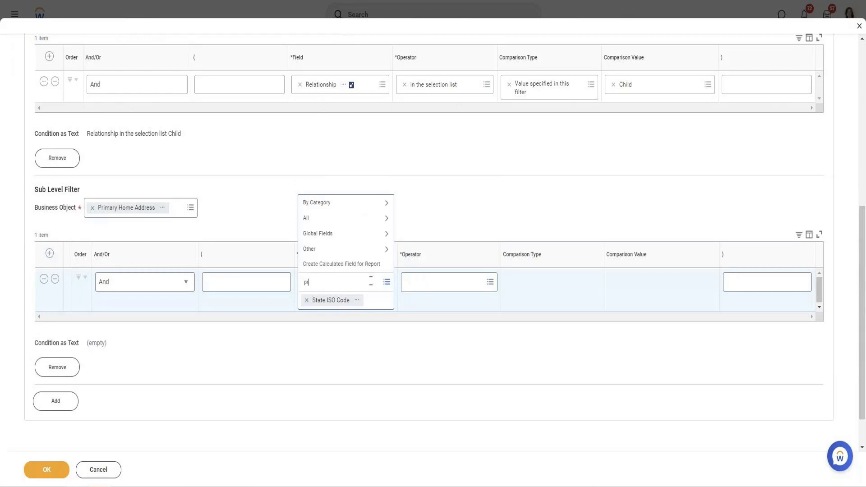
{"action": "type", "text": "e"}
{"action": "key", "text": "Return"}
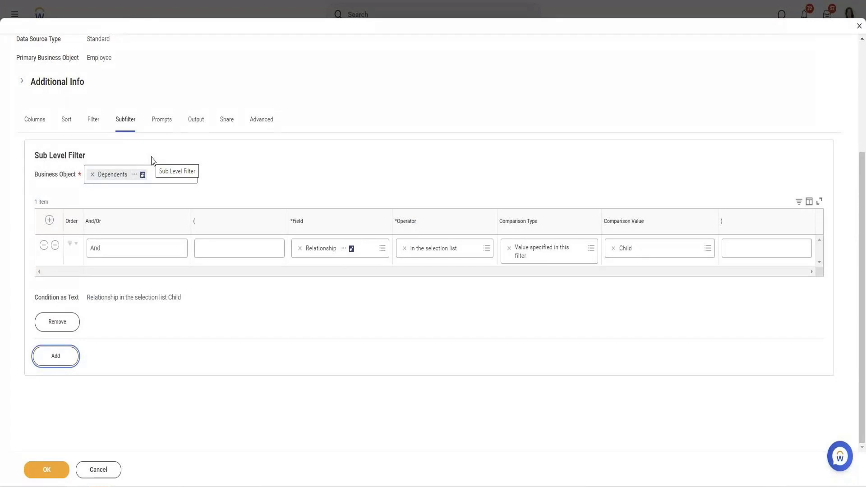
Change the second instance filter condition's field to Primary Home Address - State.
{"action": "left_click", "coordinate": [92, 123]}
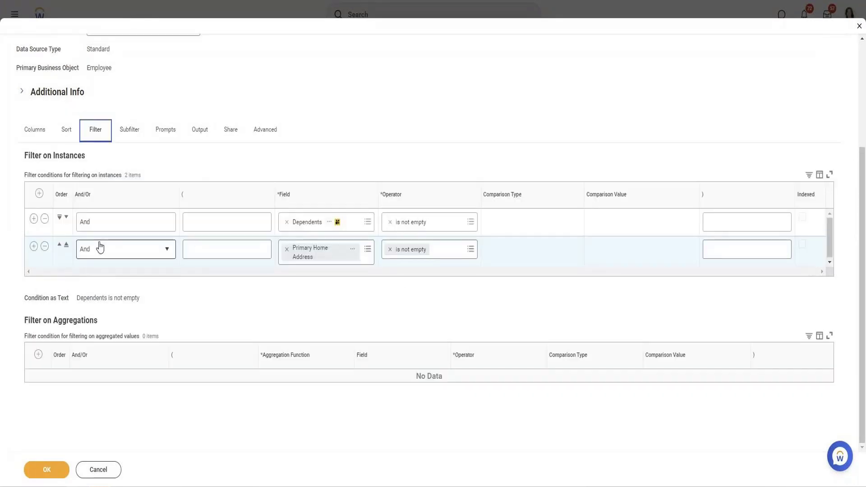
{"action": "left_click", "coordinate": [367, 250]}
{"action": "type", "text": "Primary"}
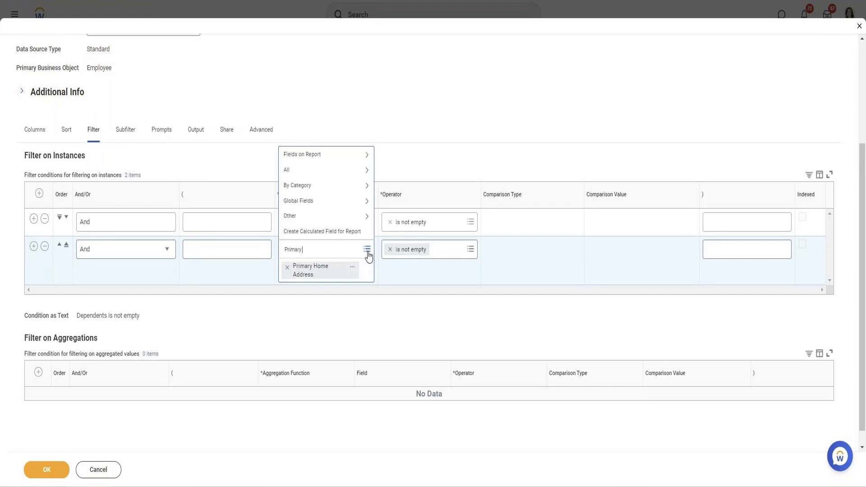
{"action": "type", "text": " home sttae"}
{"action": "key", "text": "Return"}
{"action": "key", "text": "Right"}
{"action": "key", "text": "Left"}
{"action": "key", "text": "Left"}
{"action": "key", "text": "Left"}
{"action": "type", "text": "a"}
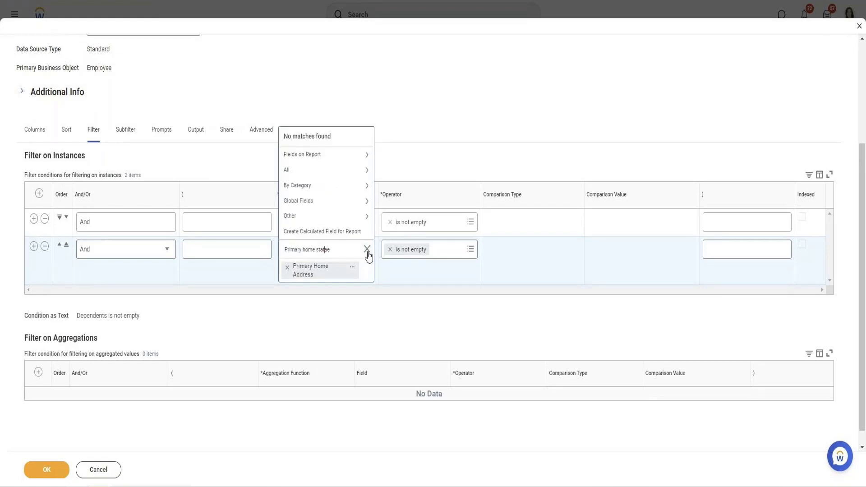
{"action": "key", "text": "Right"}
{"action": "key", "text": "Right"}
{"action": "key", "text": "BackSpace"}
{"action": "key", "text": "Return"}
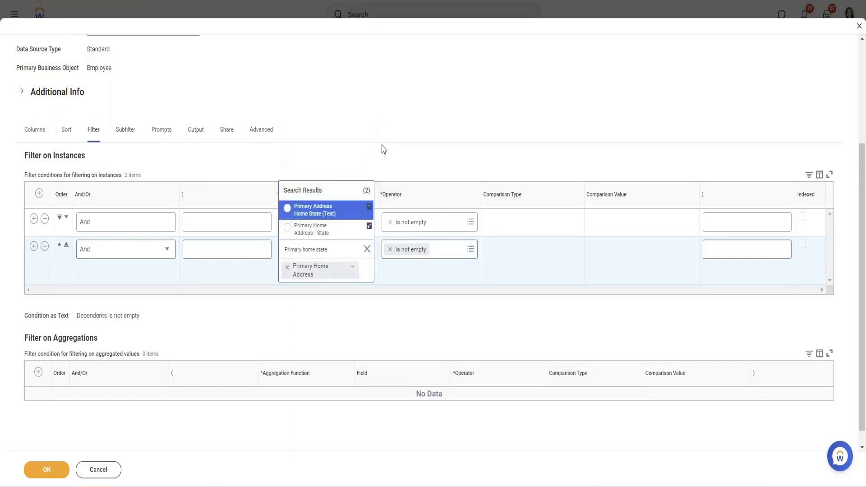
{"action": "left_click", "coordinate": [340, 234]}
Set the home state condition's operator to in the selection list and its comparison value to California.
{"action": "left_click", "coordinate": [390, 249]}
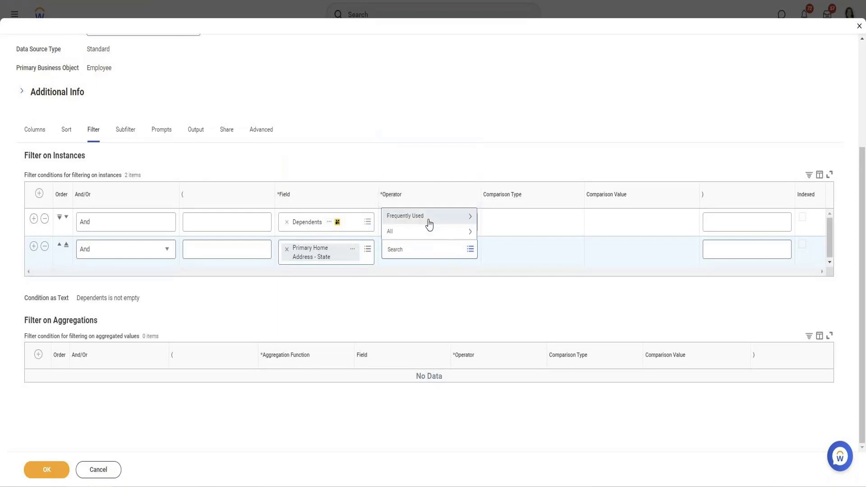
{"action": "left_click", "coordinate": [430, 184]}
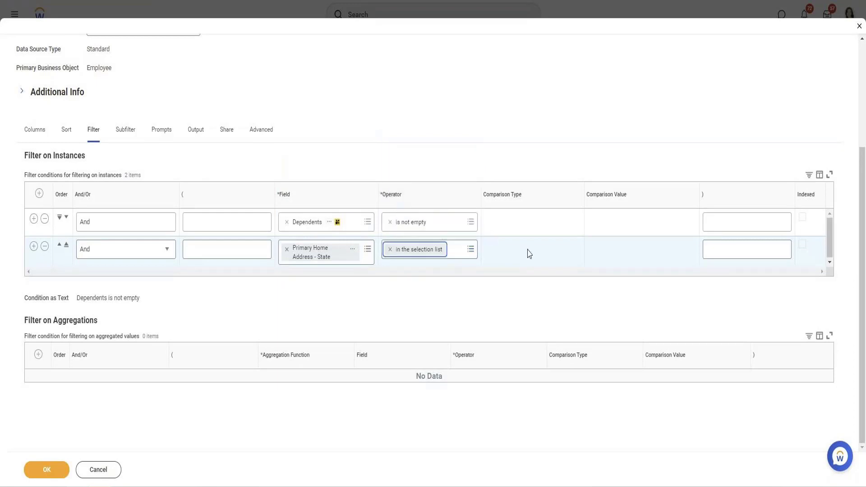
{"action": "left_click", "coordinate": [599, 255]}
{"action": "type", "text": "Ca"}
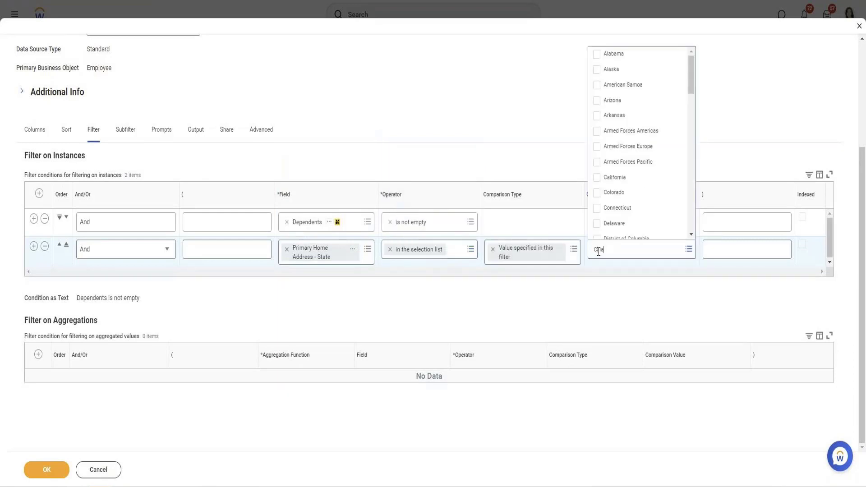
{"action": "type", "text": "l"}
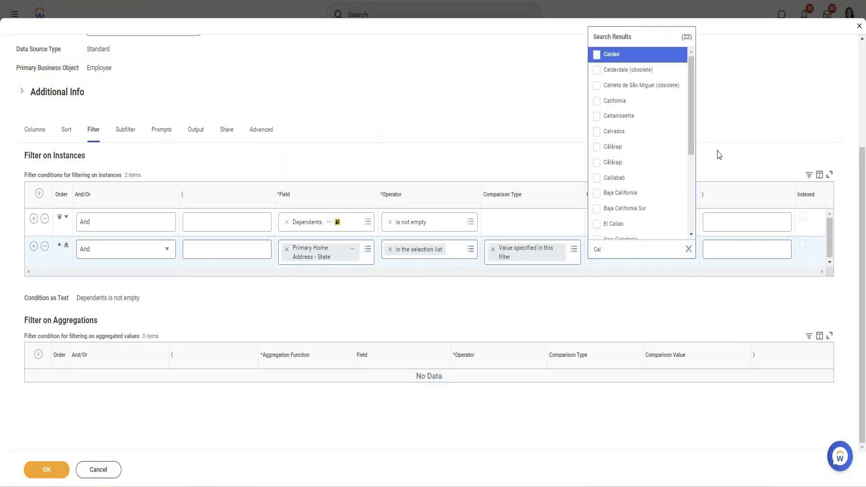
{"action": "scroll", "coordinate": [679, 170], "scroll_direction": "down", "scroll_amount": 2}
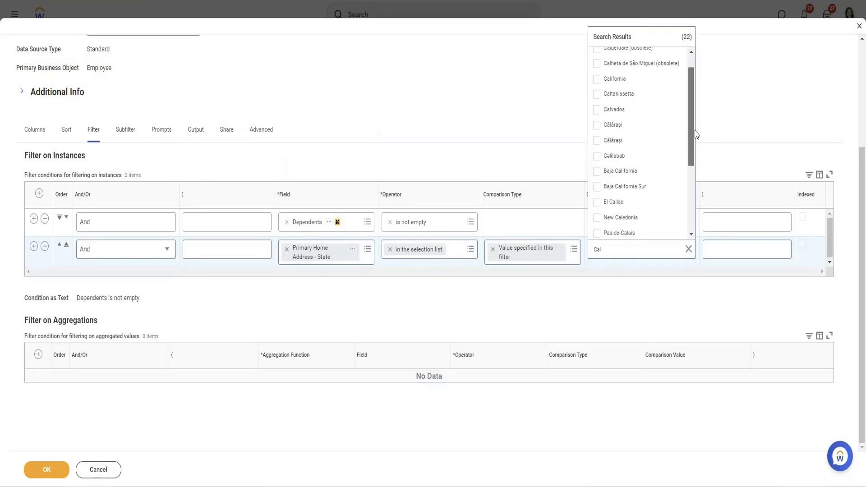
{"action": "scroll", "coordinate": [659, 226], "scroll_direction": "down", "scroll_amount": 3}
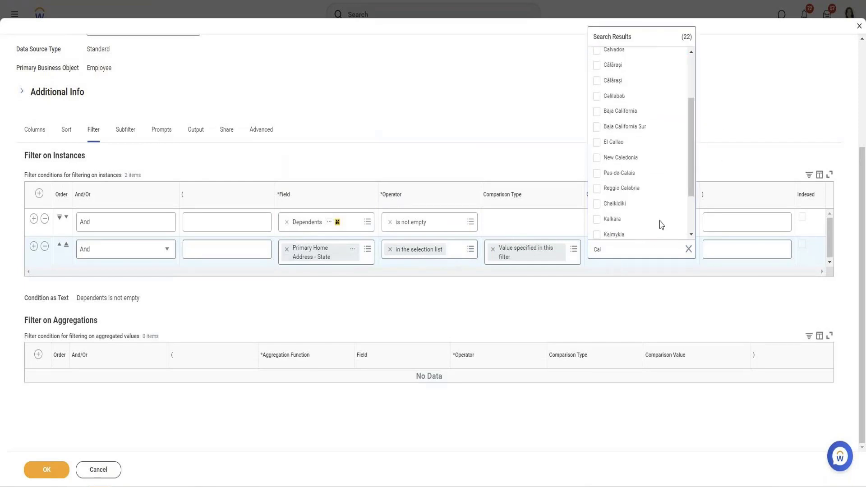
{"action": "scroll", "coordinate": [644, 165], "scroll_direction": "up", "scroll_amount": 3}
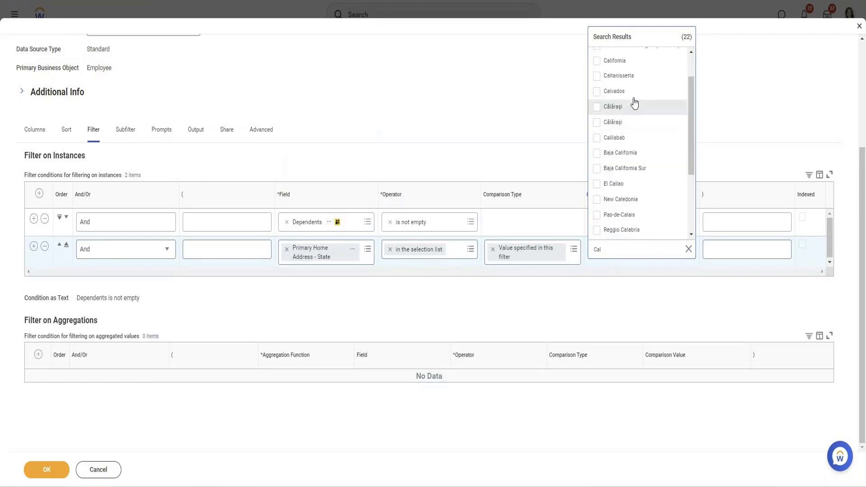
{"action": "left_click", "coordinate": [618, 63]}
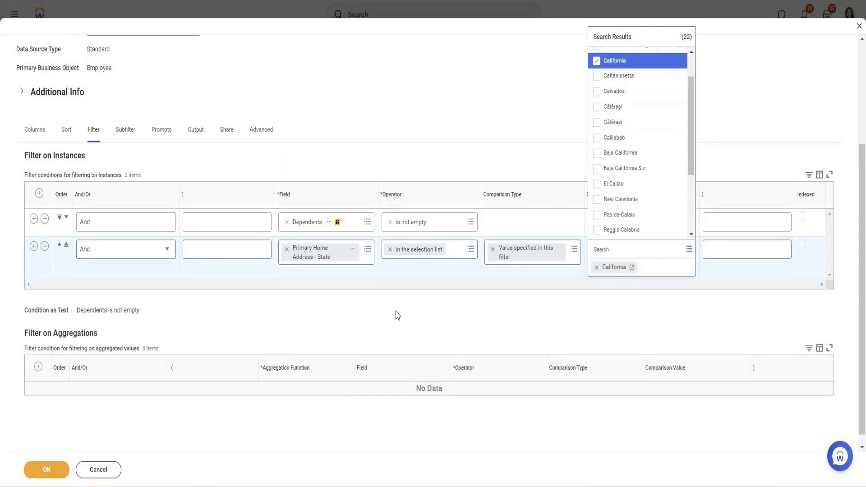
{"action": "left_click", "coordinate": [245, 343]}
Save the report, run it, and check the home state column throughout the results.
{"action": "left_click", "coordinate": [51, 471]}
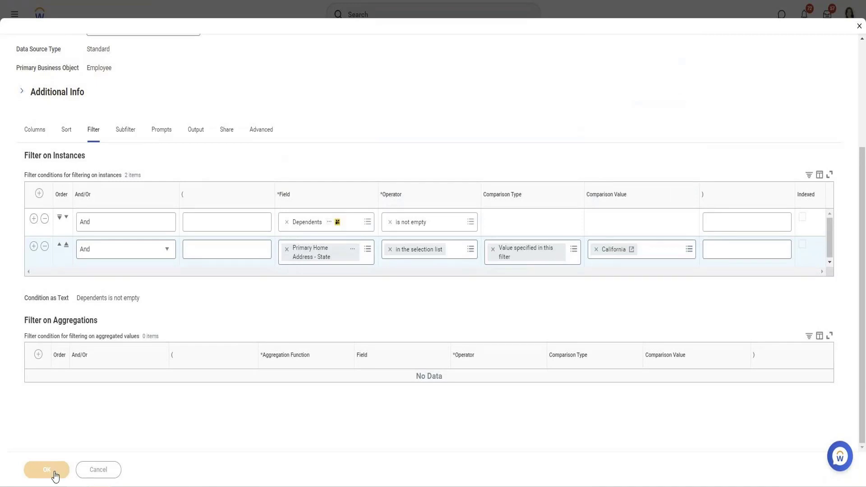
{"action": "left_click", "coordinate": [66, 471]}
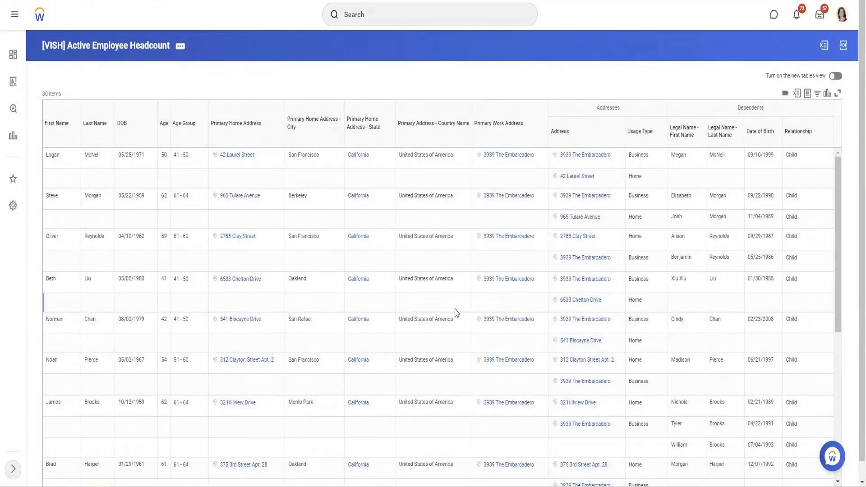
{"action": "scroll", "coordinate": [456, 312], "scroll_direction": "down", "scroll_amount": 1}
{"action": "scroll", "coordinate": [457, 312], "scroll_direction": "down", "scroll_amount": 4}
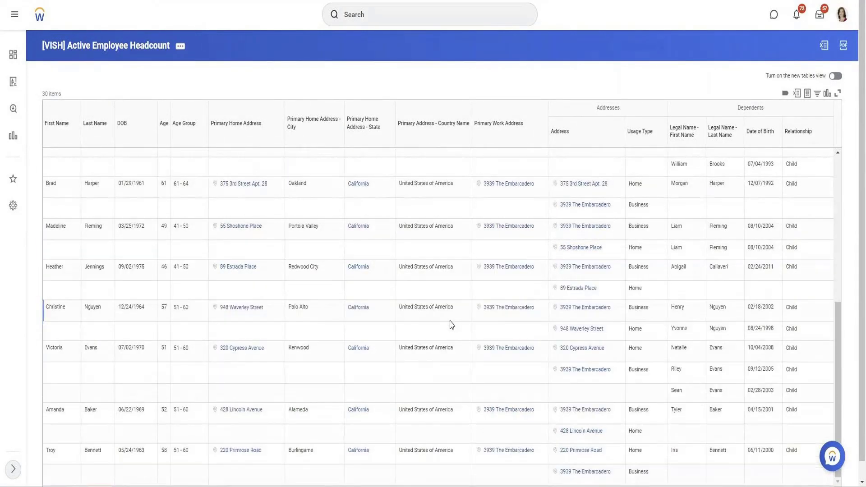
{"action": "scroll", "coordinate": [451, 321], "scroll_direction": "up", "scroll_amount": 5}
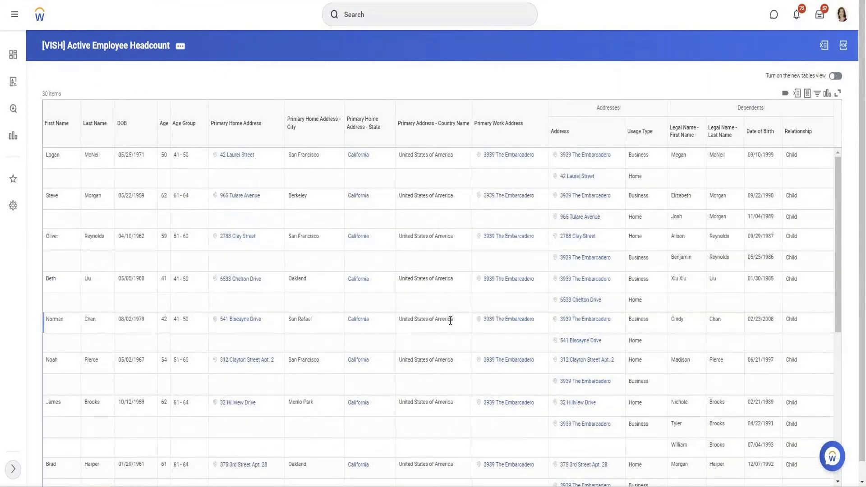